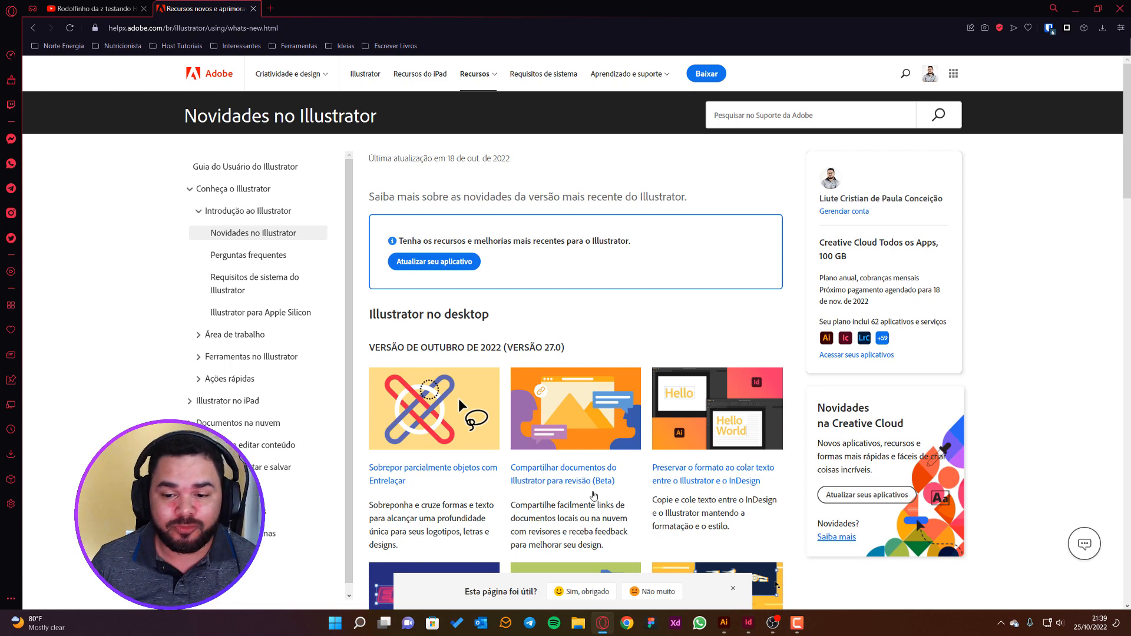
Switch to Illustrator and move the existing TECNOLOGIA lettering with its blue ellipse into the upper part of the artboard
{"action": "left_click", "coordinate": [724, 623]}
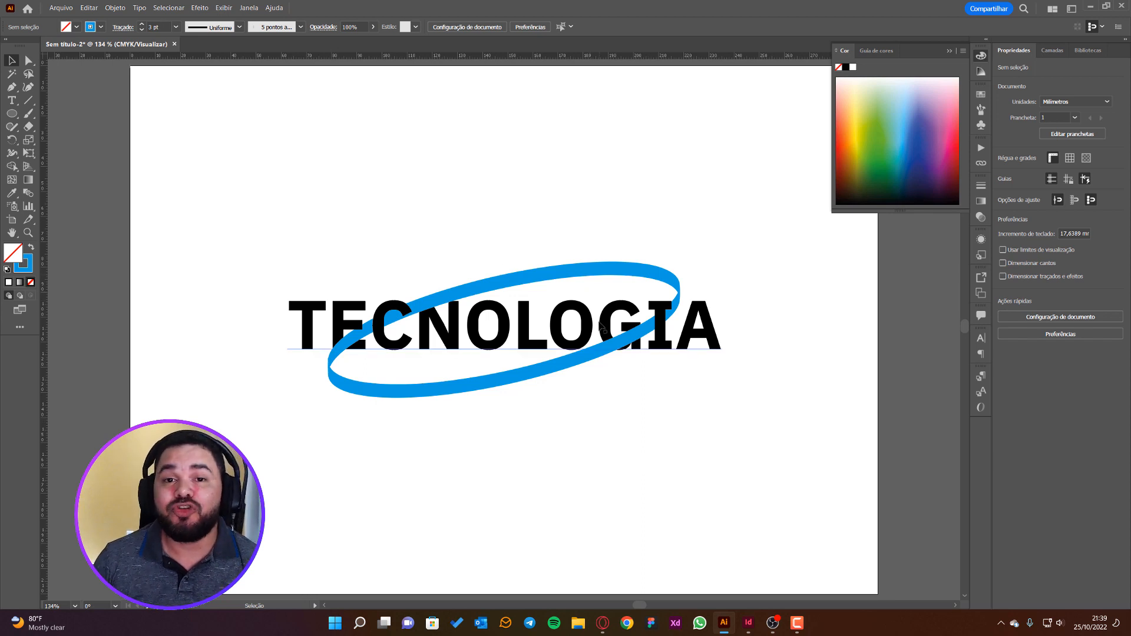
{"action": "left_click_drag", "start_coordinate": [603, 320], "coordinate": [589, 193]}
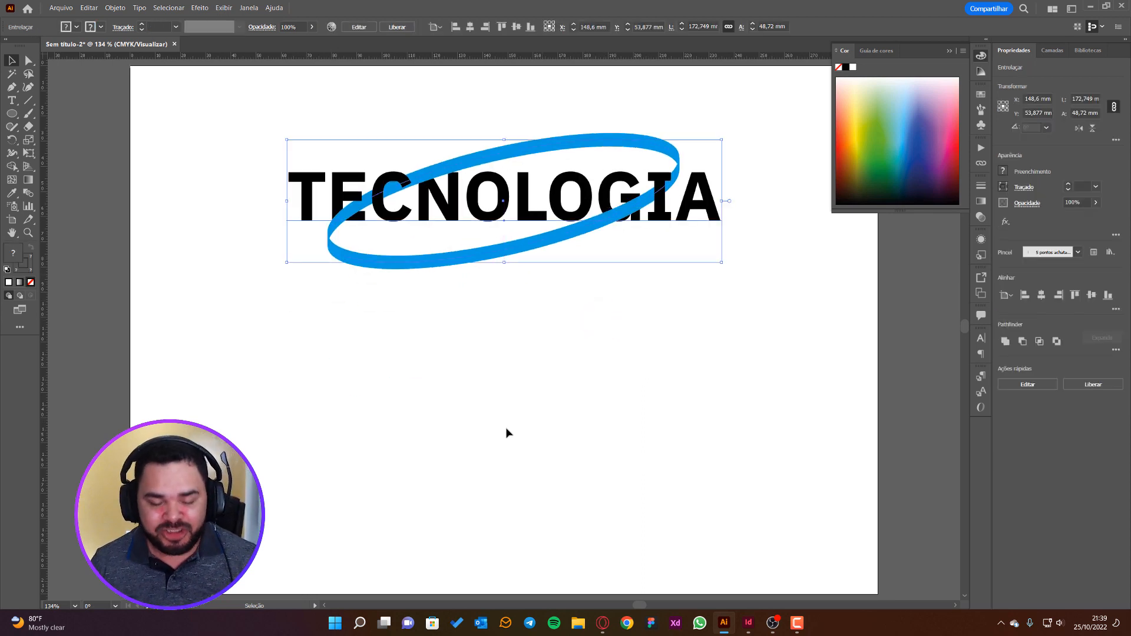
Add the text TECNOLOGIA below the existing artwork, enlarge it to about 186 mm wide and centre it horizontally on the artboard
{"action": "key", "text": "t"}
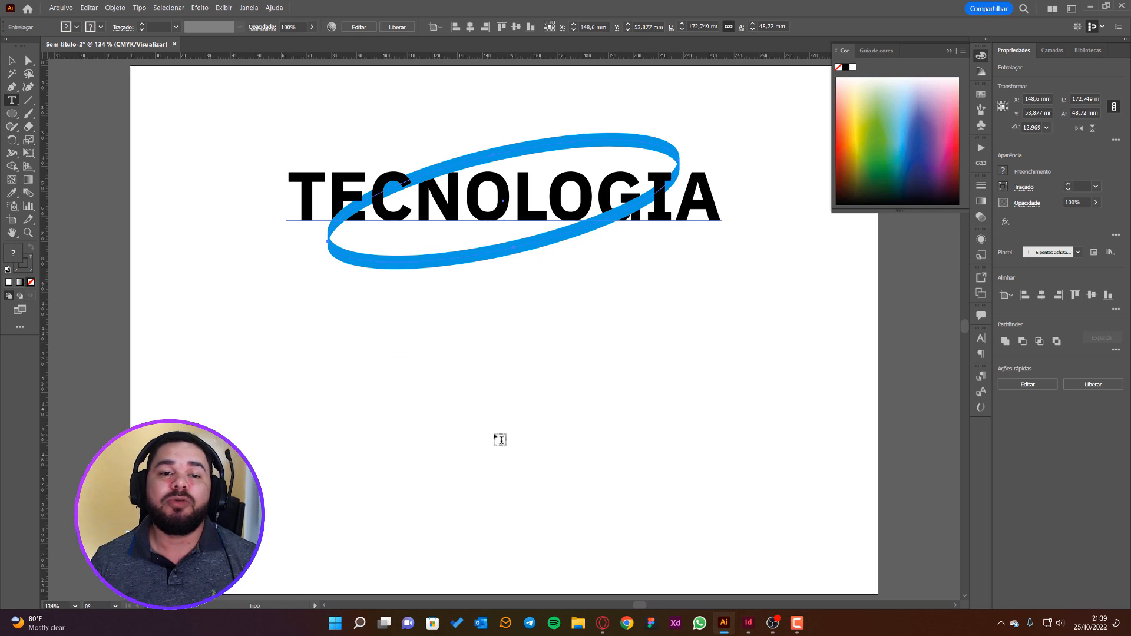
{"action": "left_click", "coordinate": [420, 397]}
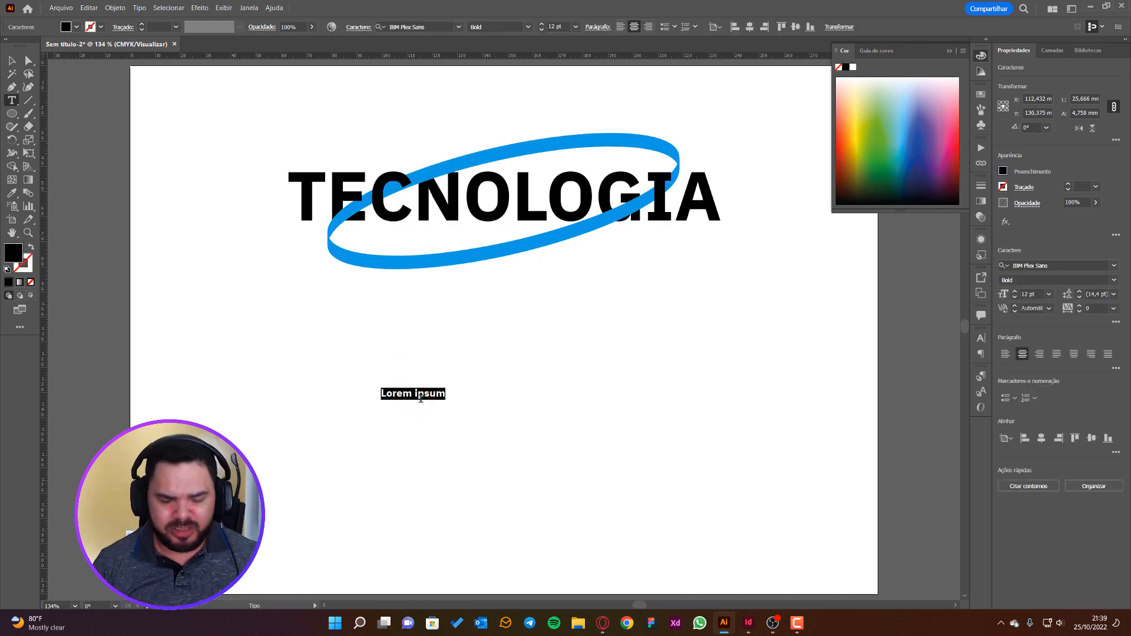
{"action": "type", "text": "TECNOL"}
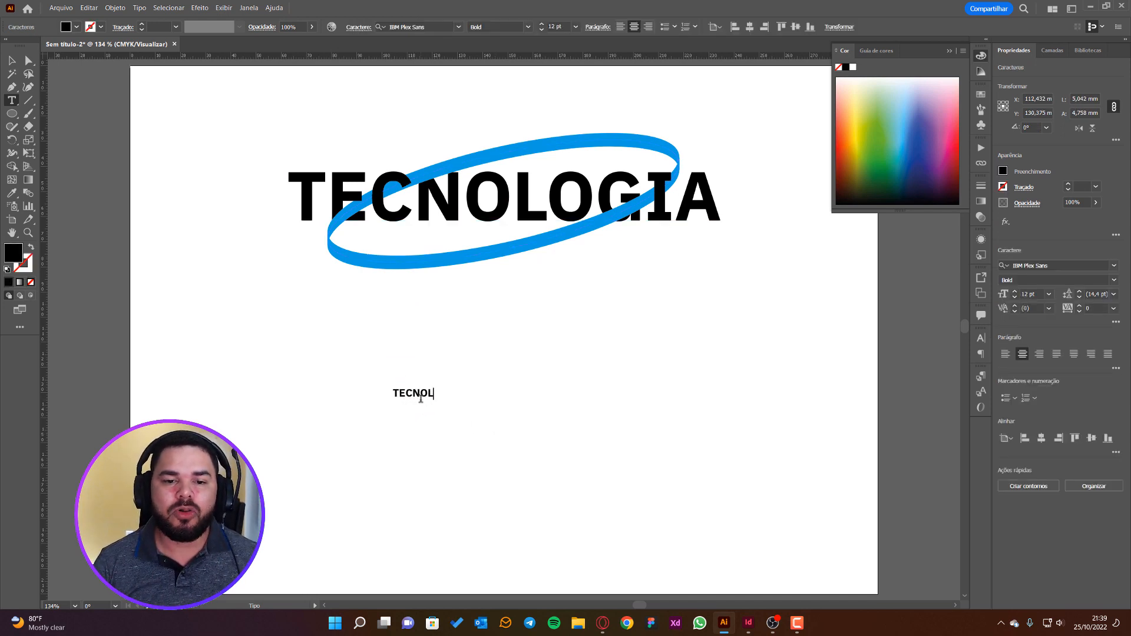
{"action": "type", "text": "OGIA"}
{"action": "key", "text": "Escape"}
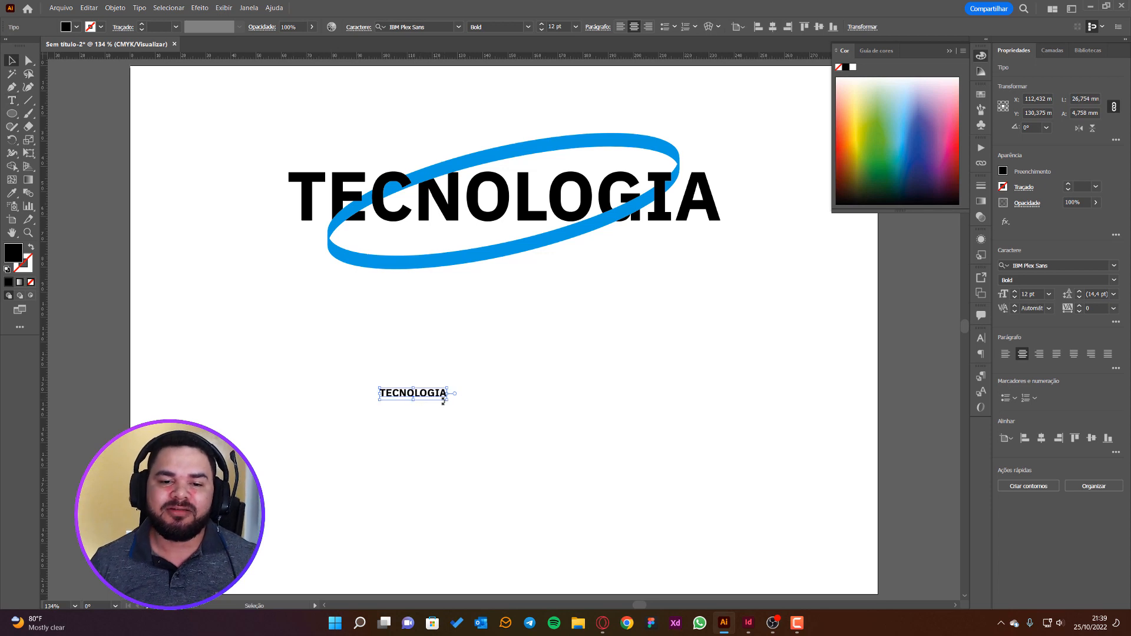
{"action": "left_click_drag", "start_coordinate": [445, 401], "coordinate": [648, 466]}
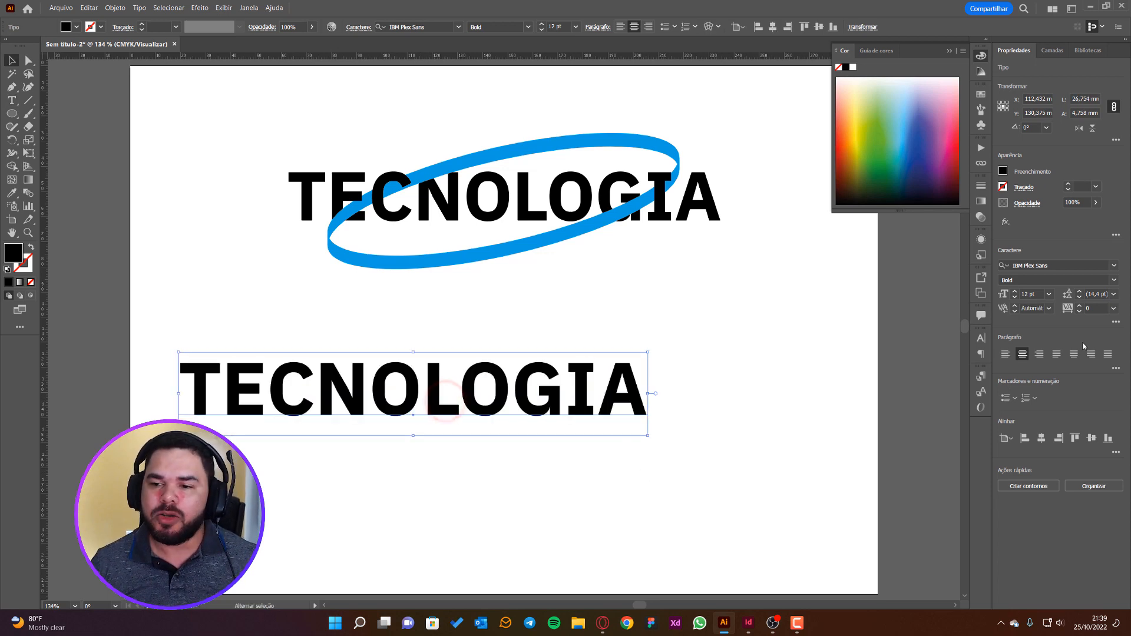
{"action": "left_click", "coordinate": [1042, 438]}
Move the original TECNOLOGIA artwork further up, close to the artboard's top edge
{"action": "left_click", "coordinate": [701, 272]}
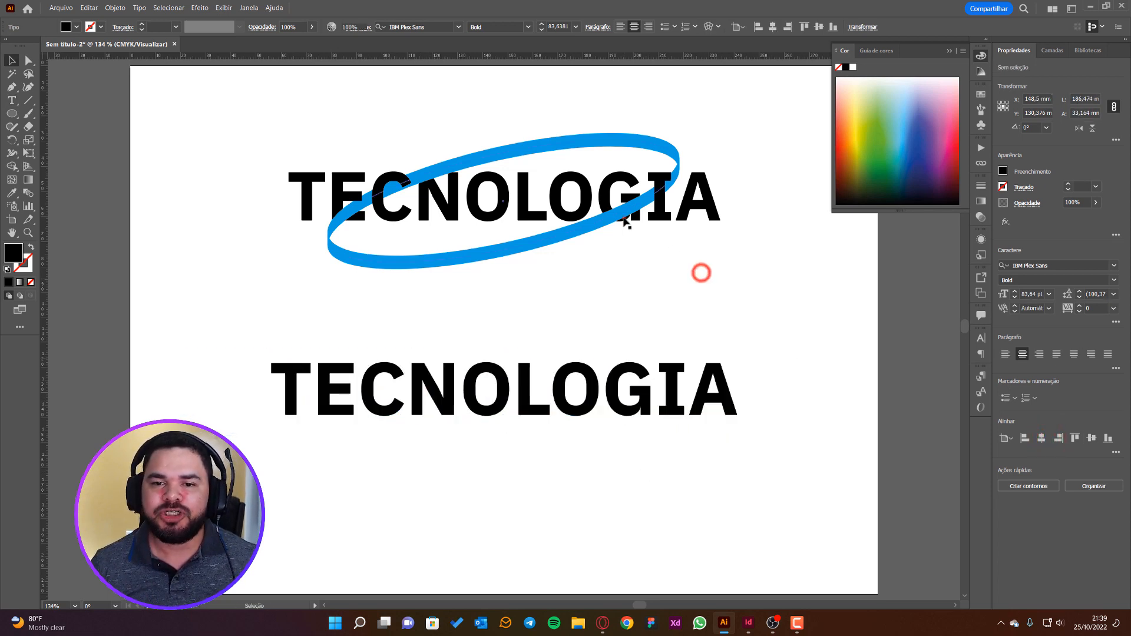
{"action": "left_click_drag", "start_coordinate": [624, 218], "coordinate": [592, 182]}
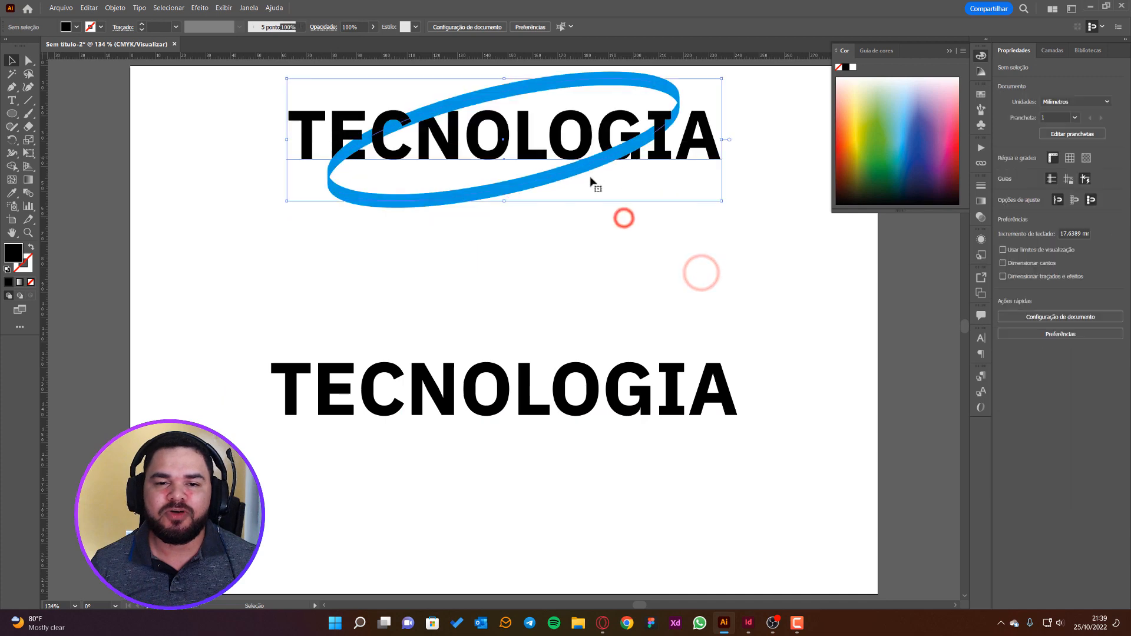
Draw an ellipse about 149 by 67 mm centred over the lower TECNOLOGIA text, with a black stroke and no fill
{"action": "left_click", "coordinate": [13, 113]}
{"action": "left_click_drag", "start_coordinate": [317, 304], "coordinate": [692, 472]}
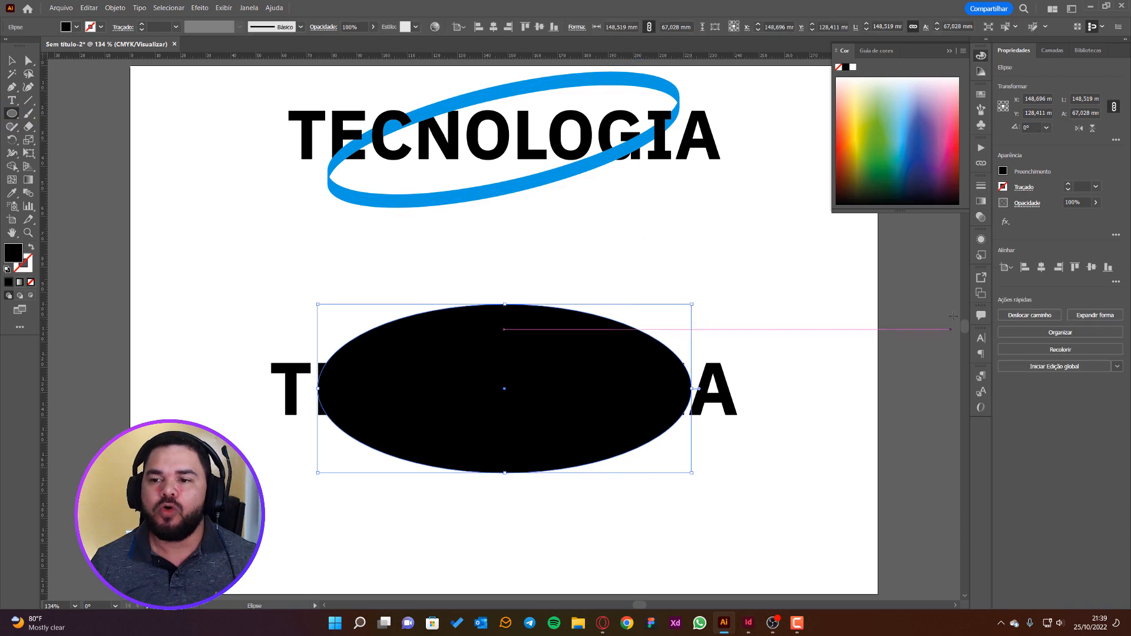
{"action": "key", "text": "d"}
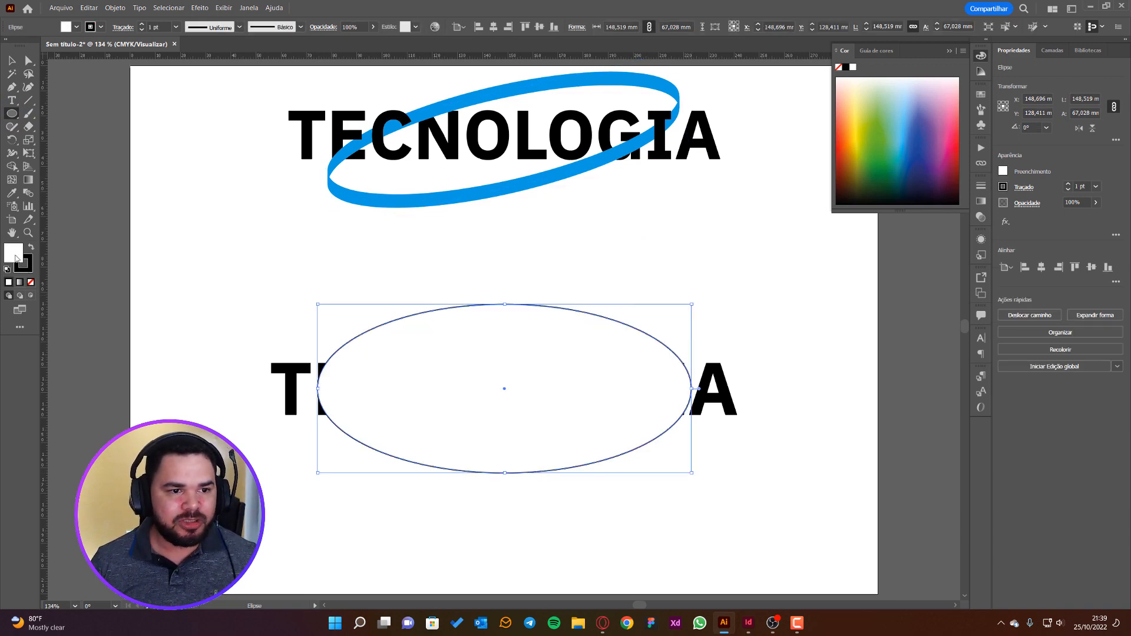
{"action": "left_click", "coordinate": [32, 282]}
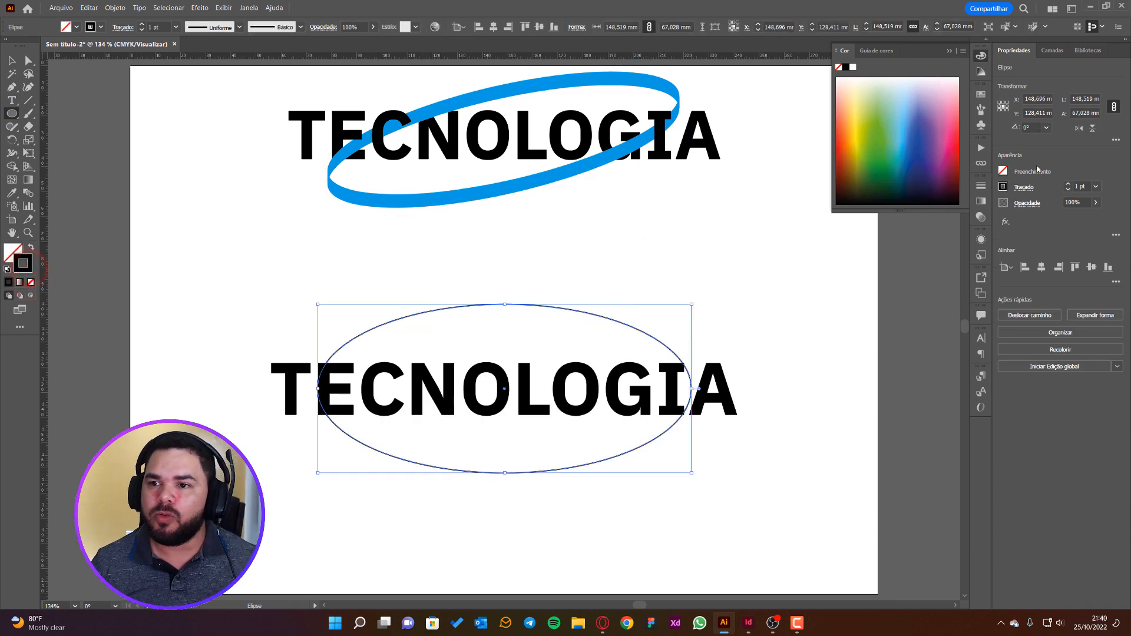
Colour the ellipse's stroke with the light blue swatch
{"action": "left_click", "coordinate": [981, 94]}
{"action": "left_click", "coordinate": [851, 111]}
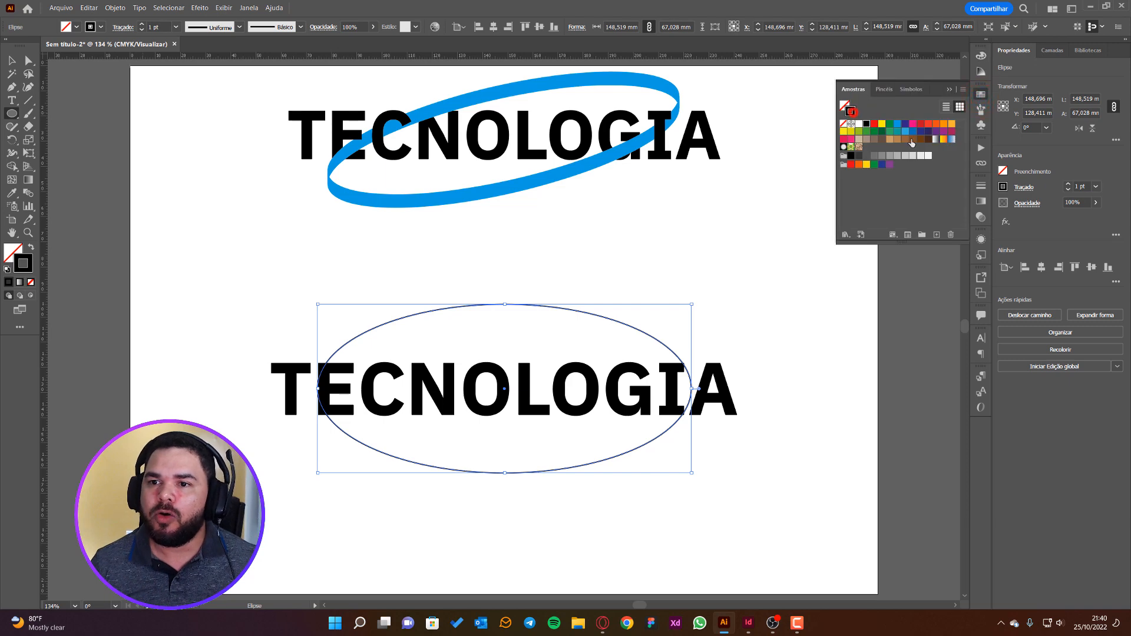
{"action": "left_click", "coordinate": [905, 130]}
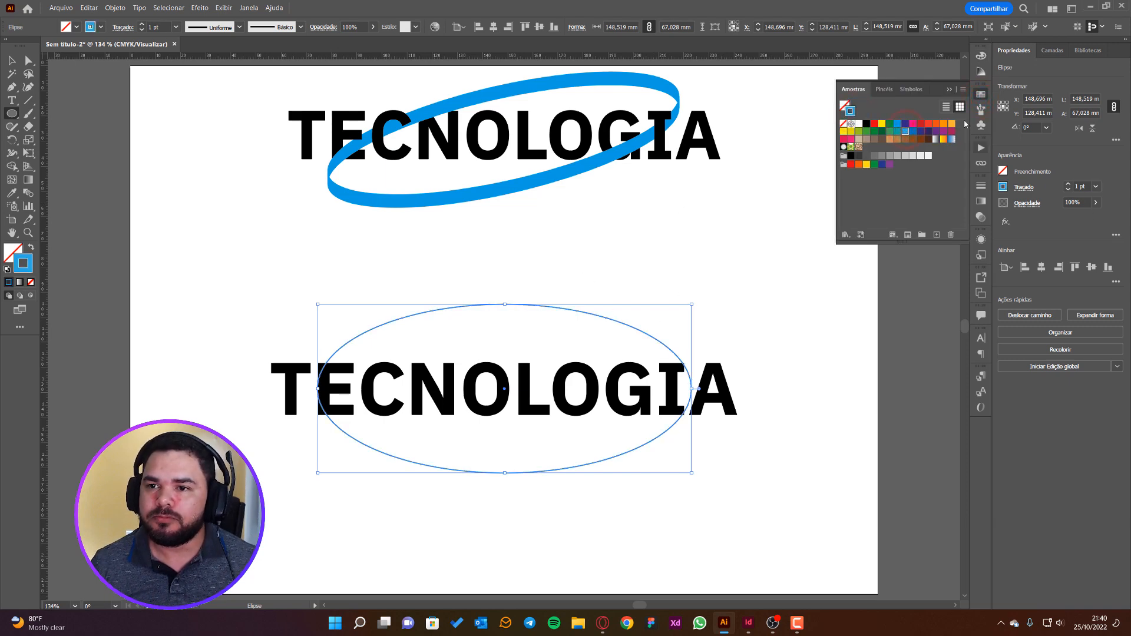
Apply the 5 pt flat calligraphic brush to the ellipse and set its stroke weight to 4 pt
{"action": "left_click", "coordinate": [981, 109]}
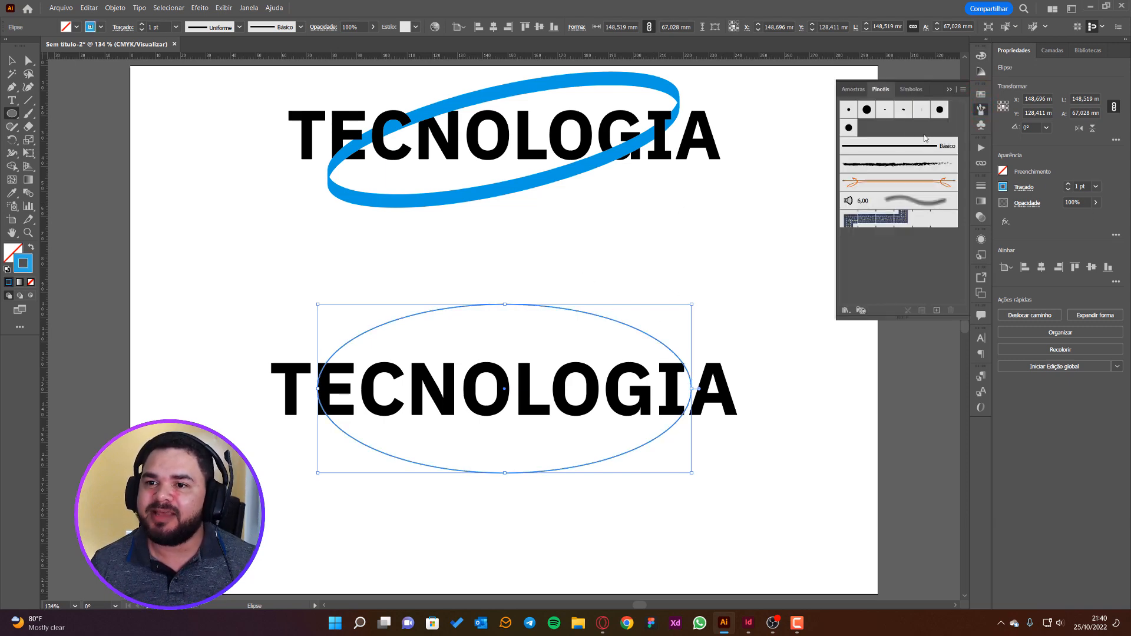
{"action": "left_click", "coordinate": [921, 112]}
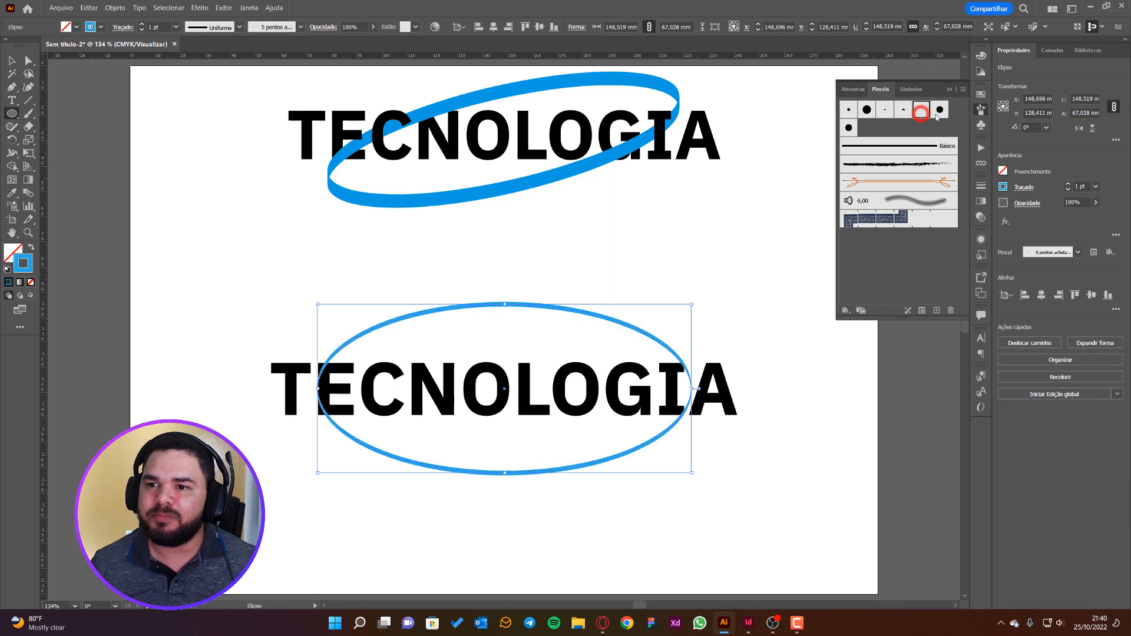
{"action": "left_click", "coordinate": [1067, 185]}
{"action": "left_click", "coordinate": [1067, 184]}
{"action": "left_click", "coordinate": [1067, 184]}
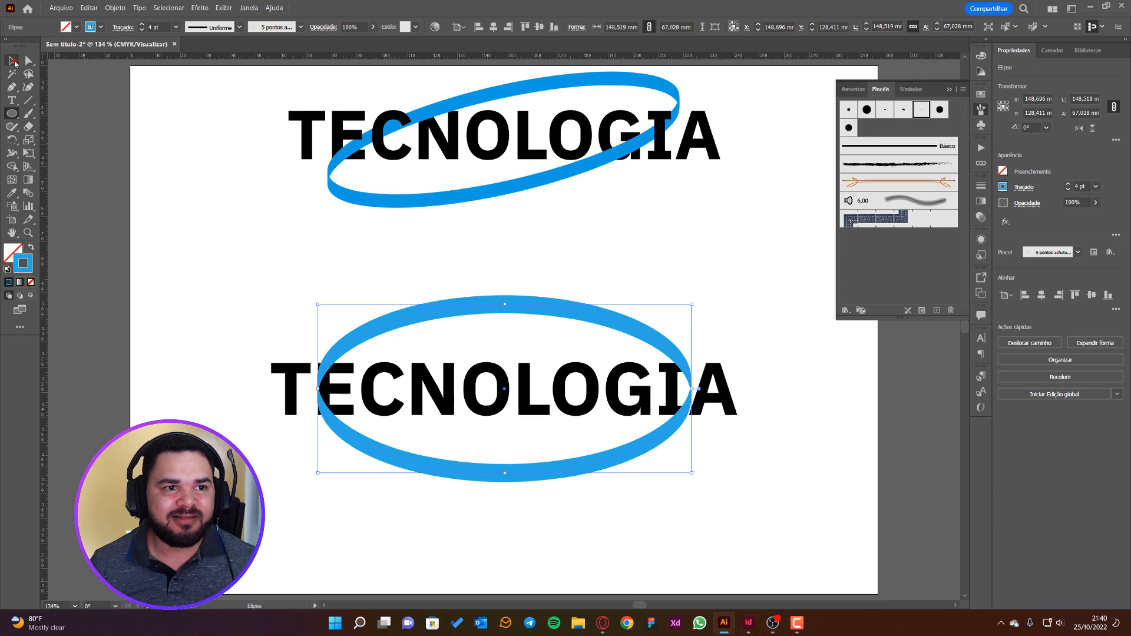
Rotate the ellipse about 20° counterclockwise and flatten it to about 47 mm high
{"action": "left_click", "coordinate": [13, 61]}
{"action": "left_click_drag", "start_coordinate": [693, 301], "coordinate": [653, 239]}
{"action": "left_click_drag", "start_coordinate": [476, 308], "coordinate": [484, 331]}
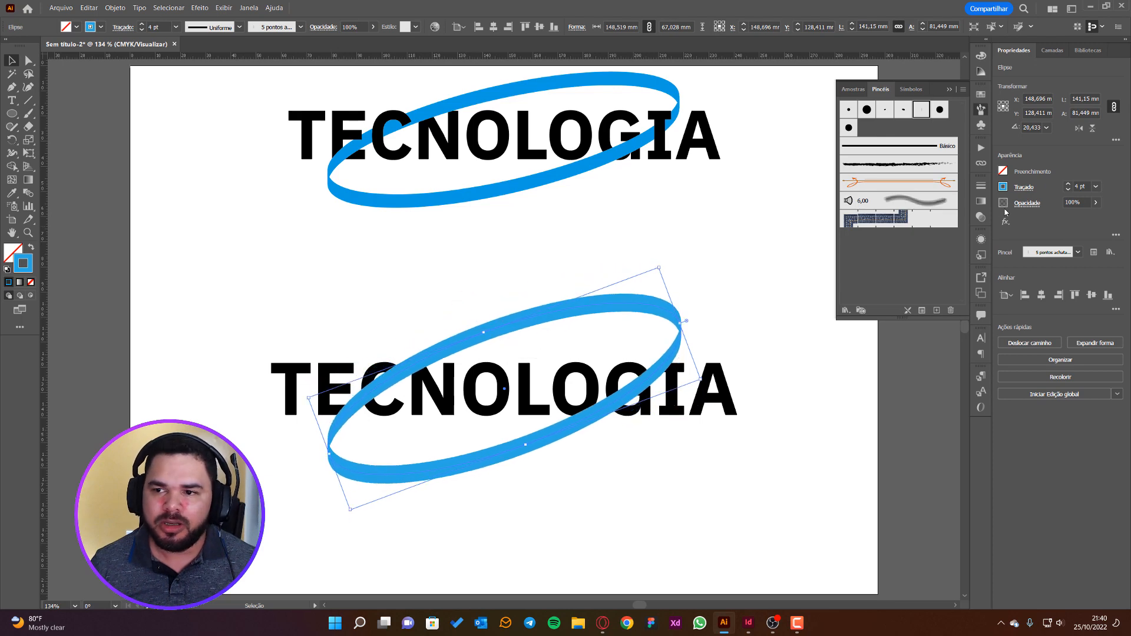
Set the ellipse's stroke weight to 2 pt and increase its height to about 50 mm
{"action": "left_click", "coordinate": [1068, 189]}
{"action": "left_click", "coordinate": [1068, 190]}
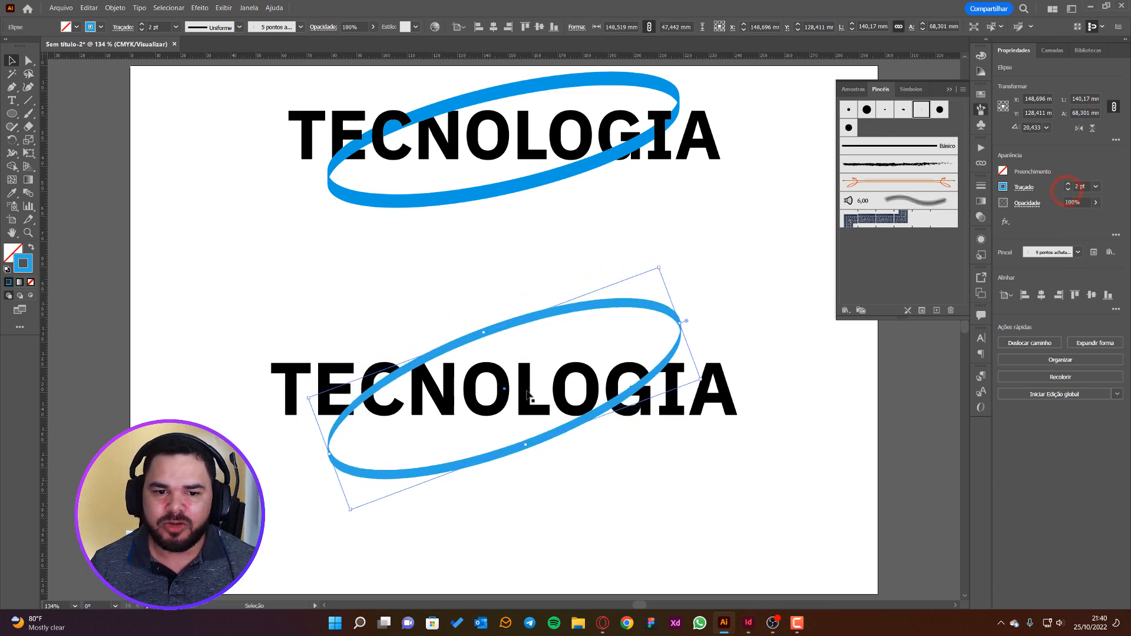
{"action": "left_click_drag", "start_coordinate": [484, 332], "coordinate": [482, 331]}
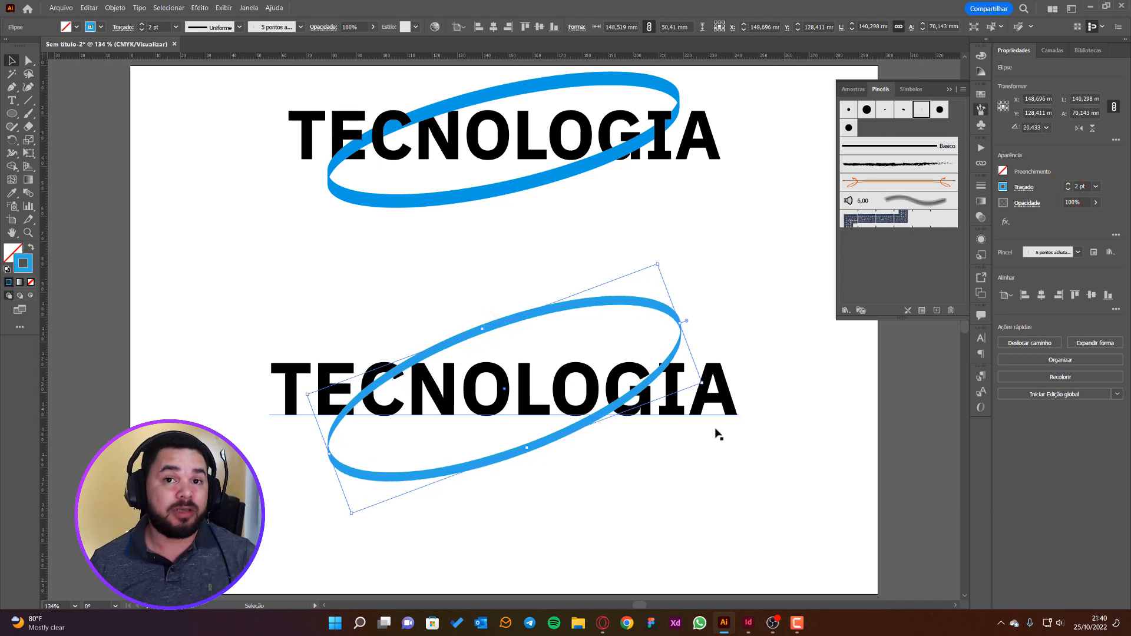
{"action": "left_click", "coordinate": [716, 466]}
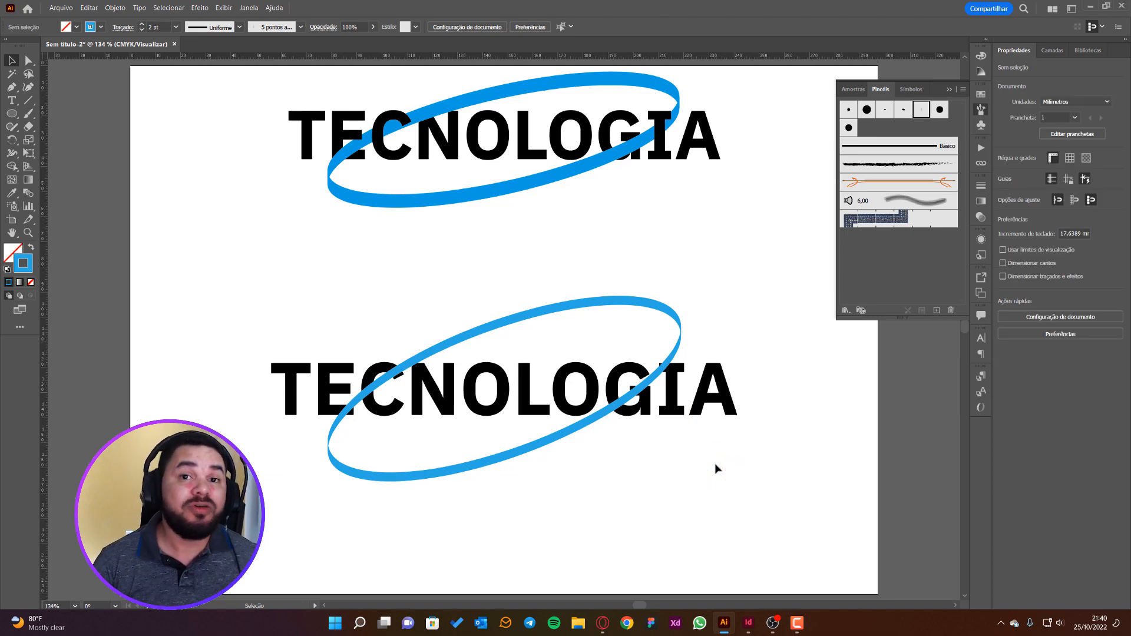
Select the lower text together with its ellipse and create an Intertwine object from them
{"action": "left_click_drag", "start_coordinate": [715, 466], "coordinate": [339, 330]}
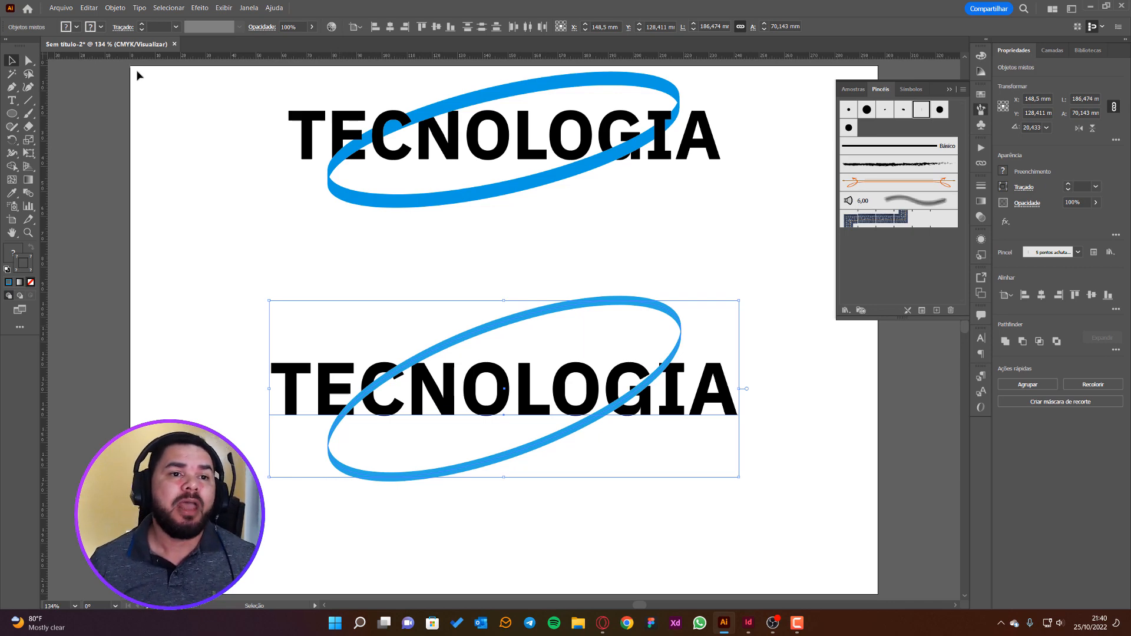
{"action": "left_click", "coordinate": [113, 9]}
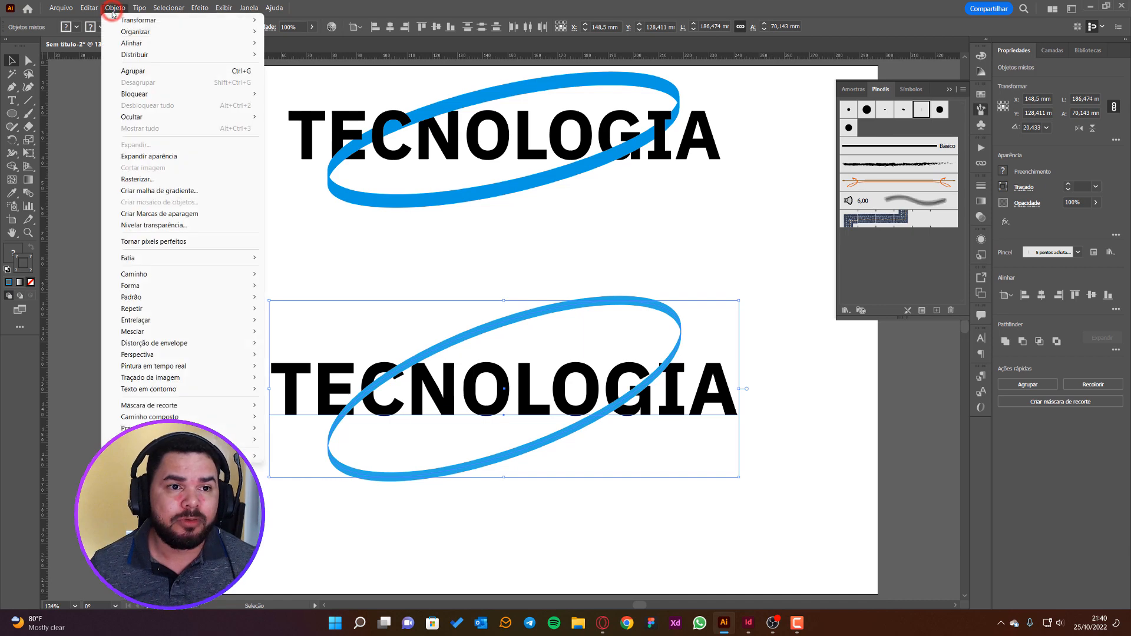
{"action": "mouse_move", "coordinate": [165, 323]}
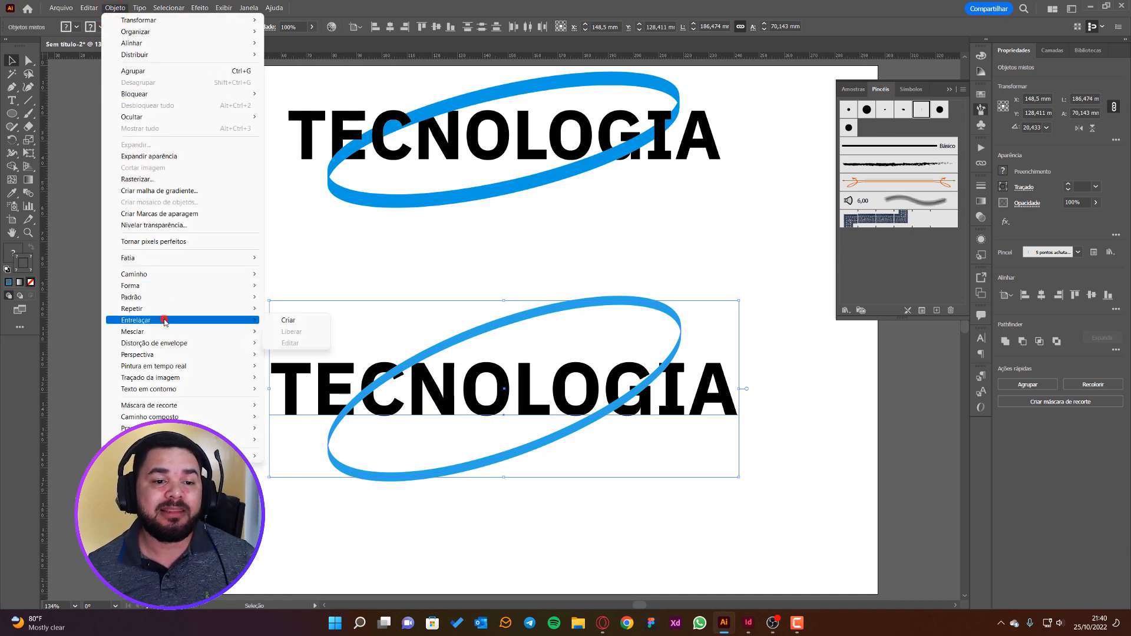
{"action": "left_click", "coordinate": [273, 320]}
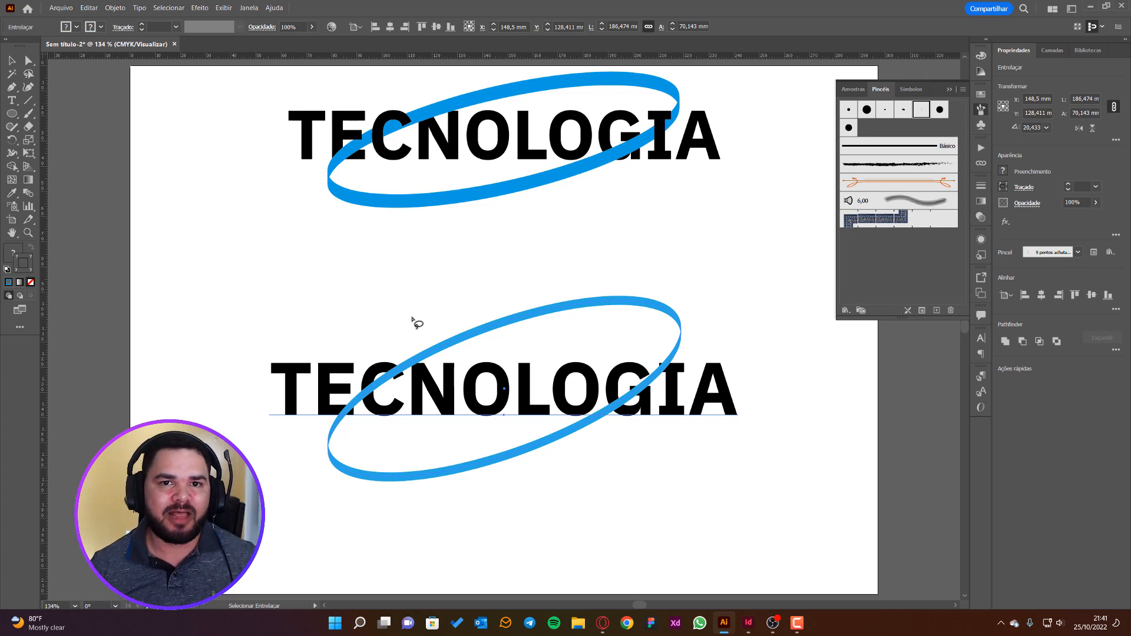
Lasso the ellipse's crossing over the upper part of the letter C so the ellipse passes behind it
{"action": "key", "text": "z"}
{"action": "left_click", "coordinate": [408, 400]}
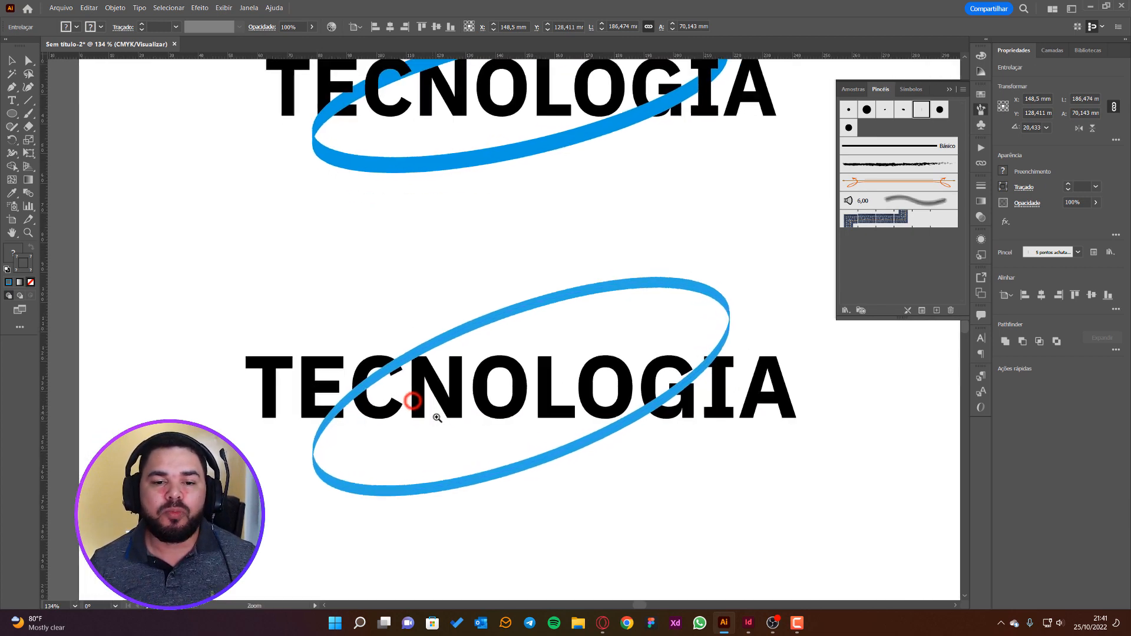
{"action": "left_click_drag", "start_coordinate": [467, 438], "coordinate": [497, 449]}
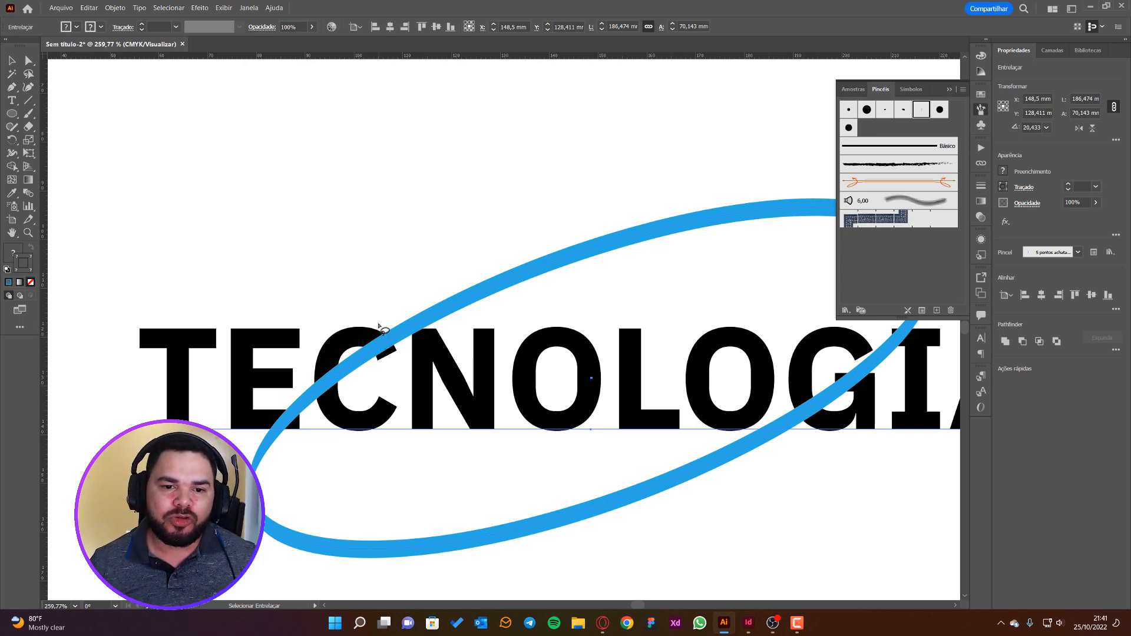
{"action": "mouse_move", "coordinate": [379, 322]}
{"action": "left_mouse_down"}
{"action": "mouse_move", "coordinate": [355, 357]}
{"action": "mouse_move", "coordinate": [386, 372]}
{"action": "mouse_move", "coordinate": [403, 364]}
{"action": "mouse_move", "coordinate": [380, 322]}
{"action": "left_mouse_up"}
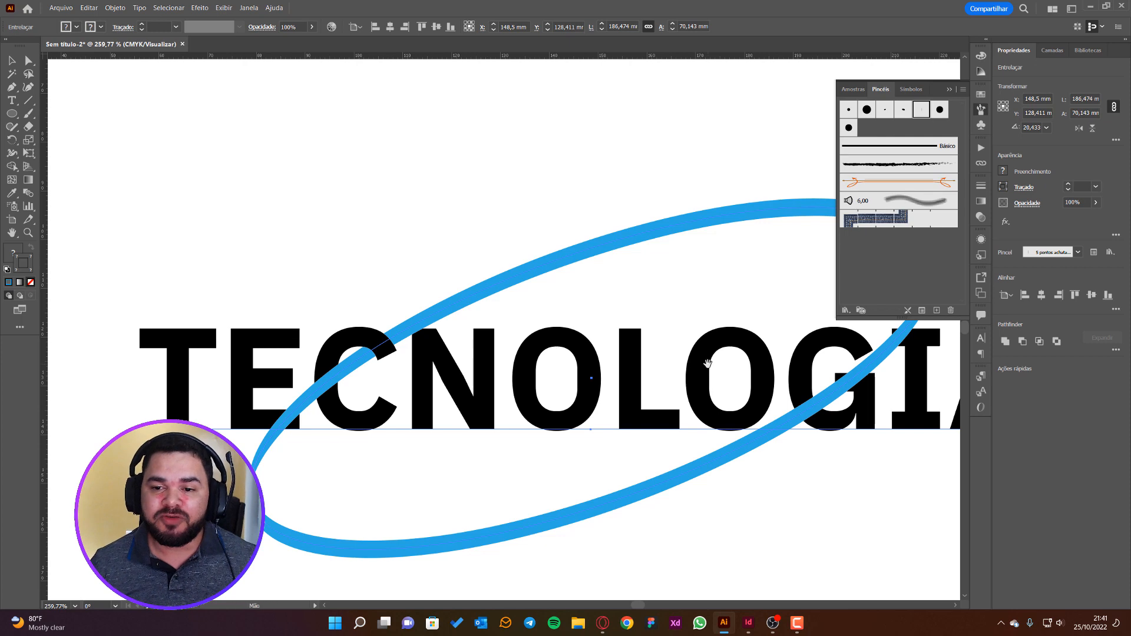
Lasso the ellipse's crossing over the top of the letter I so the ellipse passes behind it, then finish the Intertwine editing
{"action": "key", "text": "space"}
{"action": "left_click_drag", "start_coordinate": [710, 365], "coordinate": [523, 373]}
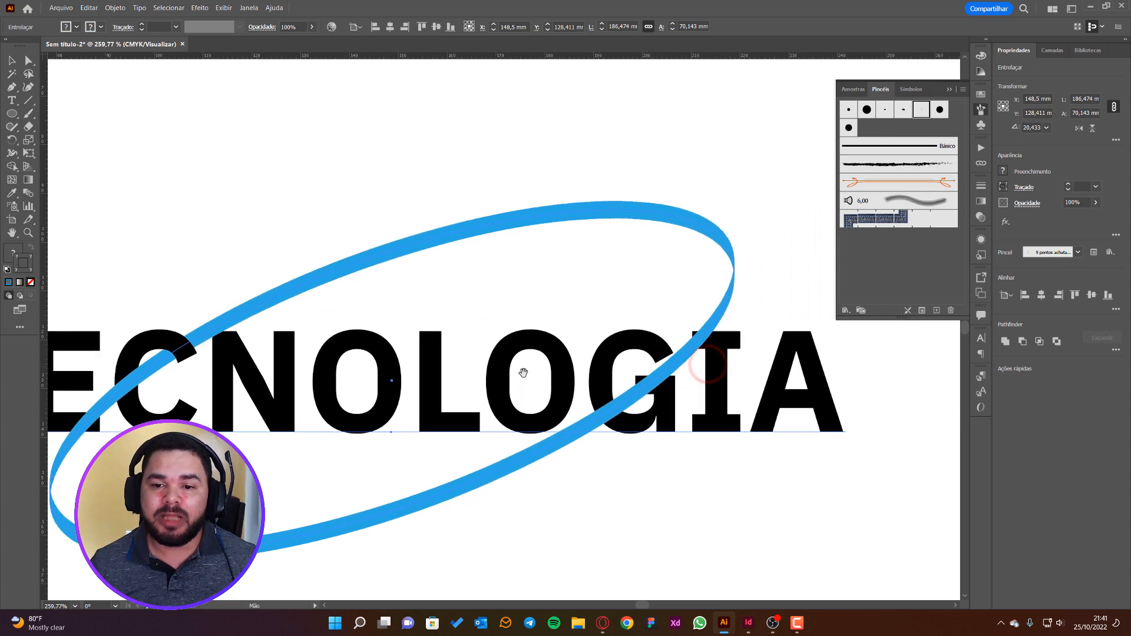
{"action": "left_click", "coordinate": [688, 325]}
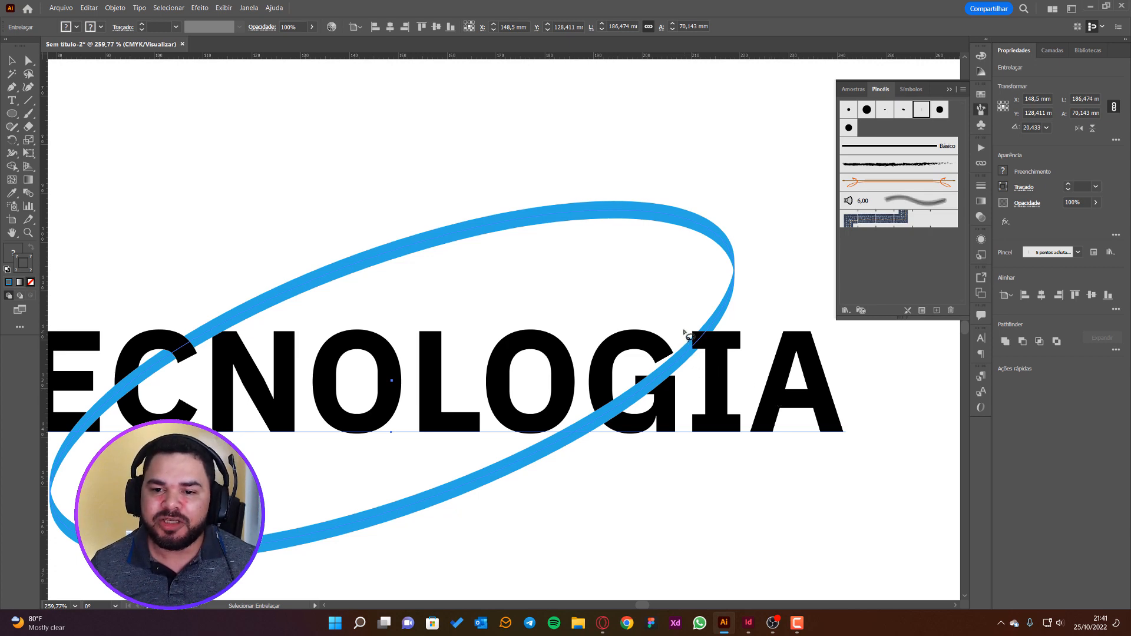
{"action": "mouse_move", "coordinate": [684, 331]}
{"action": "left_mouse_down"}
{"action": "mouse_move", "coordinate": [692, 358]}
{"action": "mouse_move", "coordinate": [717, 349]}
{"action": "mouse_move", "coordinate": [719, 329]}
{"action": "mouse_move", "coordinate": [686, 331]}
{"action": "left_mouse_up"}
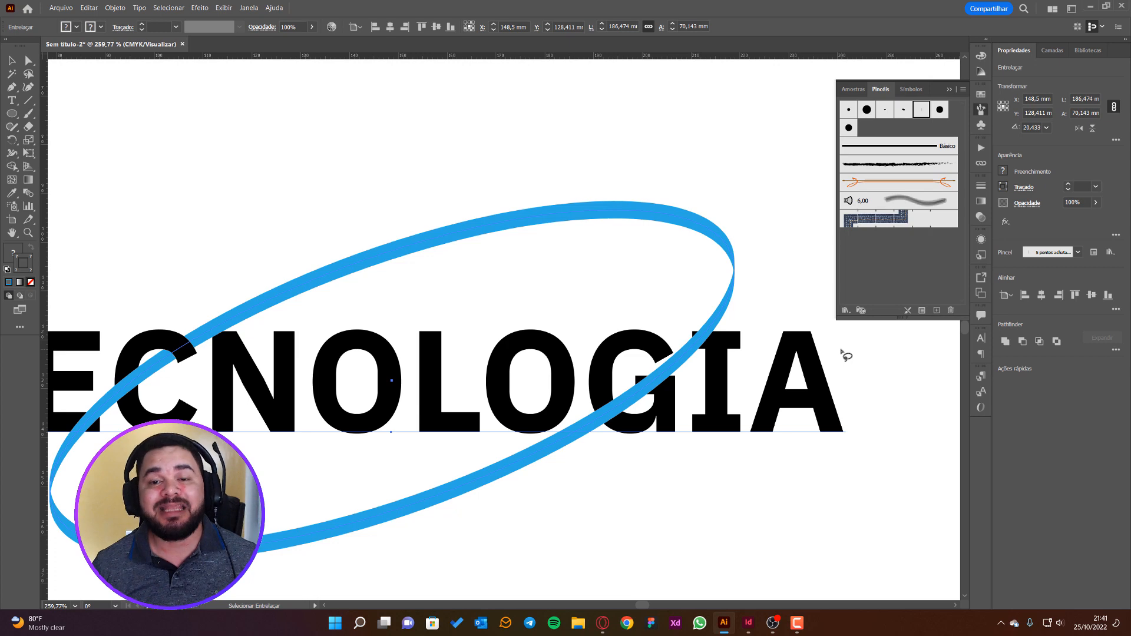
{"action": "mouse_move", "coordinate": [687, 323]}
{"action": "left_mouse_down"}
{"action": "mouse_move", "coordinate": [695, 359]}
{"action": "mouse_move", "coordinate": [727, 344]}
{"action": "mouse_move", "coordinate": [694, 329]}
{"action": "left_mouse_up"}
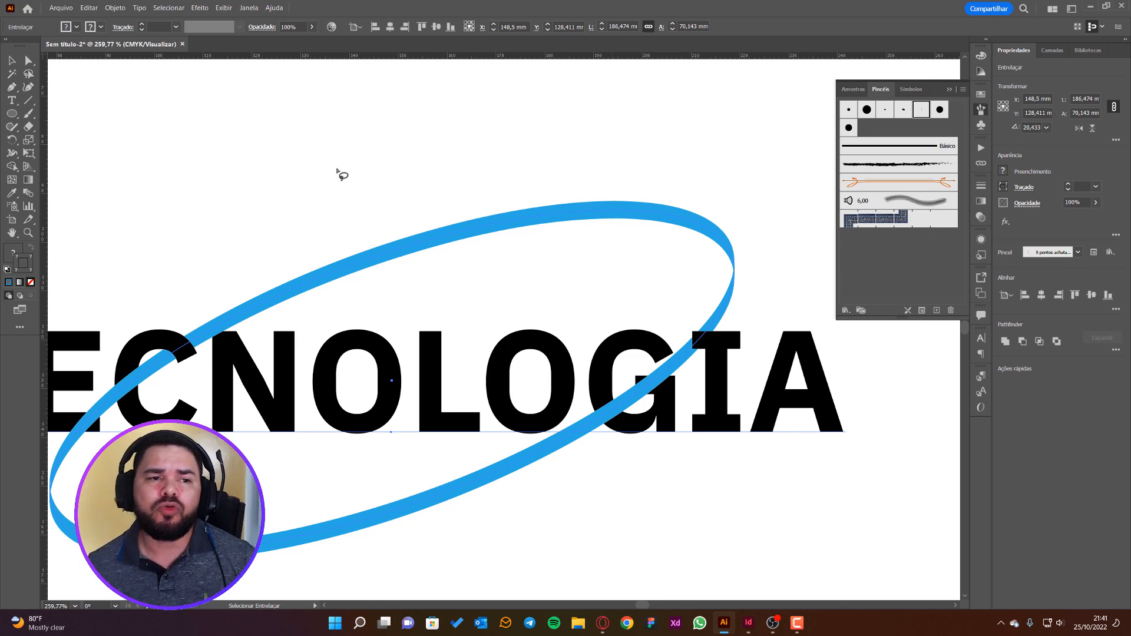
{"action": "left_click", "coordinate": [12, 60]}
{"action": "left_click", "coordinate": [544, 109]}
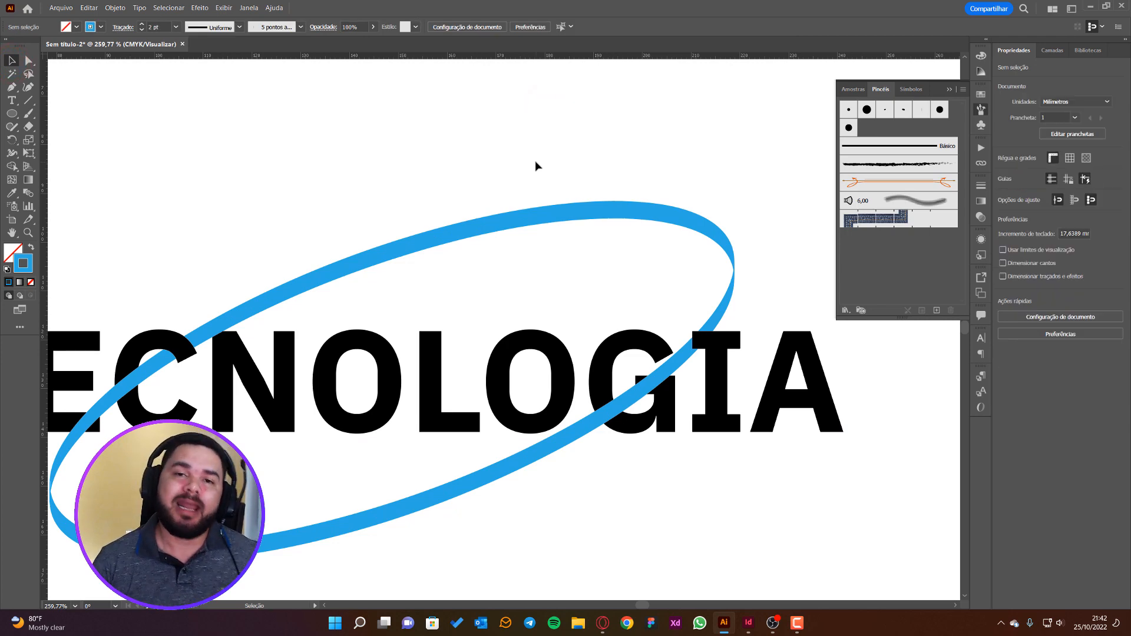
Reopen the lower Intertwine object of the text and ellipse for editing
{"action": "left_click", "coordinate": [538, 217]}
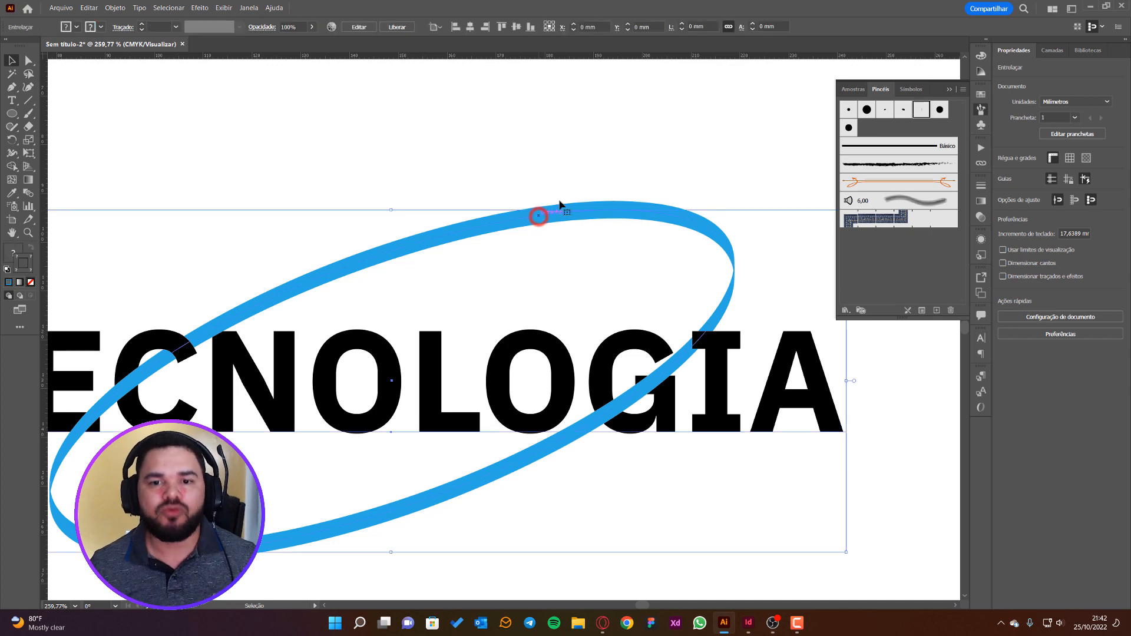
{"action": "left_click", "coordinate": [115, 8]}
{"action": "mouse_move", "coordinate": [152, 320]}
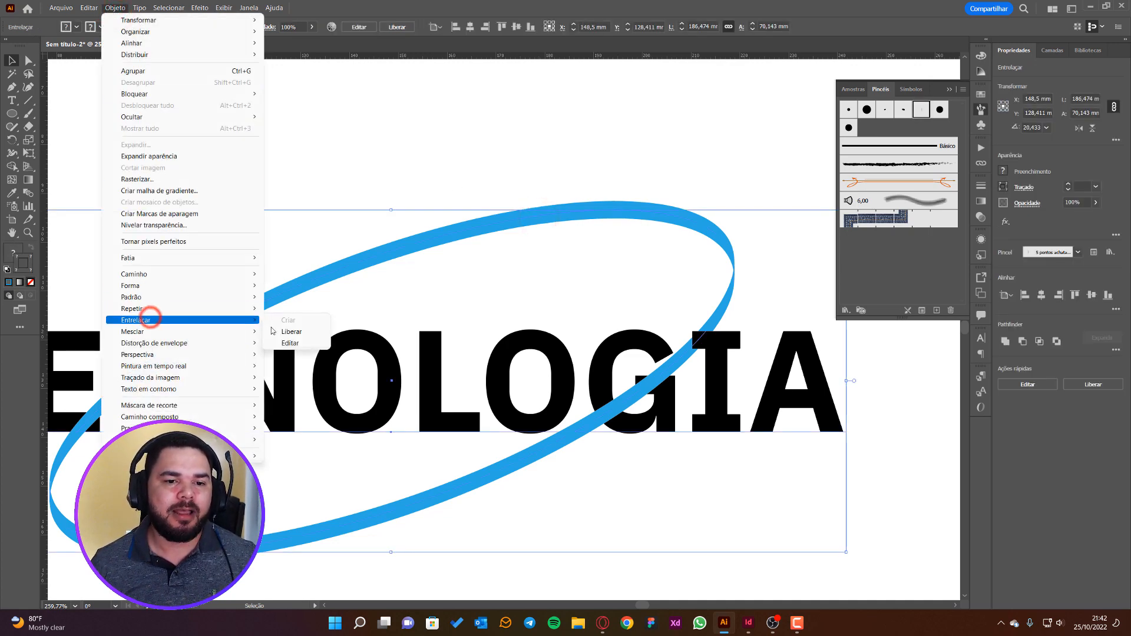
{"action": "left_click", "coordinate": [300, 343]}
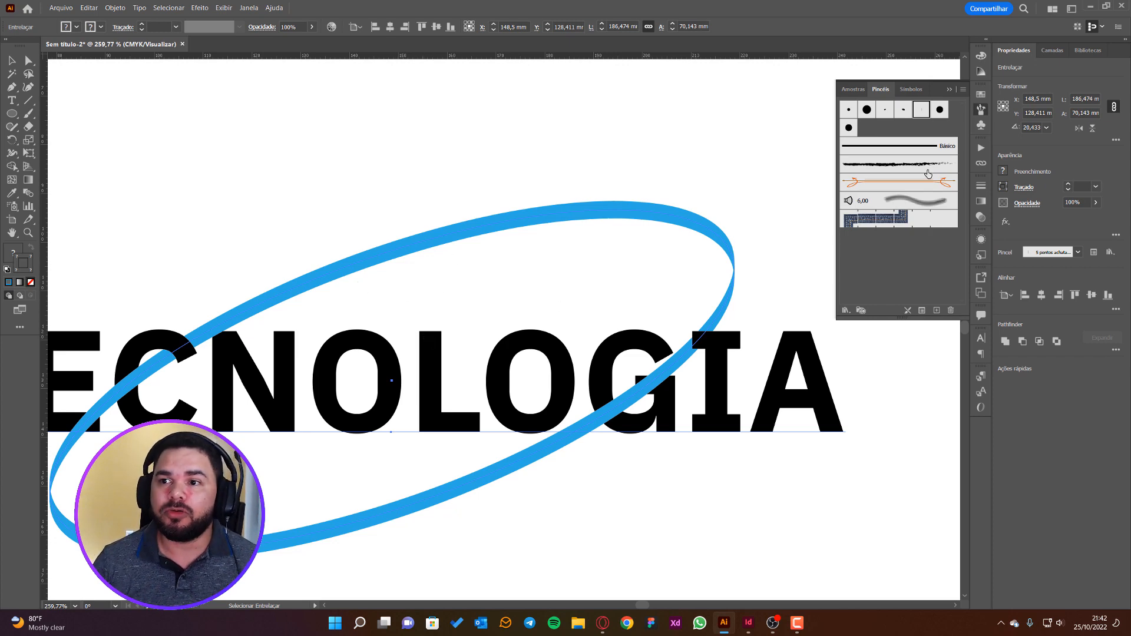
Expand Camada 1 and the upper Entrelaçar entry in the layer list, and select its ellipse and its TECNOLOGIA text individually
{"action": "left_click", "coordinate": [1052, 52]}
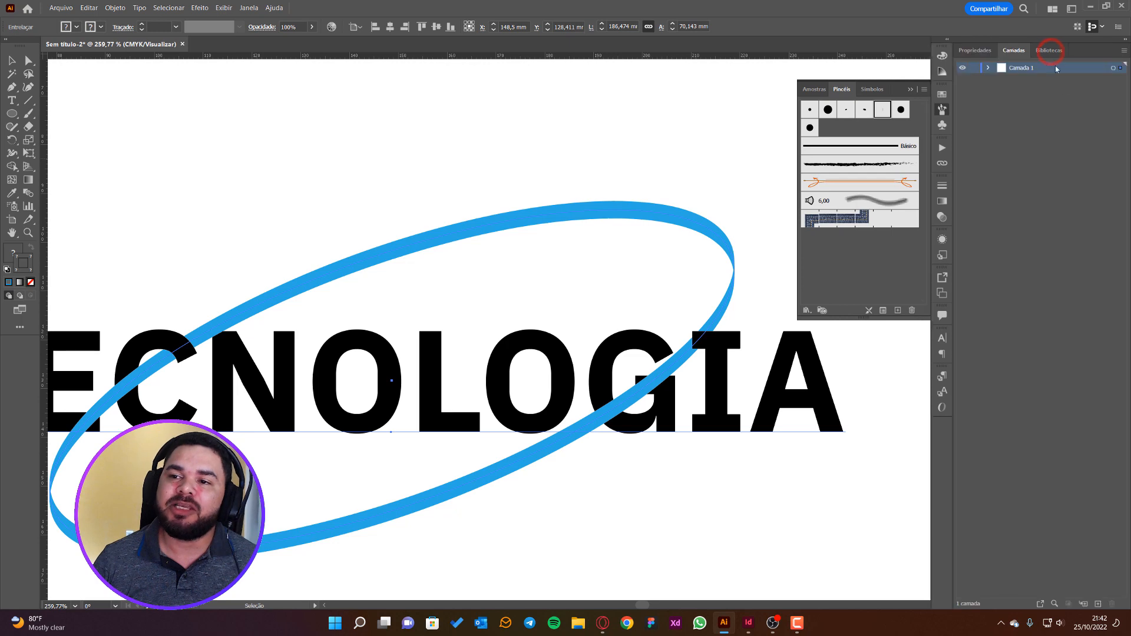
{"action": "left_click", "coordinate": [990, 68]}
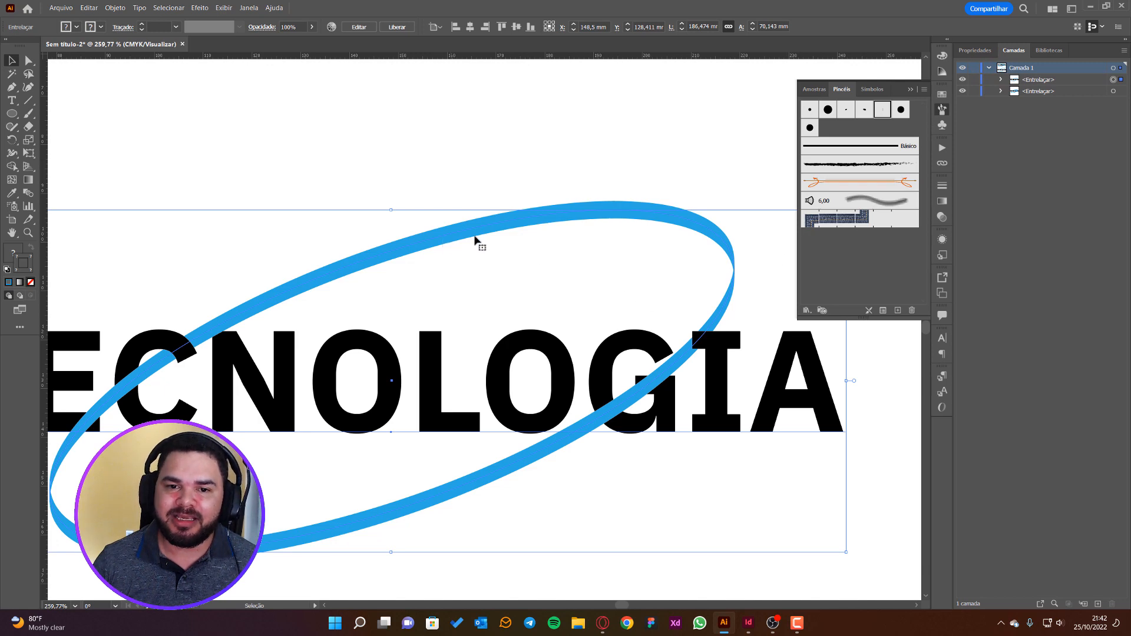
{"action": "left_click", "coordinate": [1076, 80]}
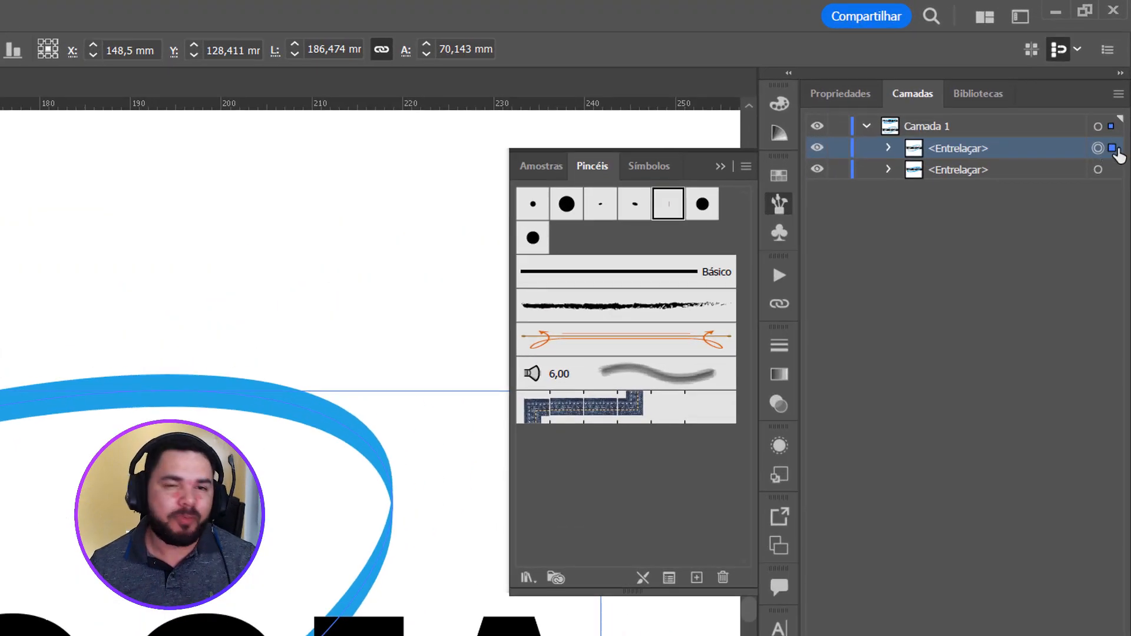
{"action": "left_click", "coordinate": [888, 148]}
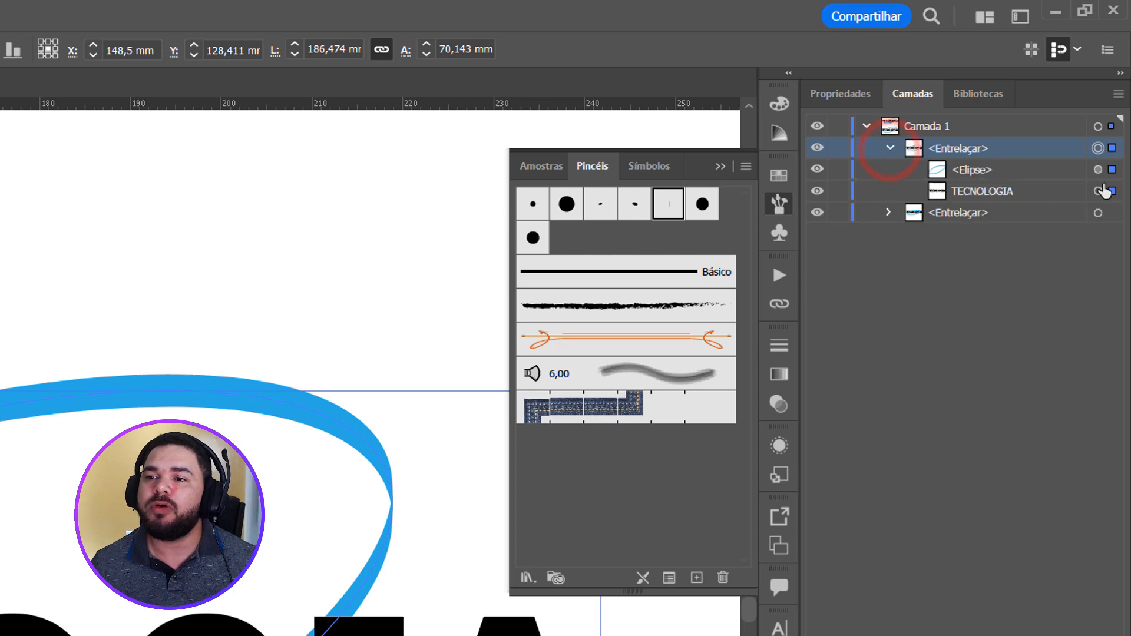
{"action": "left_click", "coordinate": [1111, 171]}
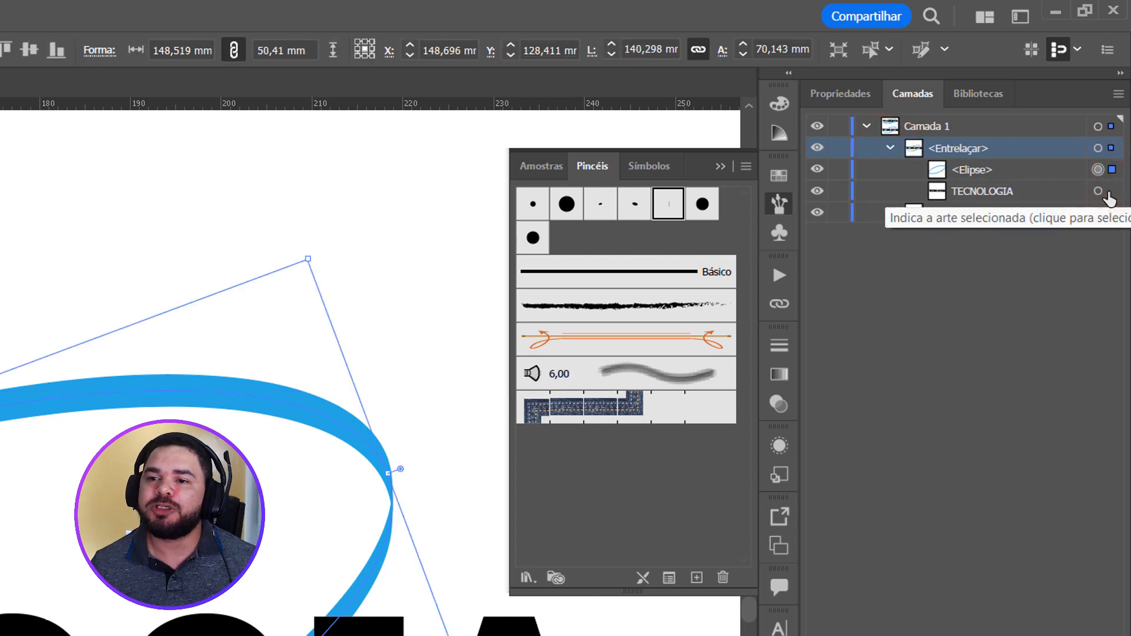
{"action": "left_click", "coordinate": [1098, 191]}
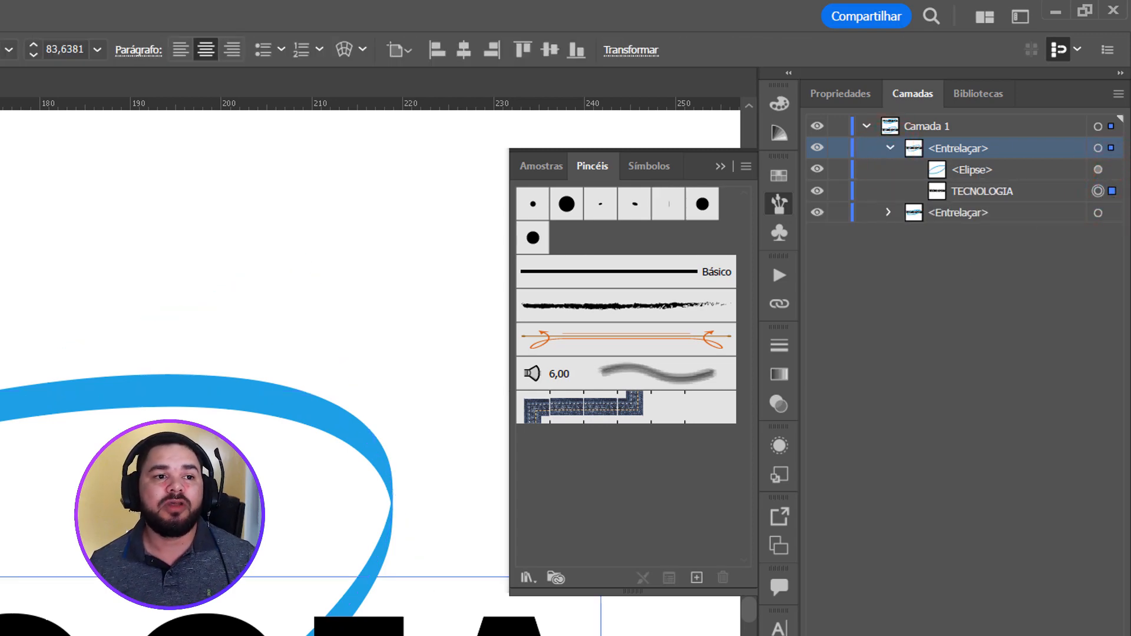
Isolate the lower Intertwine object and reposition its ellipse slightly over the fixed text, finishing a little farther right, then leave isolation mode
{"action": "left_click", "coordinate": [190, 397]}
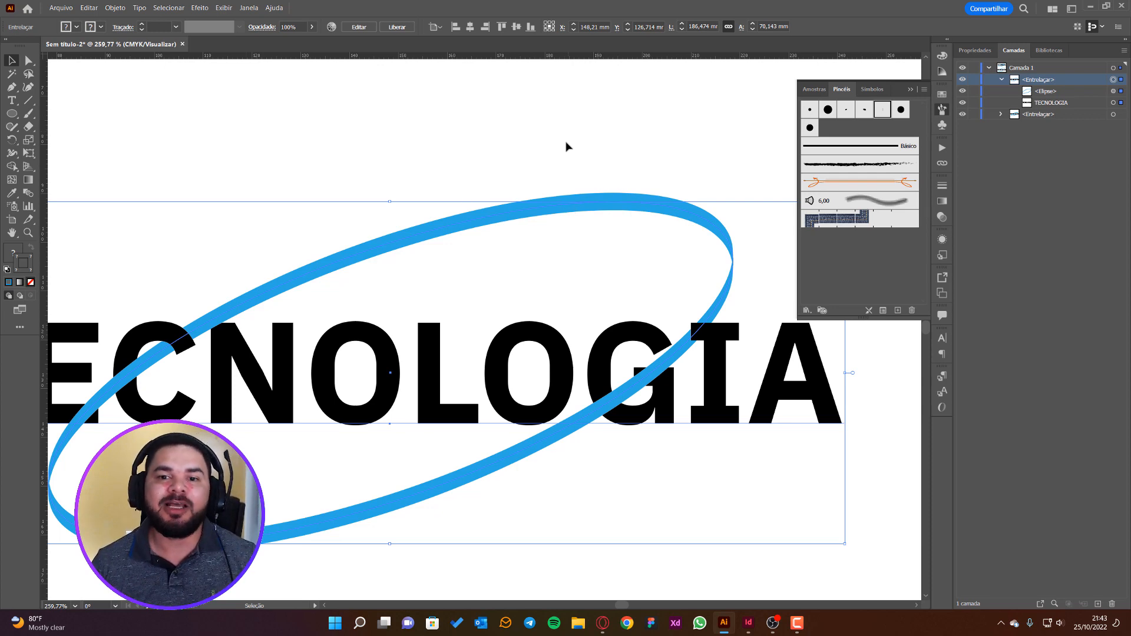
{"action": "double_click", "coordinate": [572, 204]}
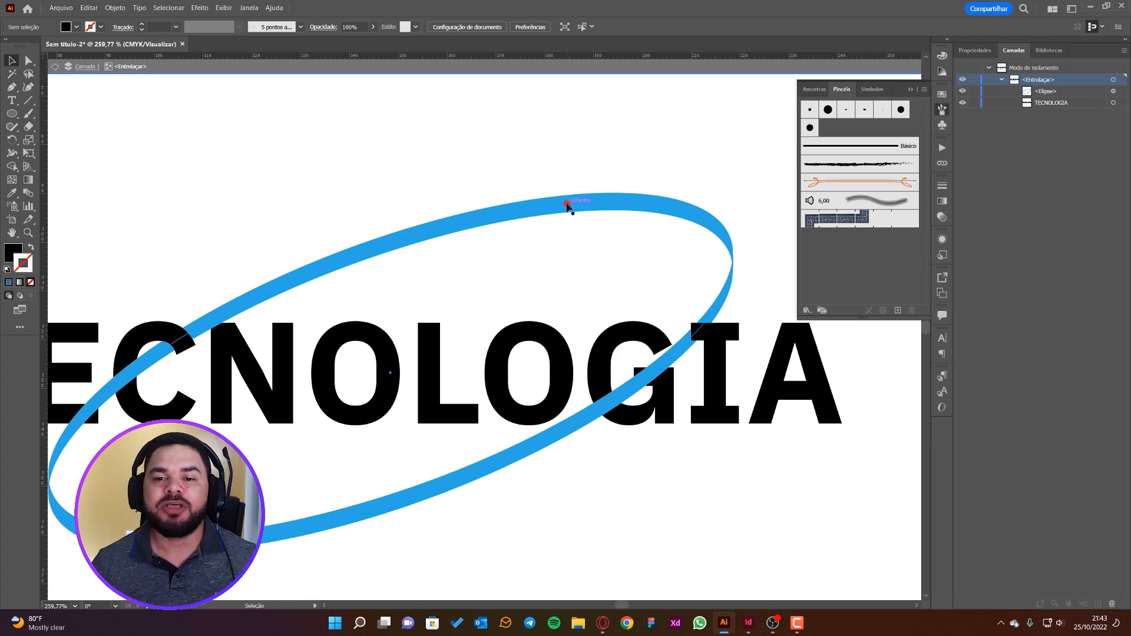
{"action": "mouse_move", "coordinate": [565, 205]}
{"action": "left_mouse_down"}
{"action": "mouse_move", "coordinate": [606, 260]}
{"action": "mouse_move", "coordinate": [553, 197]}
{"action": "mouse_move", "coordinate": [588, 219]}
{"action": "mouse_move", "coordinate": [557, 206]}
{"action": "mouse_move", "coordinate": [576, 202]}
{"action": "mouse_move", "coordinate": [578, 213]}
{"action": "mouse_move", "coordinate": [557, 190]}
{"action": "left_mouse_up"}
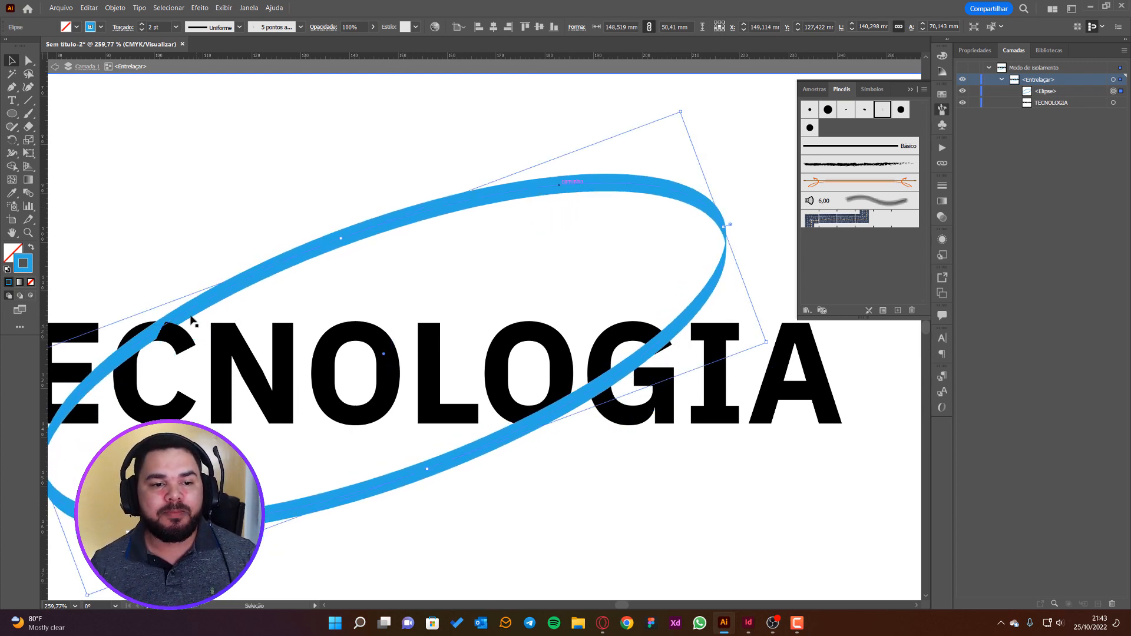
{"action": "mouse_move", "coordinate": [382, 230]}
{"action": "left_mouse_down"}
{"action": "mouse_move", "coordinate": [398, 241]}
{"action": "mouse_move", "coordinate": [395, 223]}
{"action": "mouse_move", "coordinate": [412, 240]}
{"action": "mouse_move", "coordinate": [391, 224]}
{"action": "left_mouse_up"}
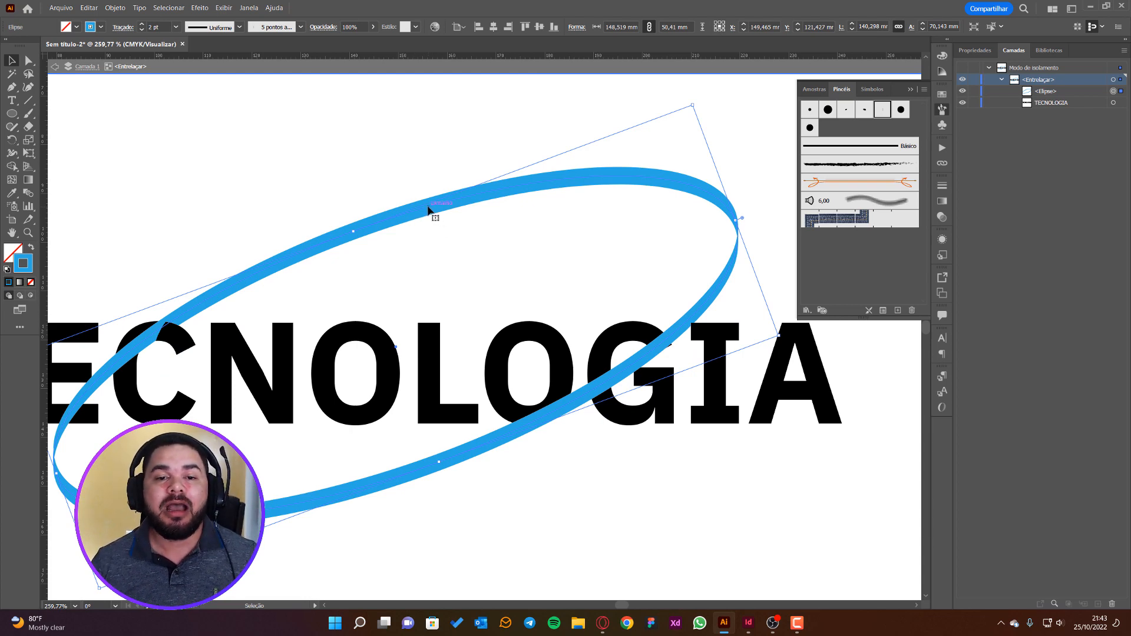
{"action": "mouse_move", "coordinate": [428, 207]}
{"action": "left_mouse_down"}
{"action": "mouse_move", "coordinate": [447, 222]}
{"action": "mouse_move", "coordinate": [440, 207]}
{"action": "mouse_move", "coordinate": [439, 224]}
{"action": "left_mouse_up"}
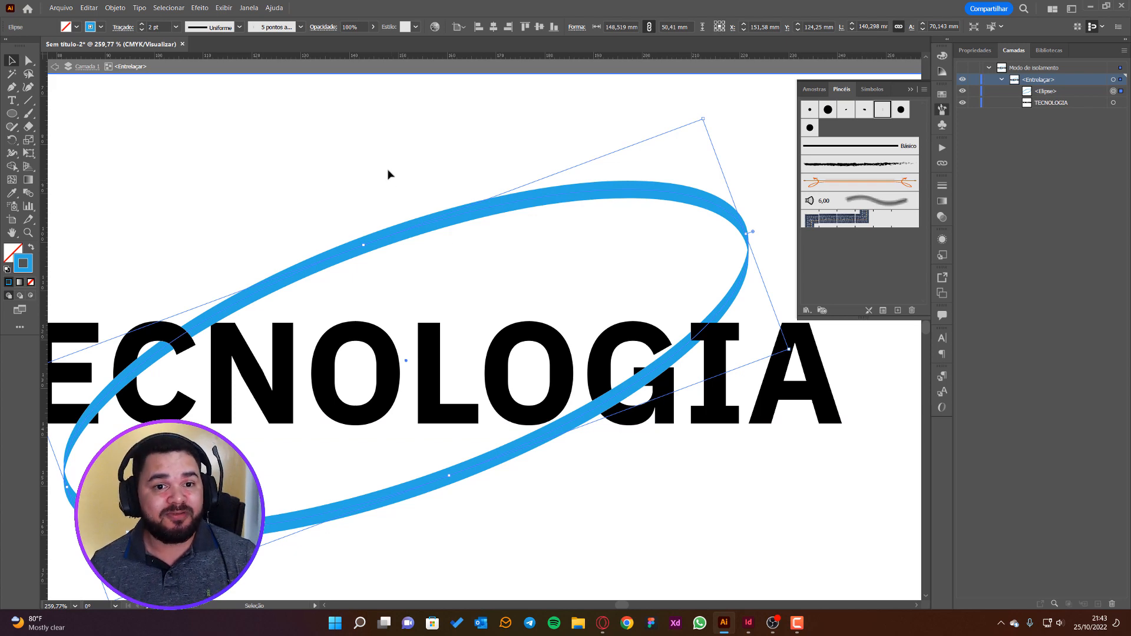
{"action": "left_click", "coordinate": [380, 154]}
{"action": "double_click", "coordinate": [391, 124]}
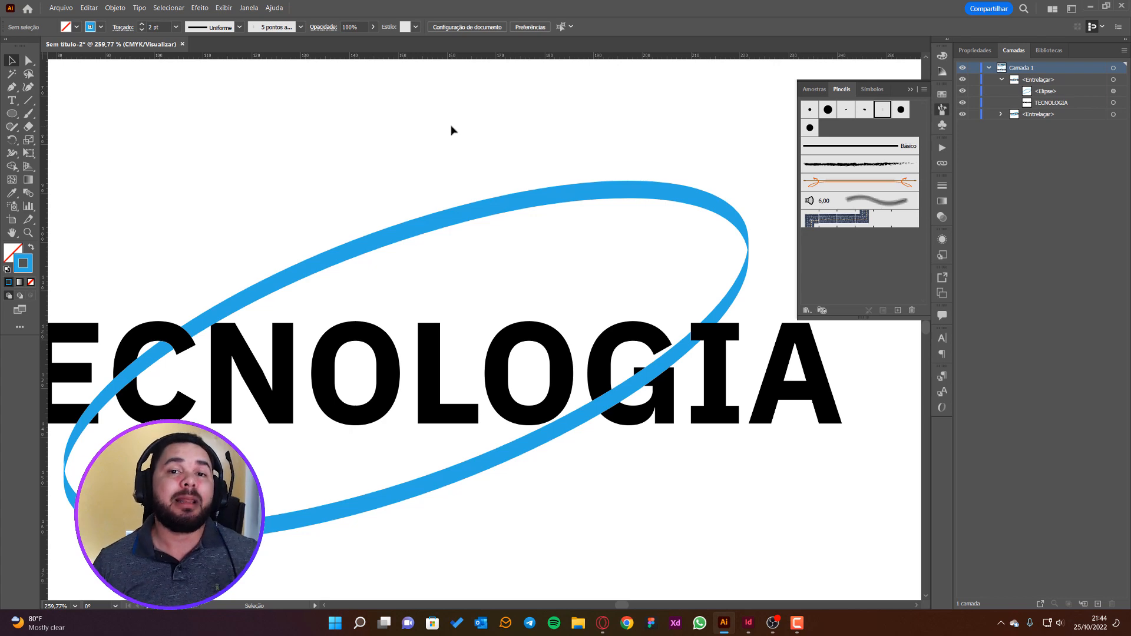
Release the lower Intertwine object back into its separate ellipse and TECNOLOGIA text, and deselect everything
{"action": "left_click", "coordinate": [450, 220]}
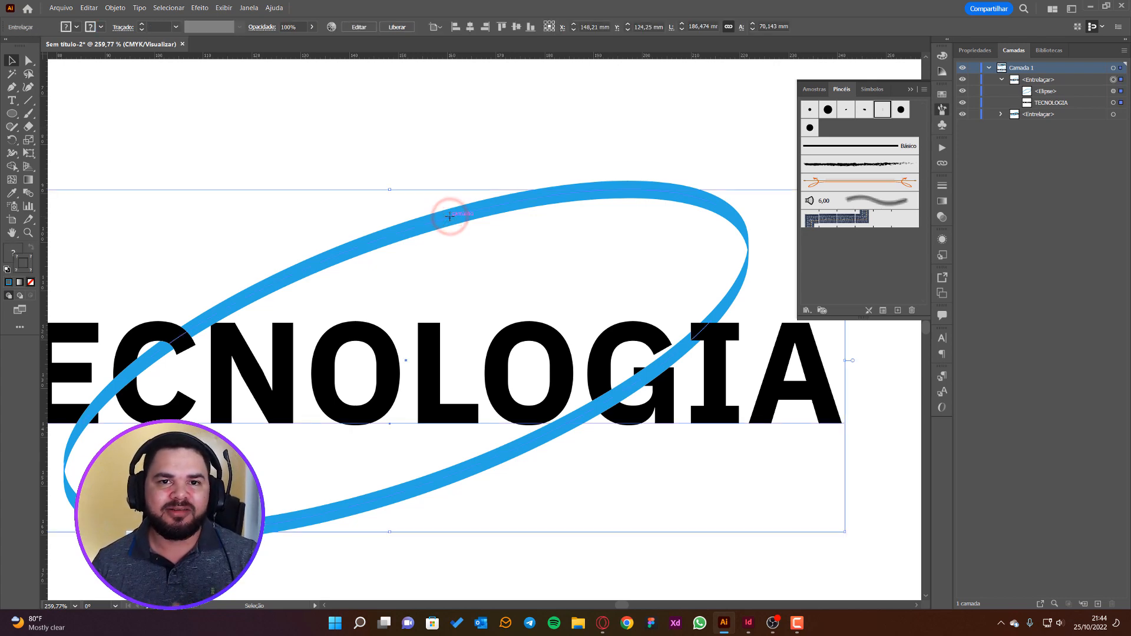
{"action": "left_click", "coordinate": [108, 12]}
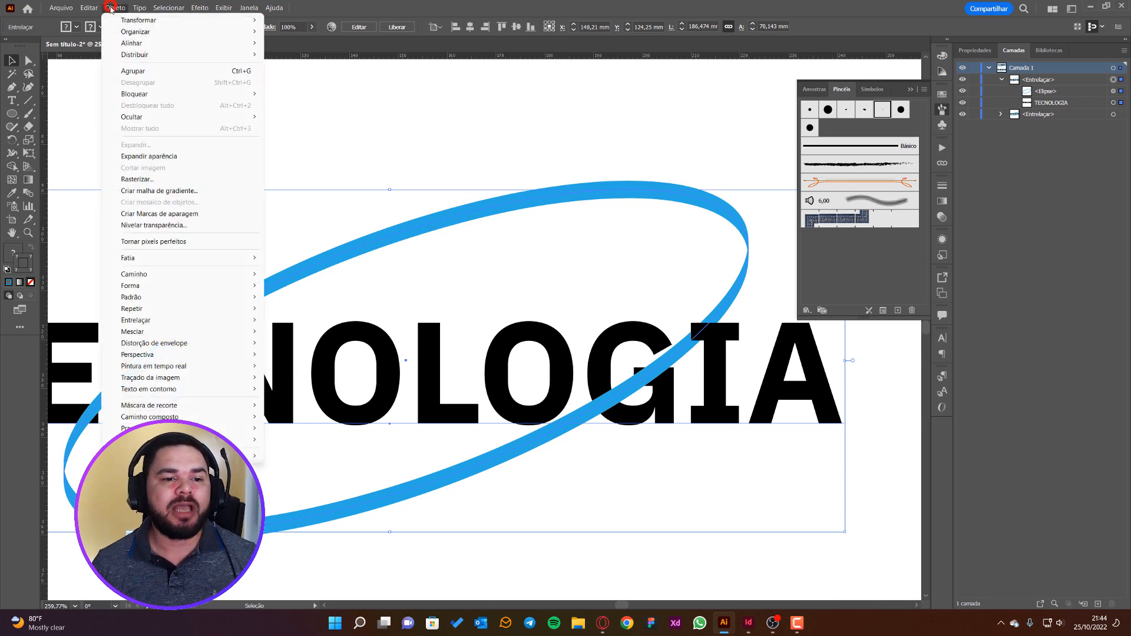
{"action": "mouse_move", "coordinate": [141, 321]}
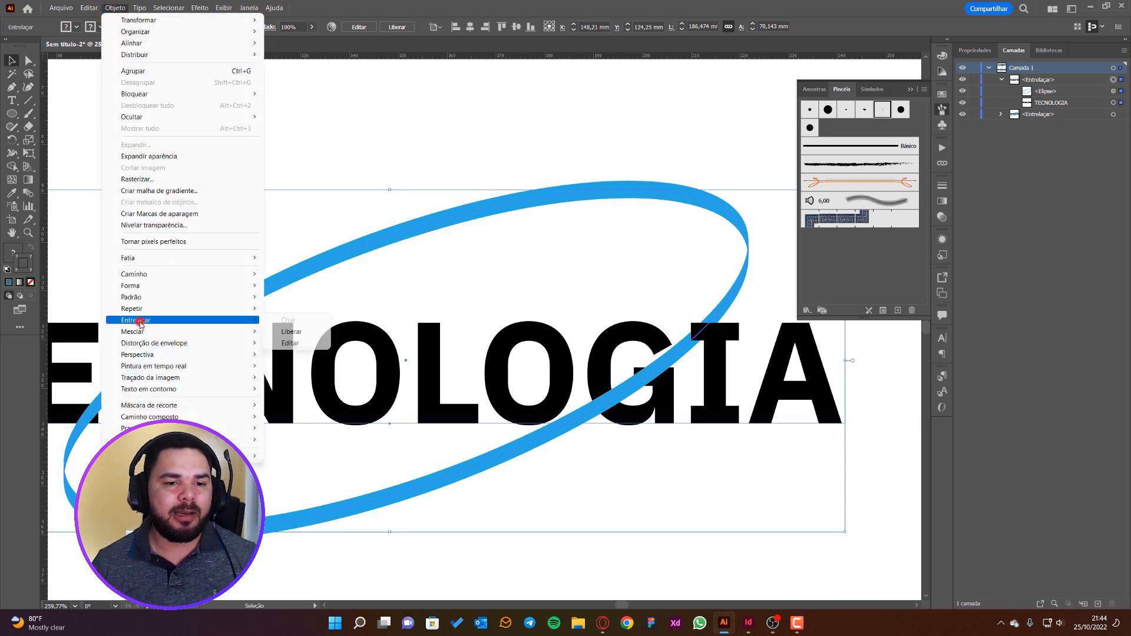
{"action": "left_click", "coordinate": [294, 332]}
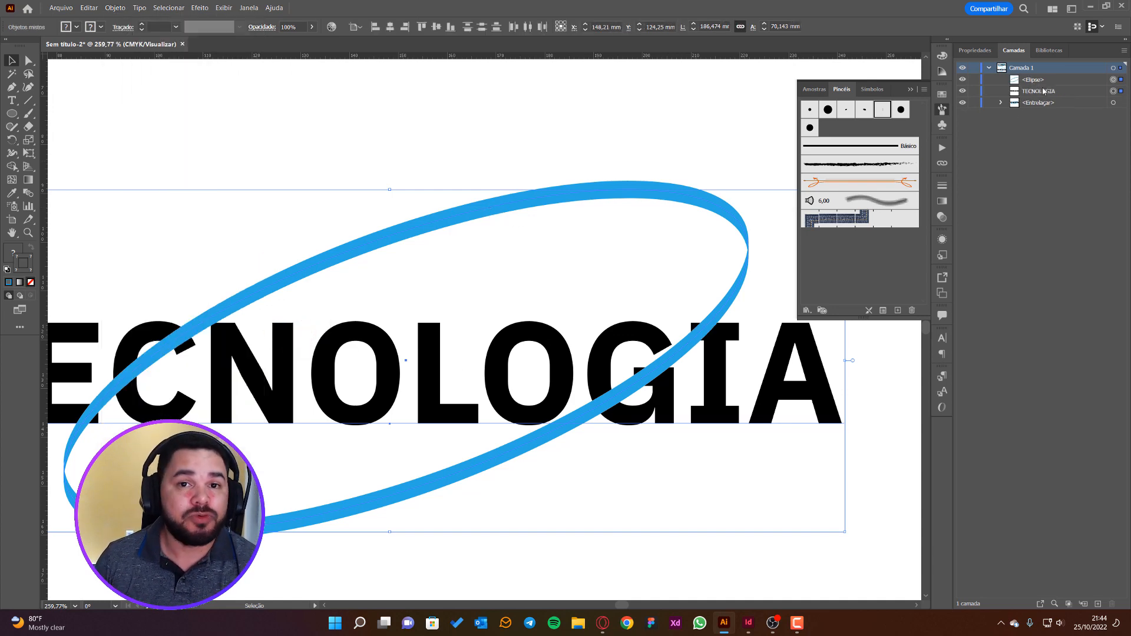
{"action": "left_click", "coordinate": [588, 135]}
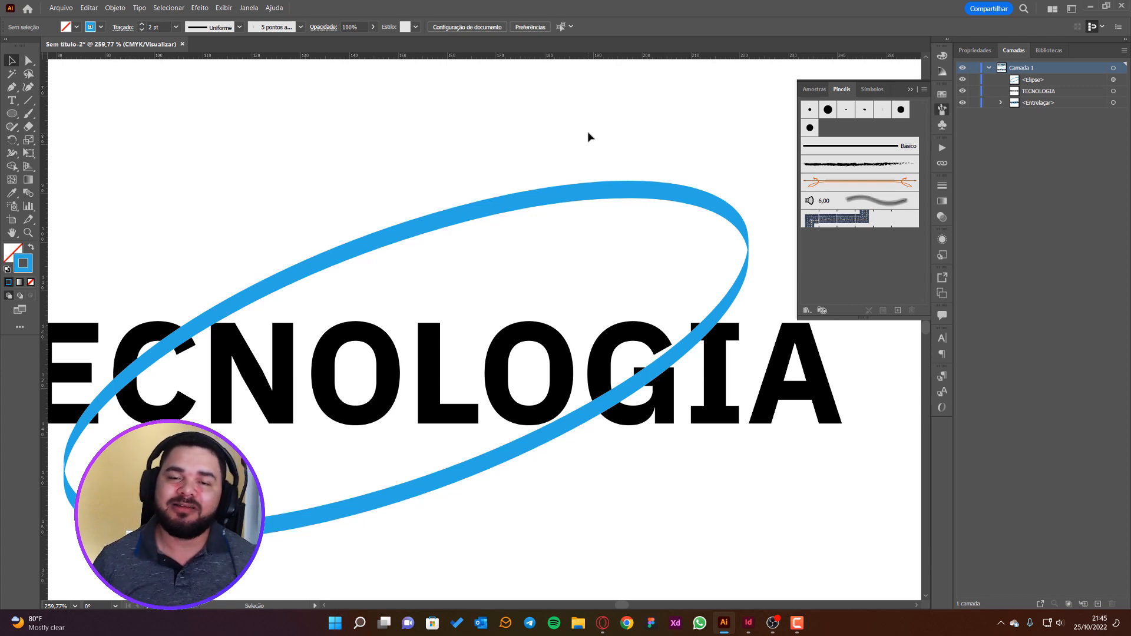
Select the lower ellipse together with the TECNOLOGIA text and create a new Intertwine object from them
{"action": "left_click_drag", "start_coordinate": [306, 195], "coordinate": [450, 401]}
{"action": "left_click", "coordinate": [115, 8]}
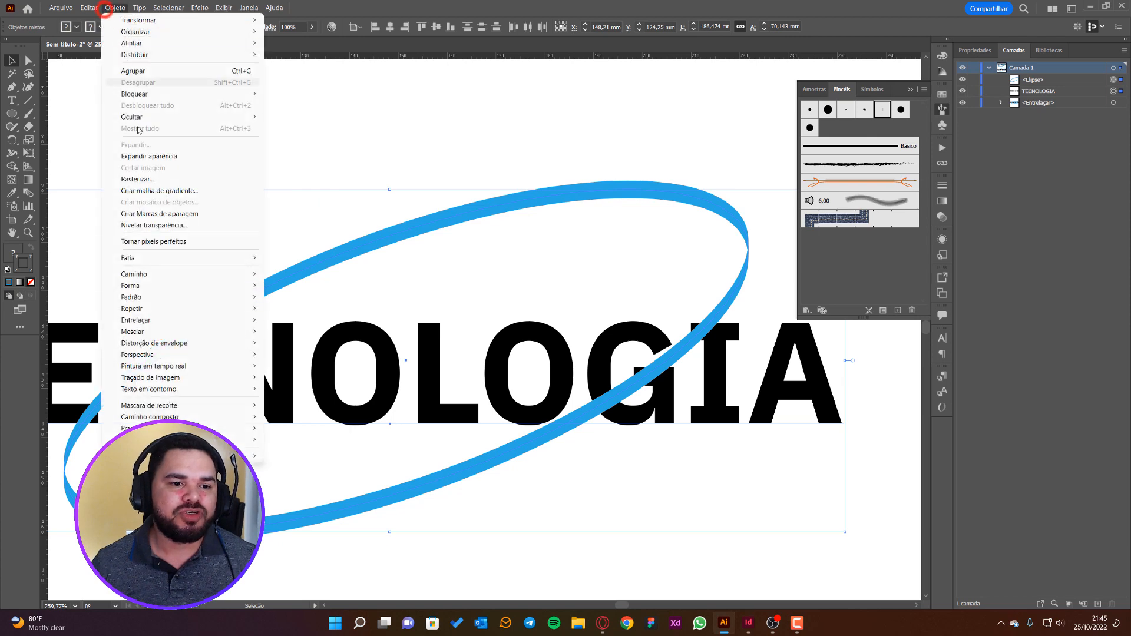
{"action": "mouse_move", "coordinate": [161, 320]}
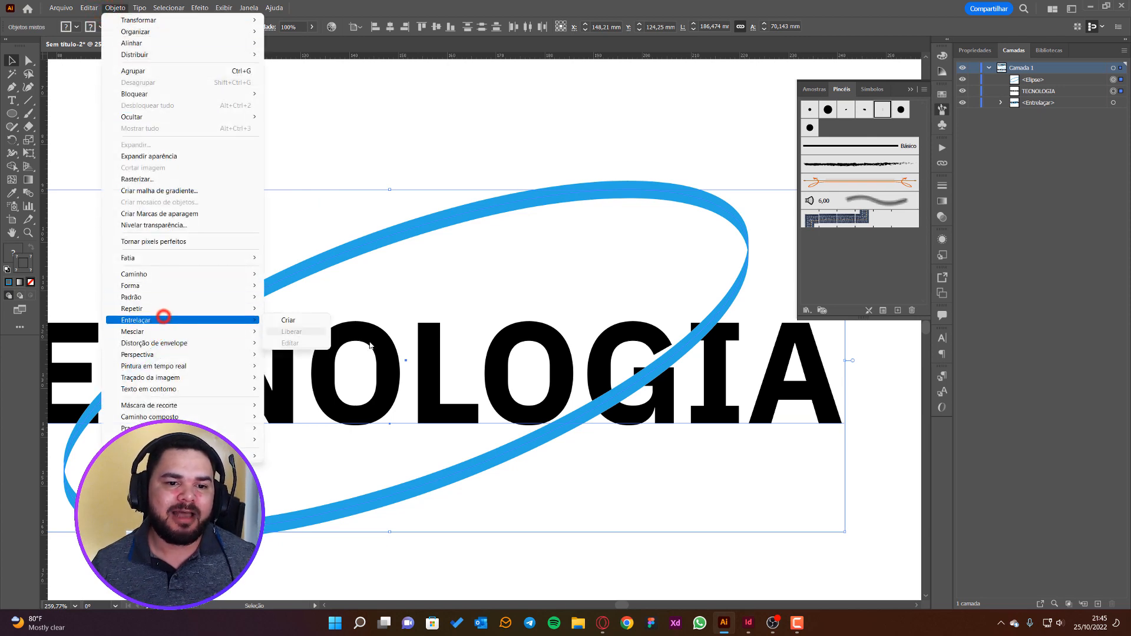
{"action": "left_click", "coordinate": [306, 323]}
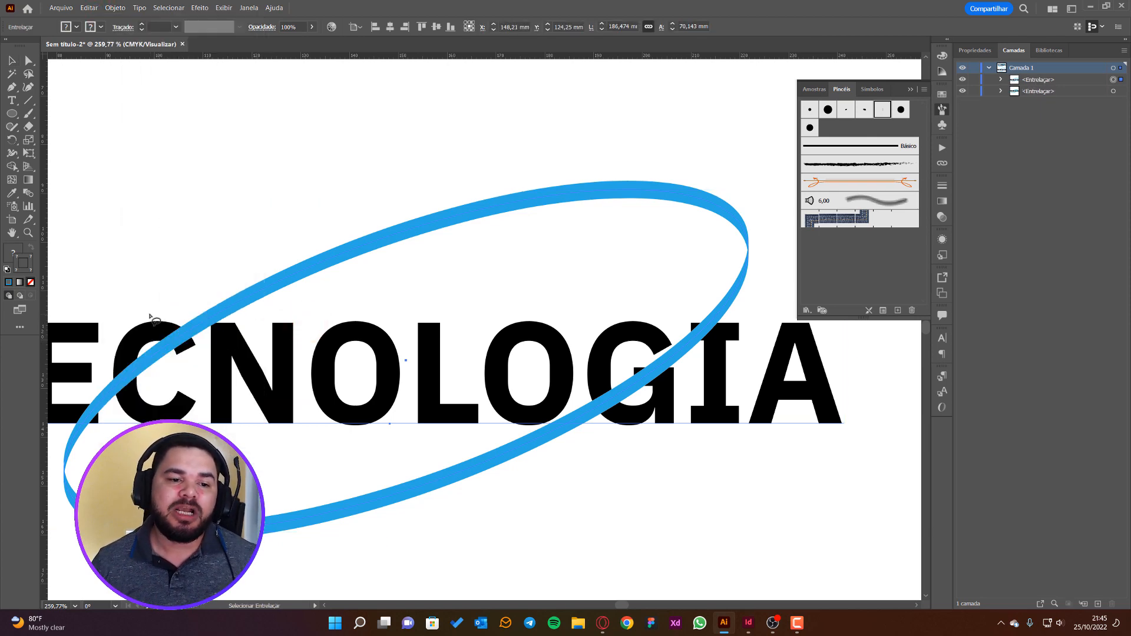
Lasso small portions of the ellipse's crossing over the upper part of the letter C to swap which object is in front
{"action": "mouse_move", "coordinate": [152, 339]}
{"action": "left_mouse_down"}
{"action": "mouse_move", "coordinate": [162, 364]}
{"action": "mouse_move", "coordinate": [185, 360]}
{"action": "mouse_move", "coordinate": [157, 315]}
{"action": "left_mouse_up"}
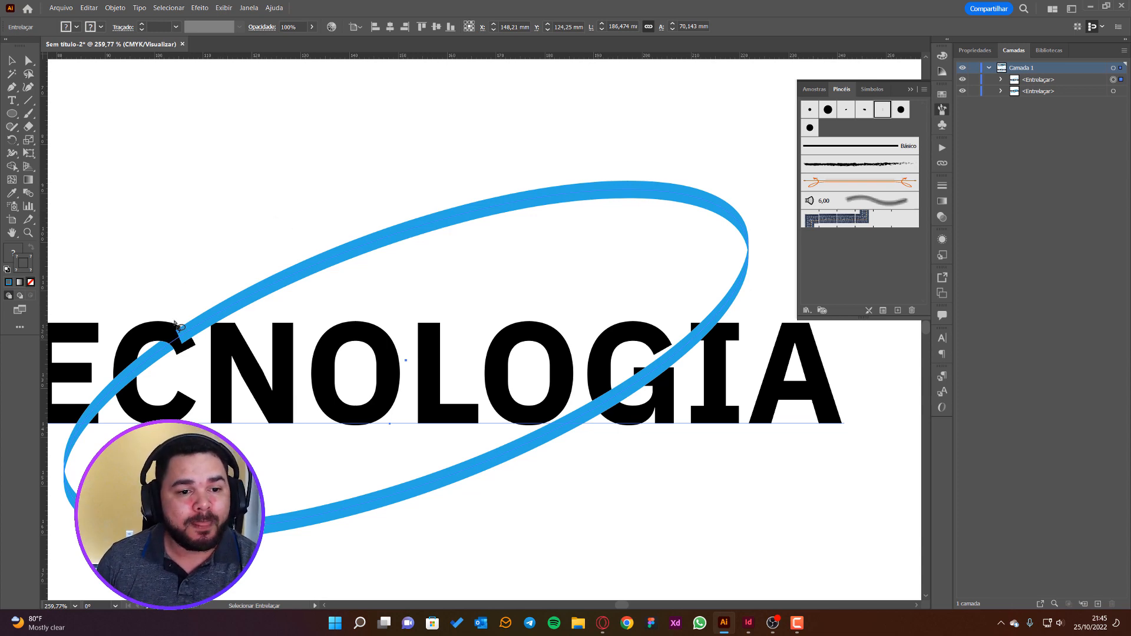
{"action": "mouse_move", "coordinate": [166, 313]}
{"action": "left_mouse_down"}
{"action": "mouse_move", "coordinate": [153, 335]}
{"action": "mouse_move", "coordinate": [161, 353]}
{"action": "mouse_move", "coordinate": [194, 355]}
{"action": "mouse_move", "coordinate": [193, 315]}
{"action": "mouse_move", "coordinate": [175, 312]}
{"action": "mouse_move", "coordinate": [197, 298]}
{"action": "left_mouse_up"}
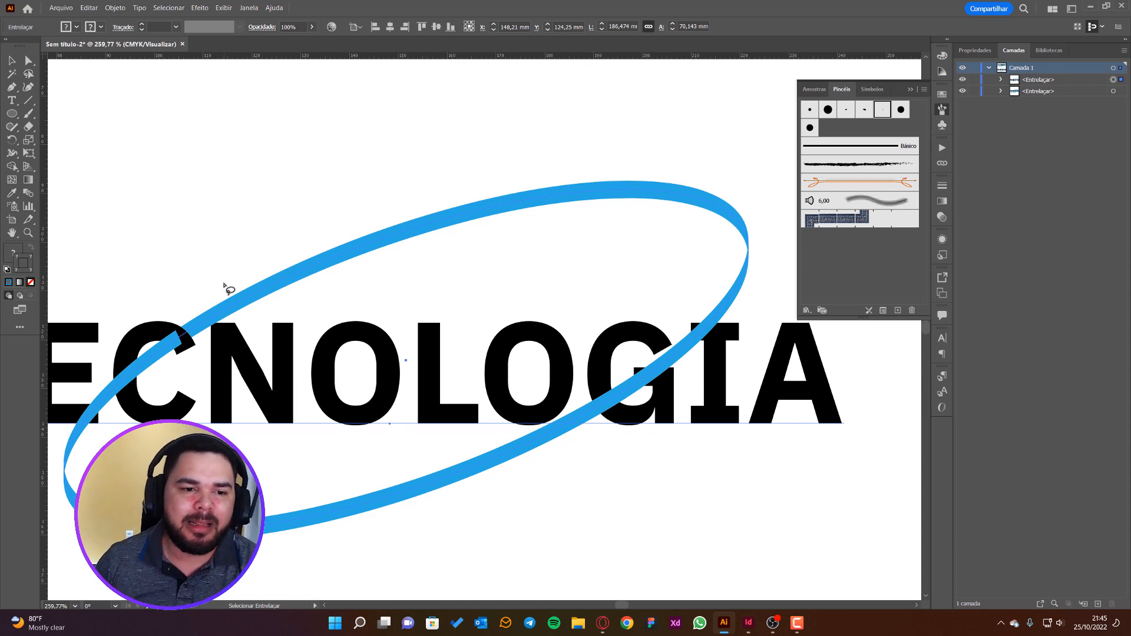
{"action": "mouse_move", "coordinate": [170, 327]}
{"action": "left_mouse_down"}
{"action": "mouse_move", "coordinate": [150, 343]}
{"action": "mouse_move", "coordinate": [177, 356]}
{"action": "mouse_move", "coordinate": [166, 326]}
{"action": "left_mouse_up"}
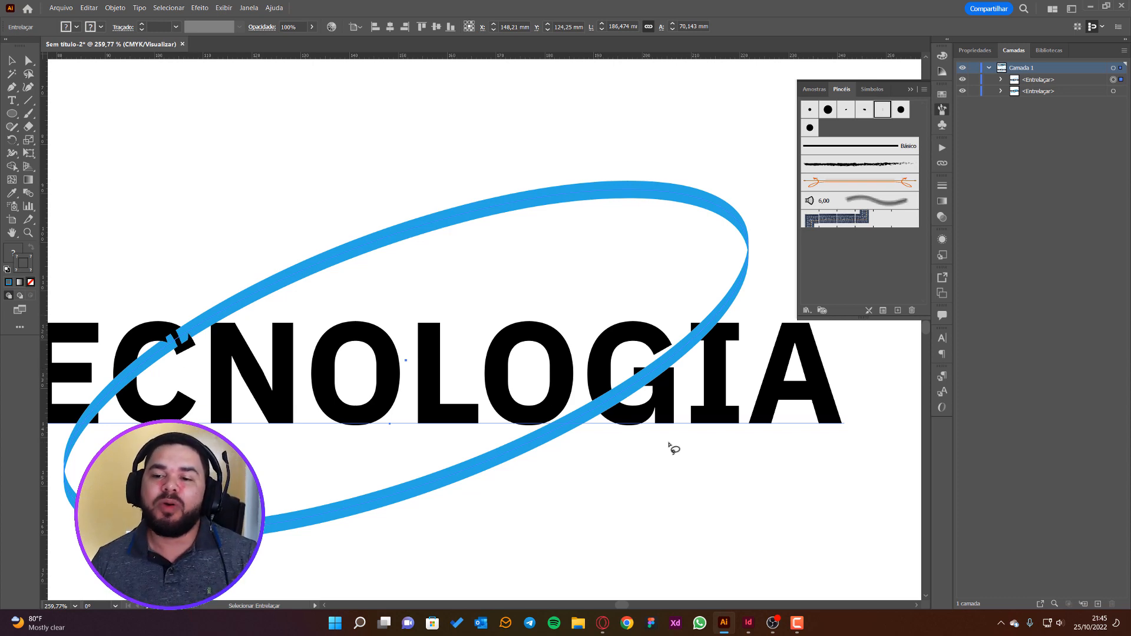
Display the Pathfinder options and place them over the blank area above the ellipse
{"action": "left_click", "coordinate": [249, 7]}
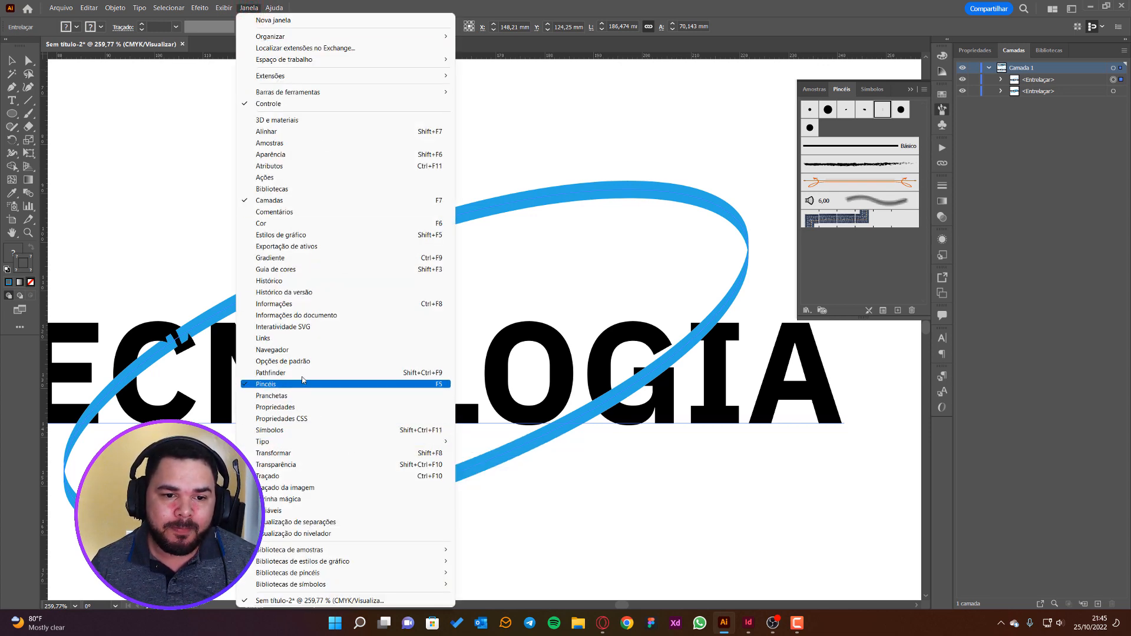
{"action": "left_click", "coordinate": [300, 373]}
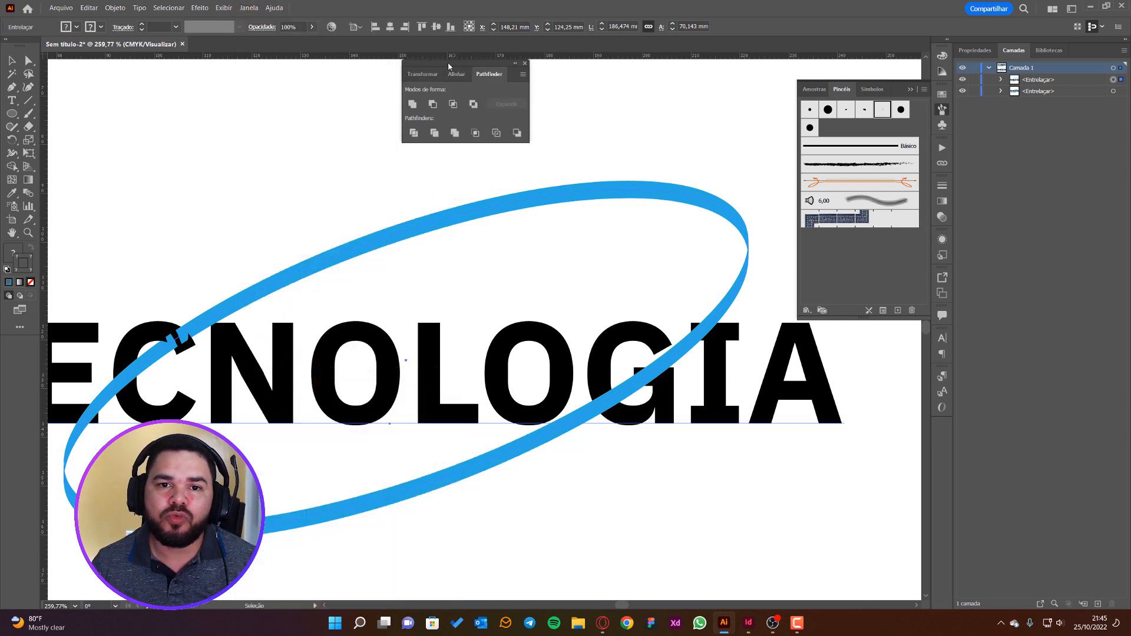
{"action": "left_click_drag", "start_coordinate": [449, 61], "coordinate": [465, 103]}
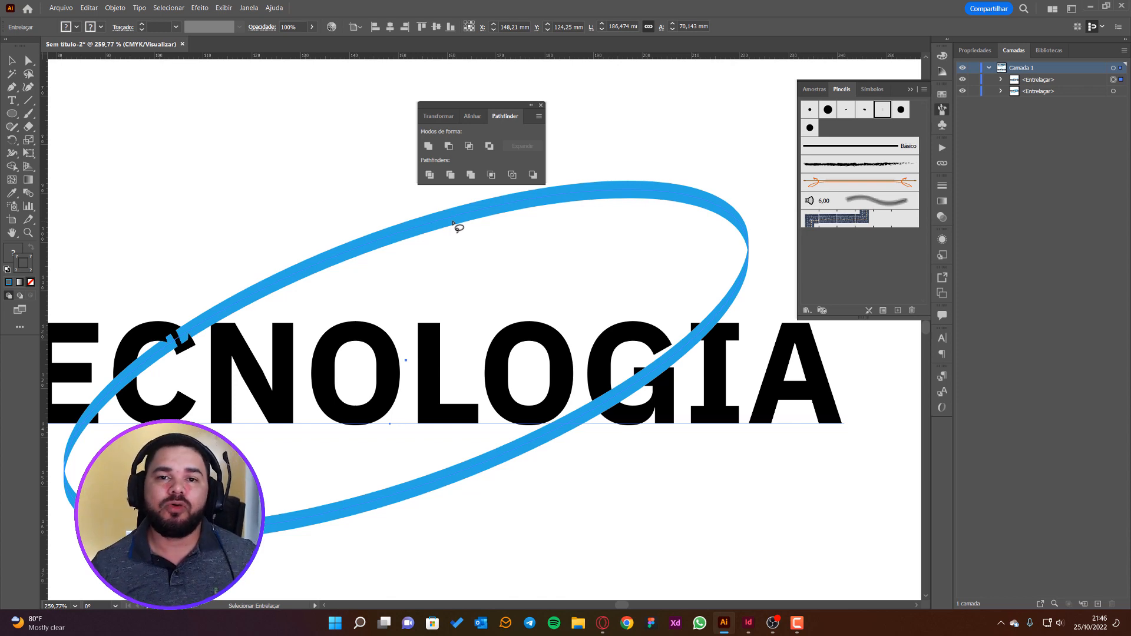
Release the lower Intertwine object and delete its blue ellipse, keeping only the TECNOLOGIA text
{"action": "key", "text": "v"}
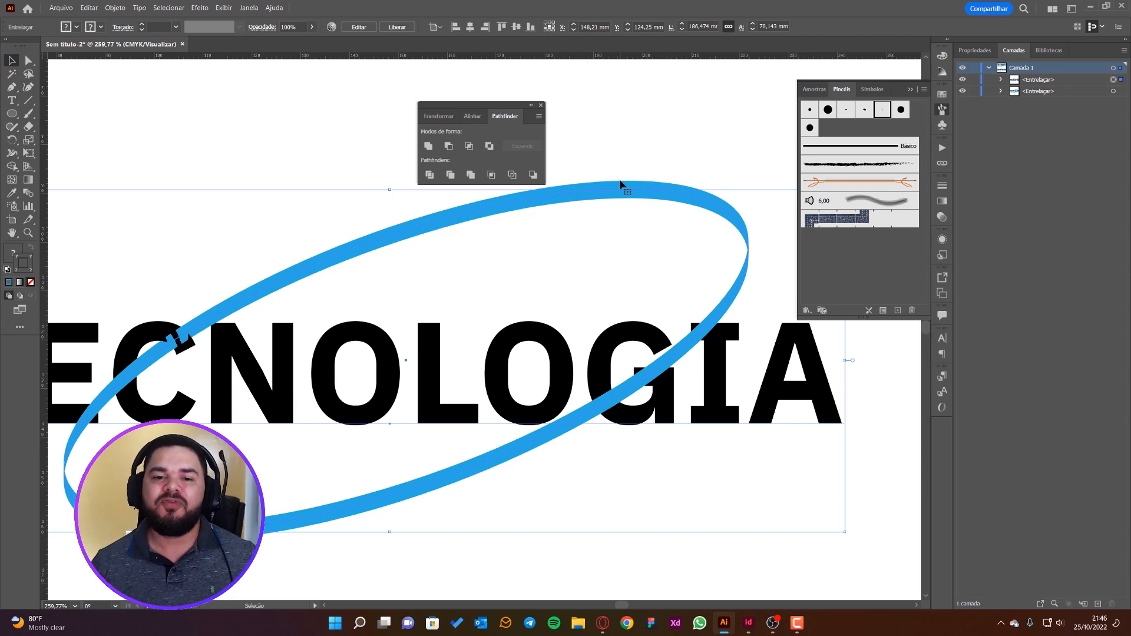
{"action": "scroll", "coordinate": [497, 353], "scroll_direction": "down", "scroll_amount": 3}
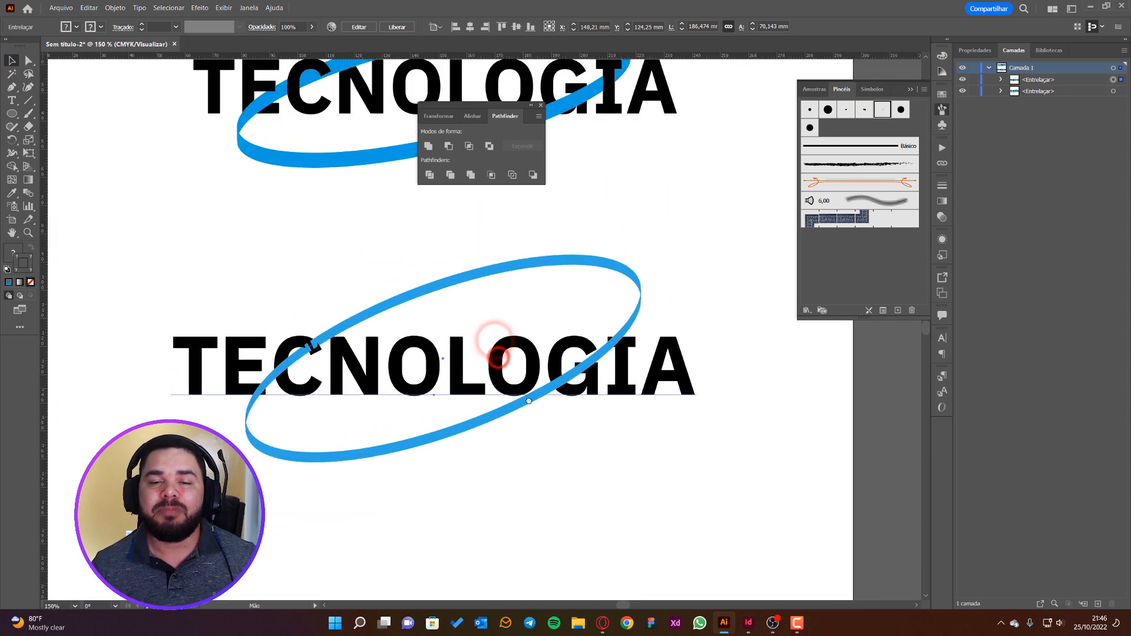
{"action": "left_click_drag", "start_coordinate": [501, 399], "coordinate": [562, 407]}
{"action": "left_click", "coordinate": [565, 406]}
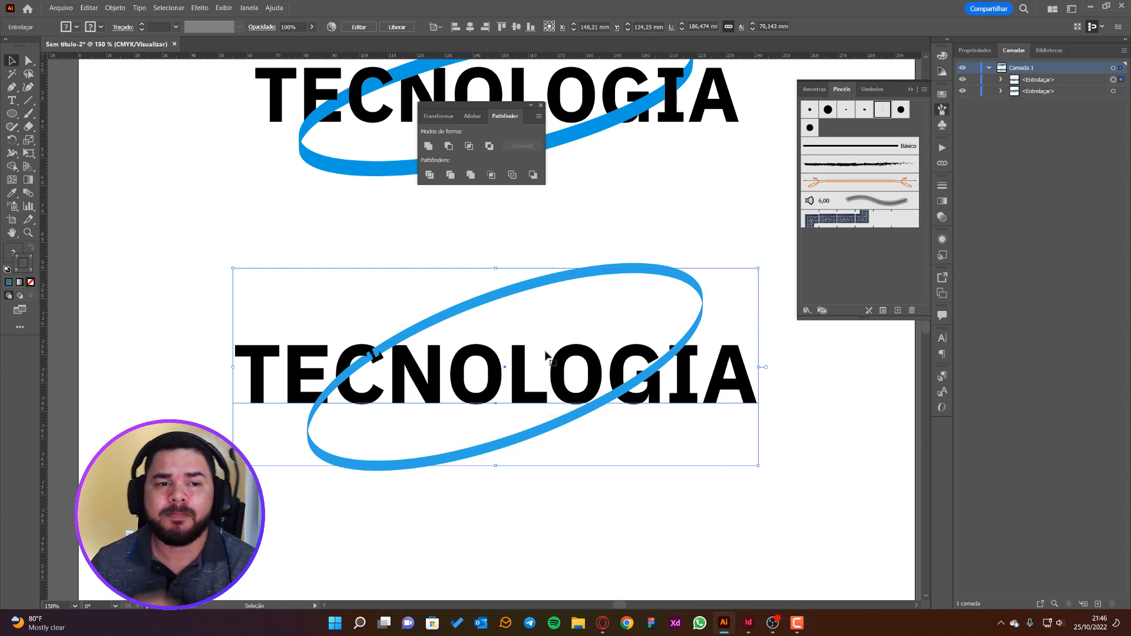
{"action": "left_click", "coordinate": [114, 8]}
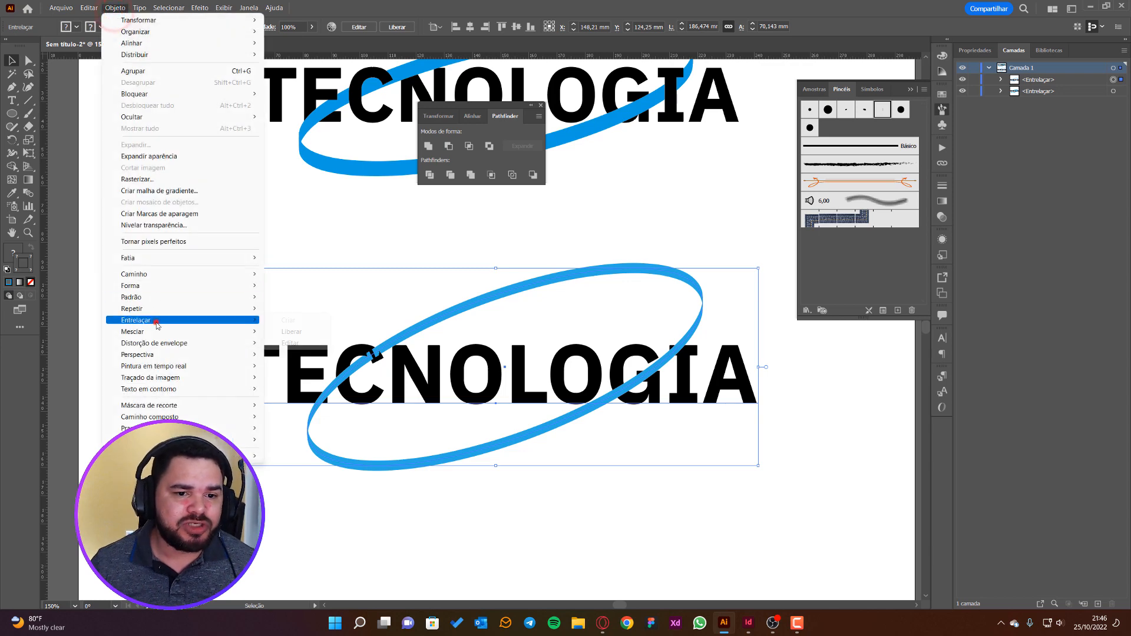
{"action": "mouse_move", "coordinate": [155, 320]}
{"action": "left_click", "coordinate": [292, 328]}
{"action": "left_click", "coordinate": [320, 258]}
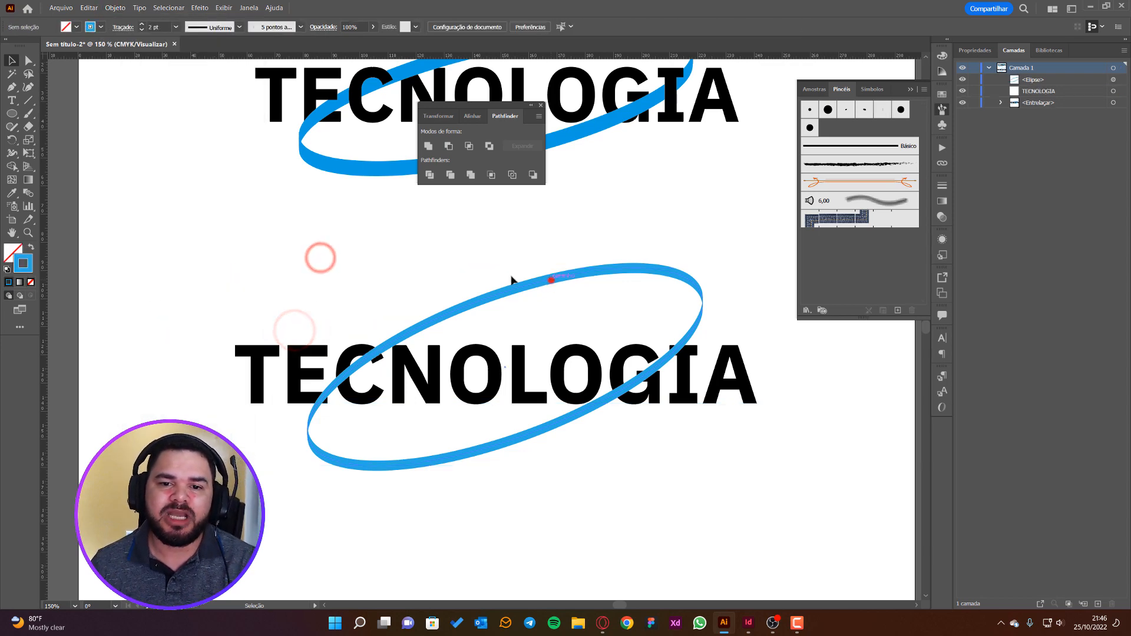
{"action": "left_click", "coordinate": [538, 277]}
{"action": "key", "text": "Delete"}
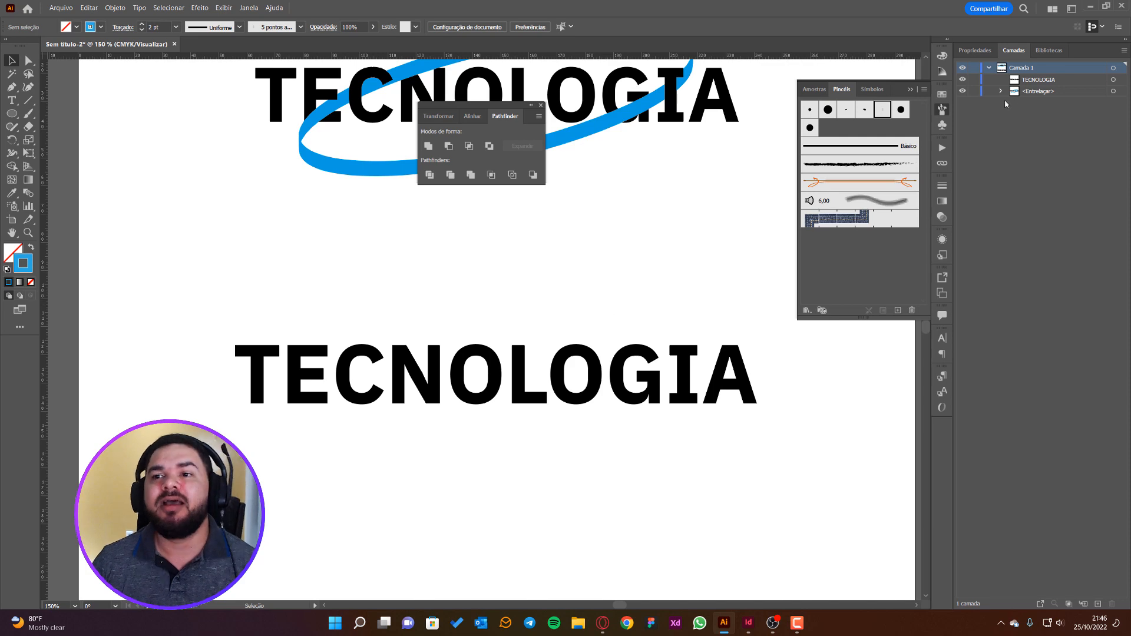
Open the Discover window beside the artwork and display its list of quick actions (Ações rápidas)
{"action": "left_click", "coordinate": [1024, 10]}
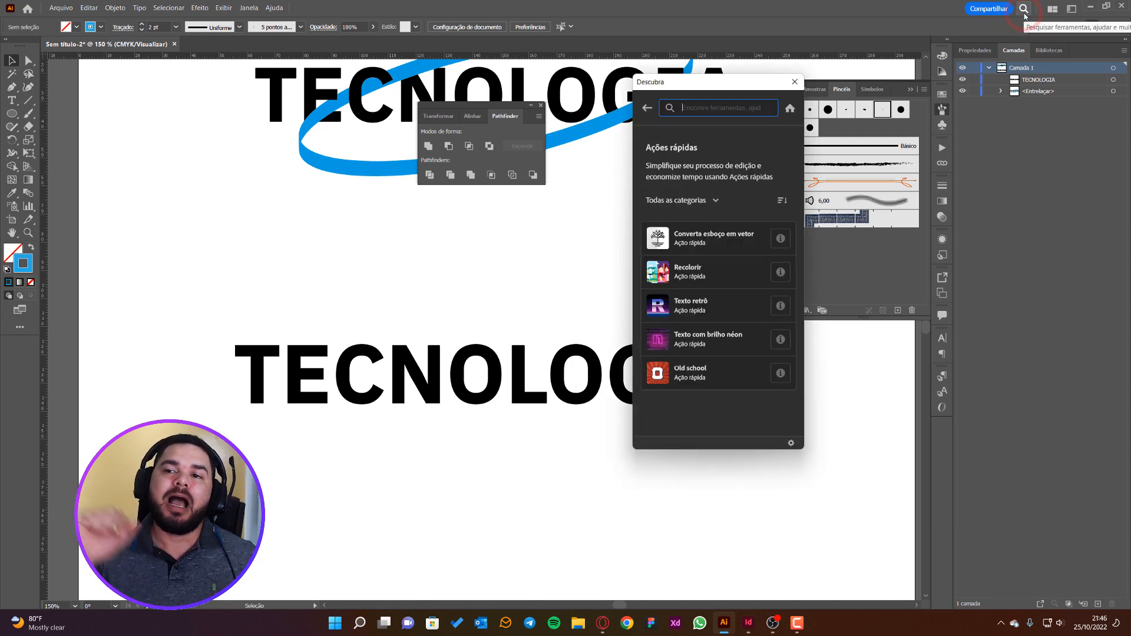
{"action": "left_click_drag", "start_coordinate": [720, 88], "coordinate": [748, 90]}
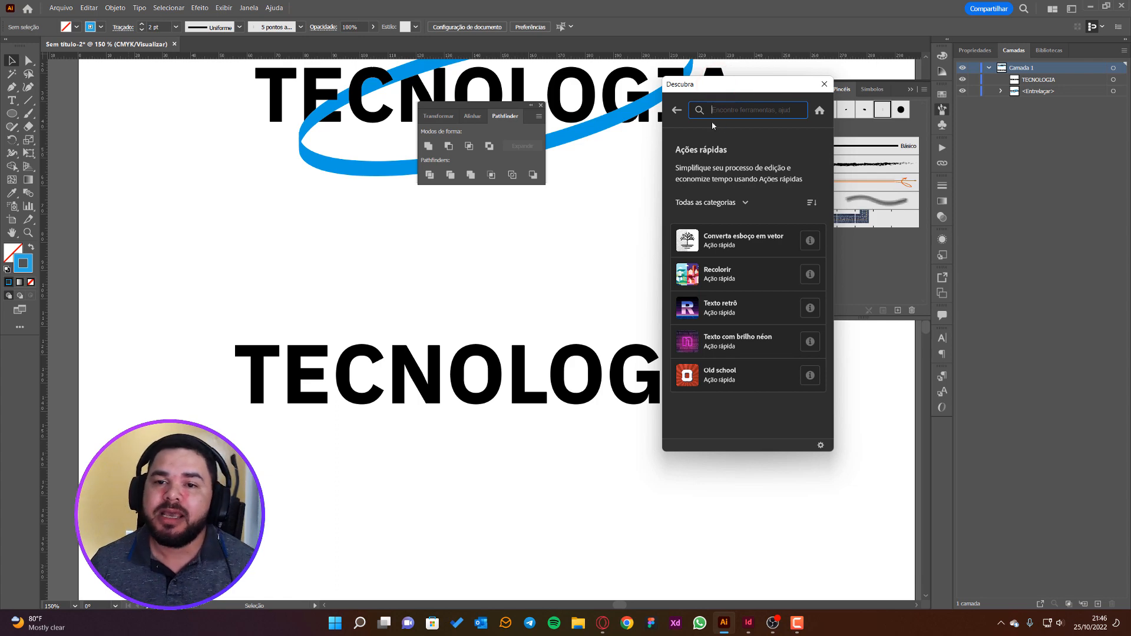
{"action": "left_click", "coordinate": [677, 110]}
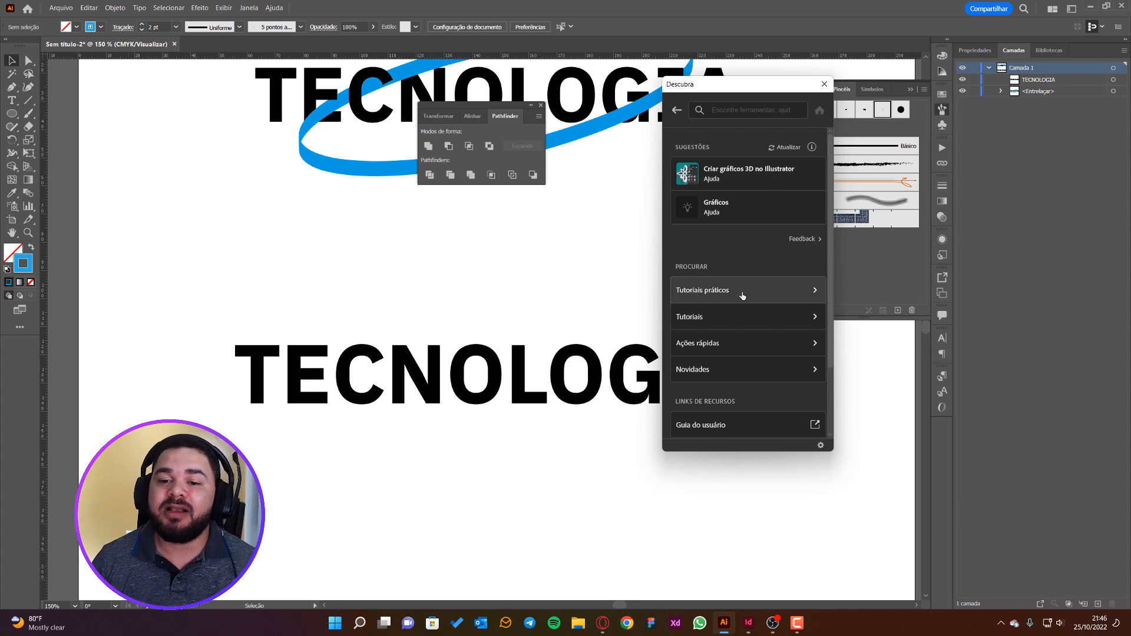
{"action": "scroll", "coordinate": [742, 296], "scroll_direction": "down", "scroll_amount": 2}
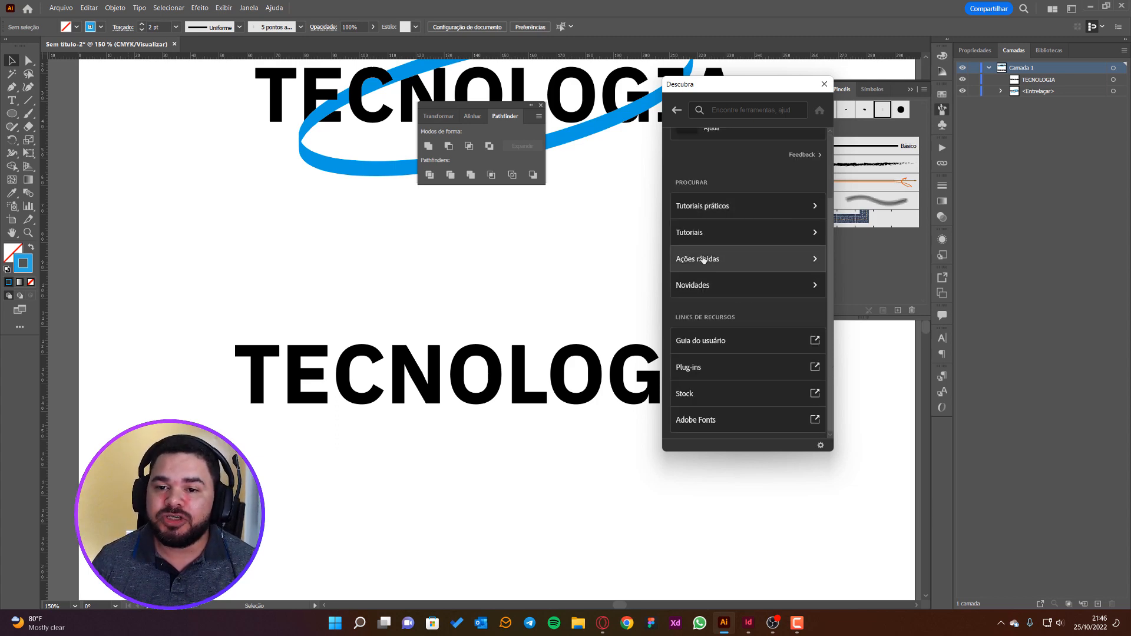
{"action": "left_click", "coordinate": [740, 259]}
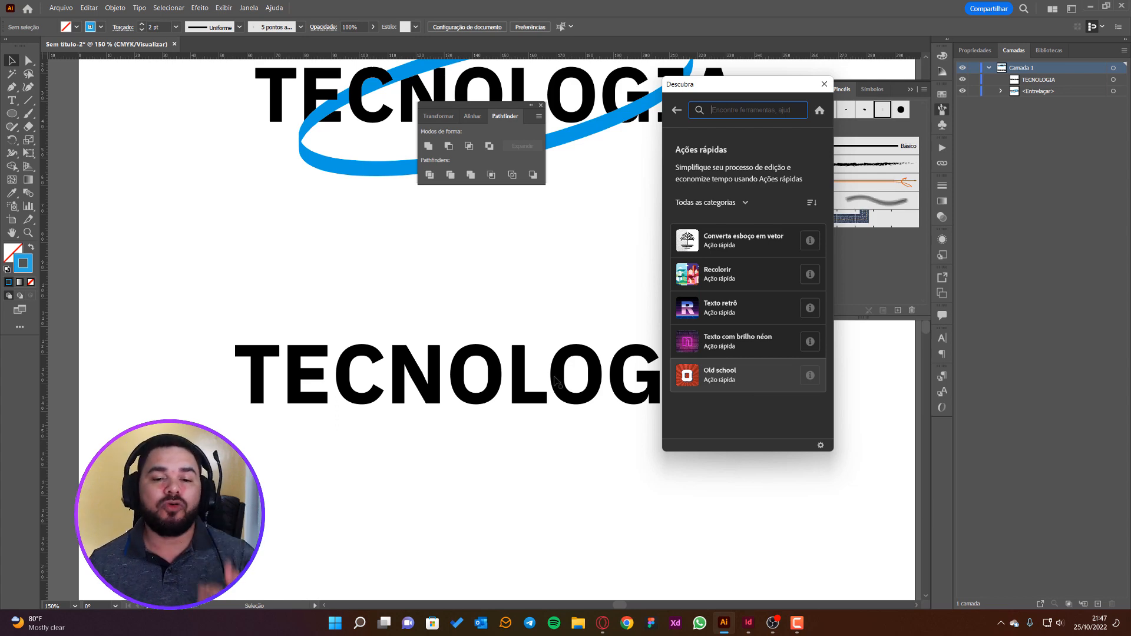
Apply the Texto retrô quick action to the lower TECNOLOGIA text and revert it
{"action": "left_click", "coordinate": [522, 372]}
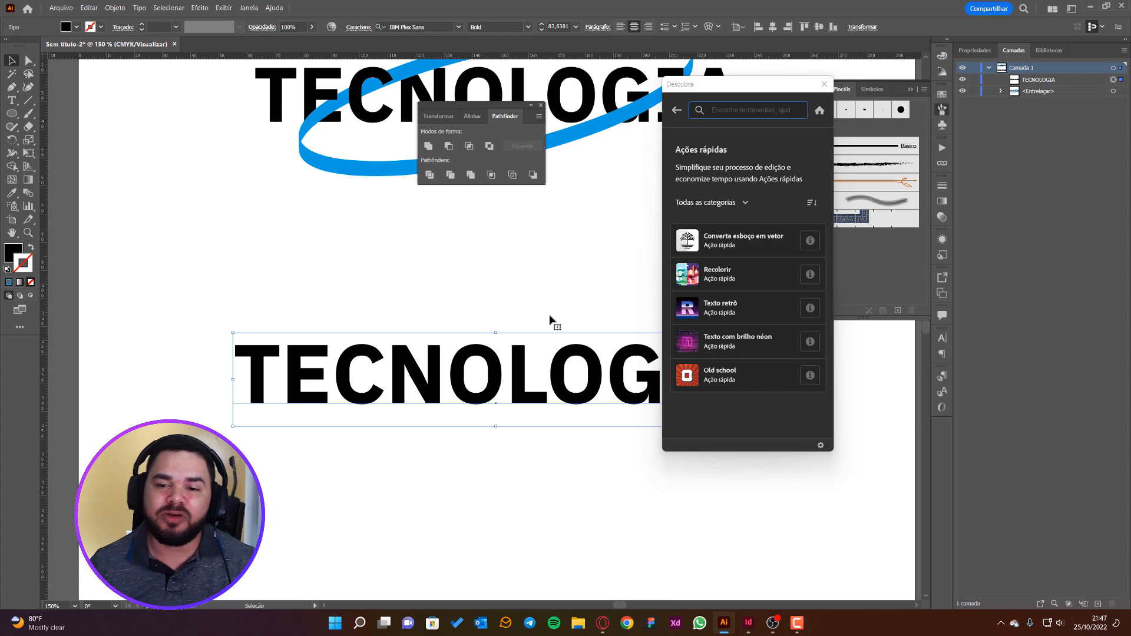
{"action": "left_click", "coordinate": [743, 312]}
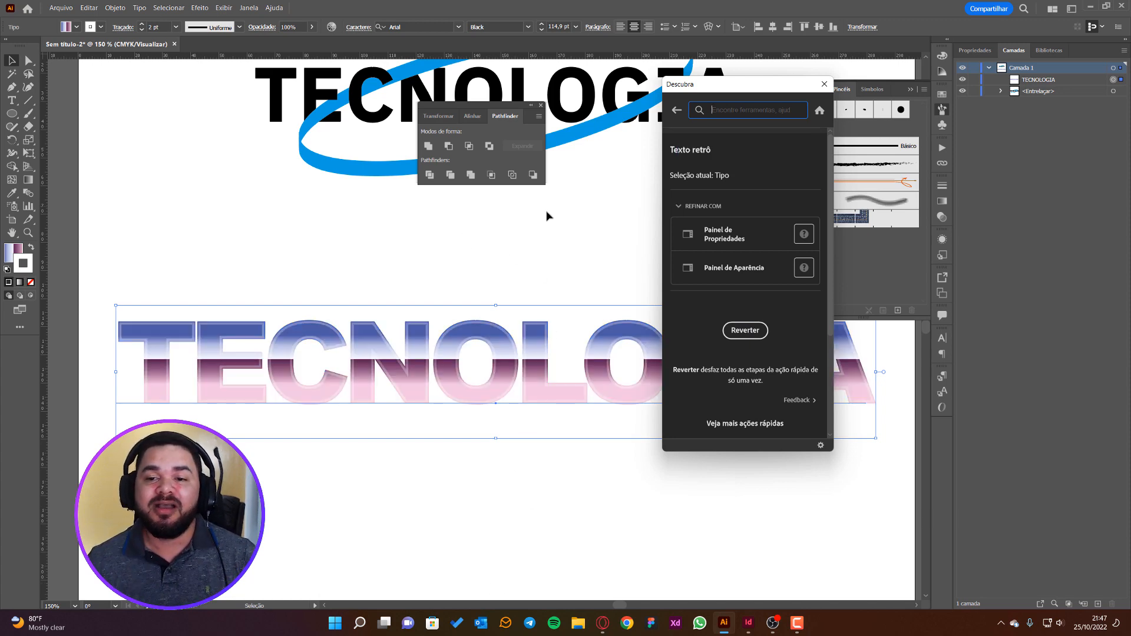
{"action": "left_click", "coordinate": [745, 331]}
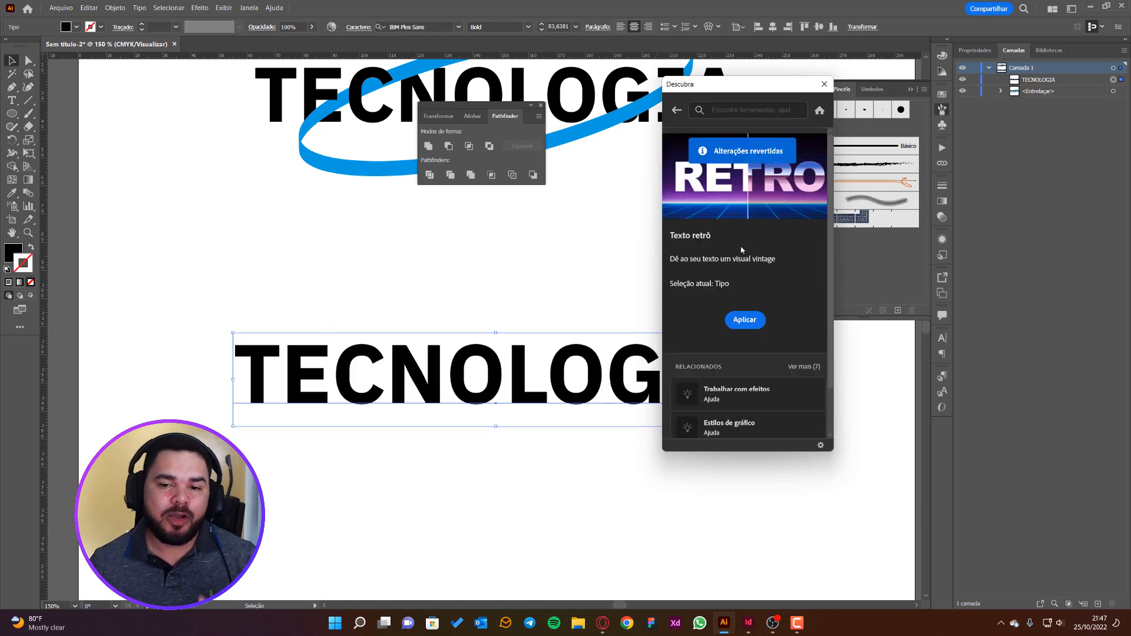
Apply the Texto com brilho néon quick action to the selected TECNOLOGIA text and reposition the Discover window
{"action": "left_click", "coordinate": [677, 110]}
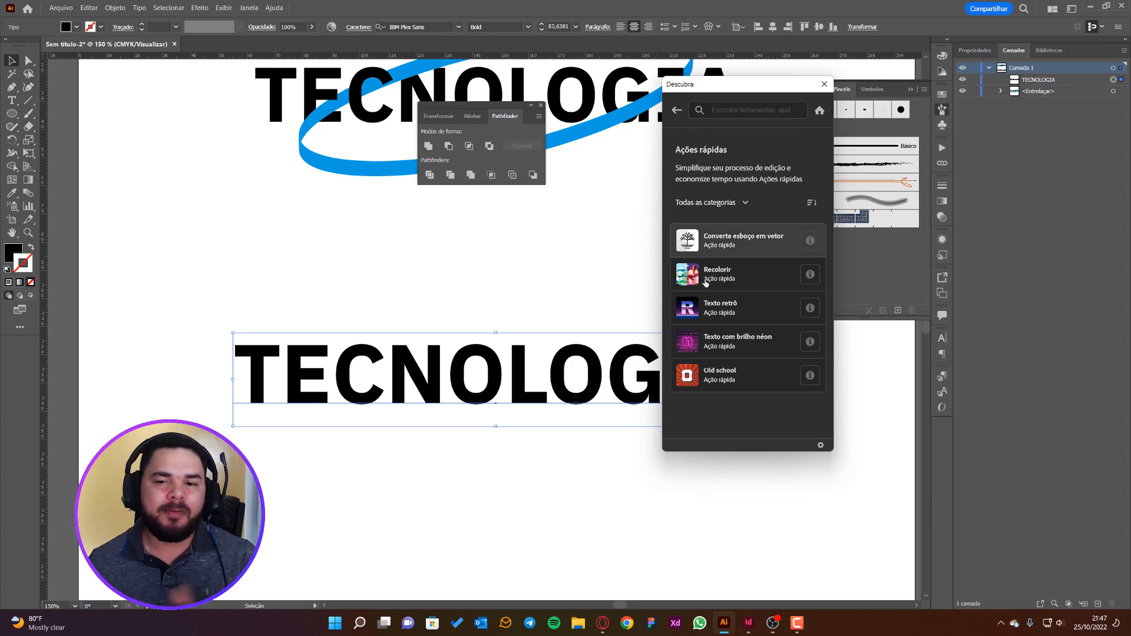
{"action": "left_click", "coordinate": [740, 346]}
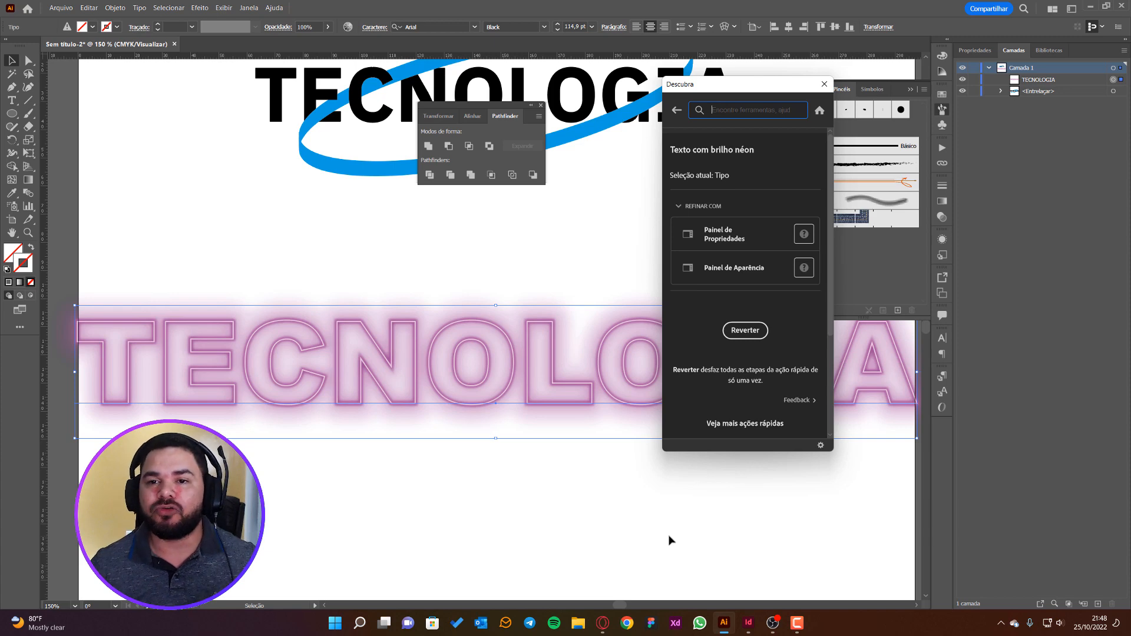
{"action": "left_click_drag", "start_coordinate": [783, 86], "coordinate": [716, 87]}
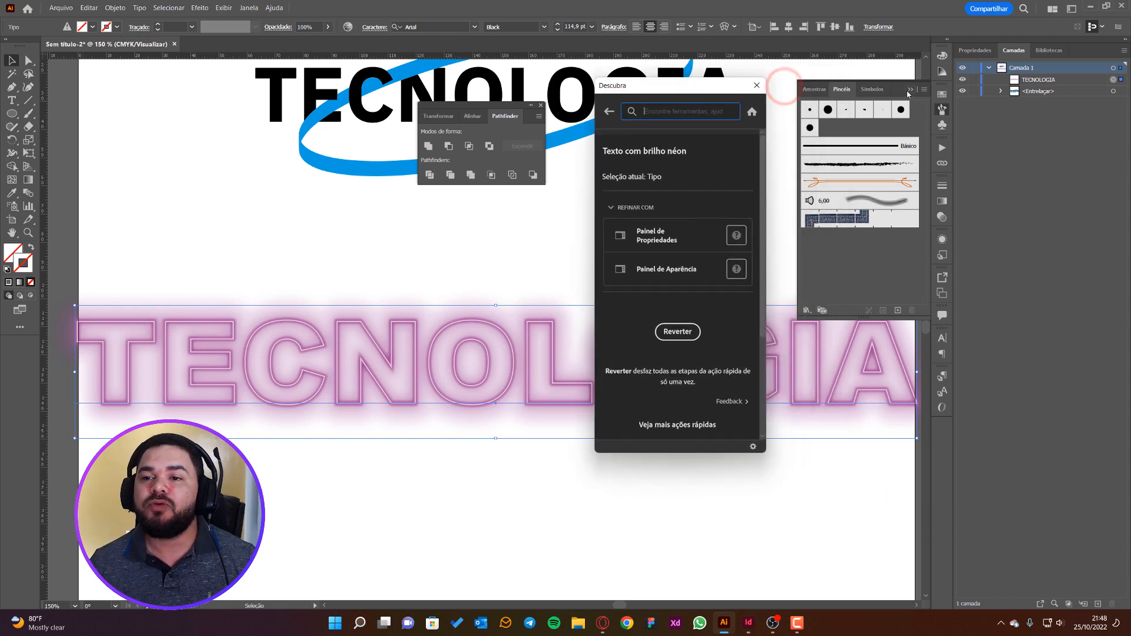
Examine the standard actions (Ações Padrão) list alongside the Discover window for comparison, then hide it together with the brushes
{"action": "left_click", "coordinate": [909, 91]}
{"action": "left_click", "coordinate": [942, 148]}
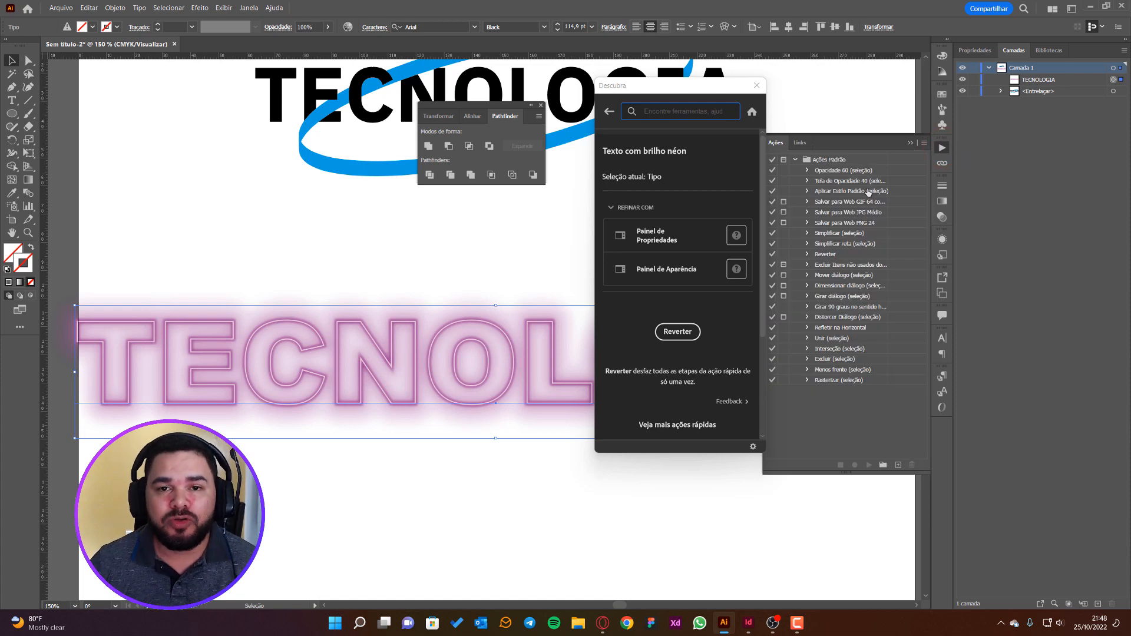
{"action": "left_click_drag", "start_coordinate": [699, 87], "coordinate": [677, 94]}
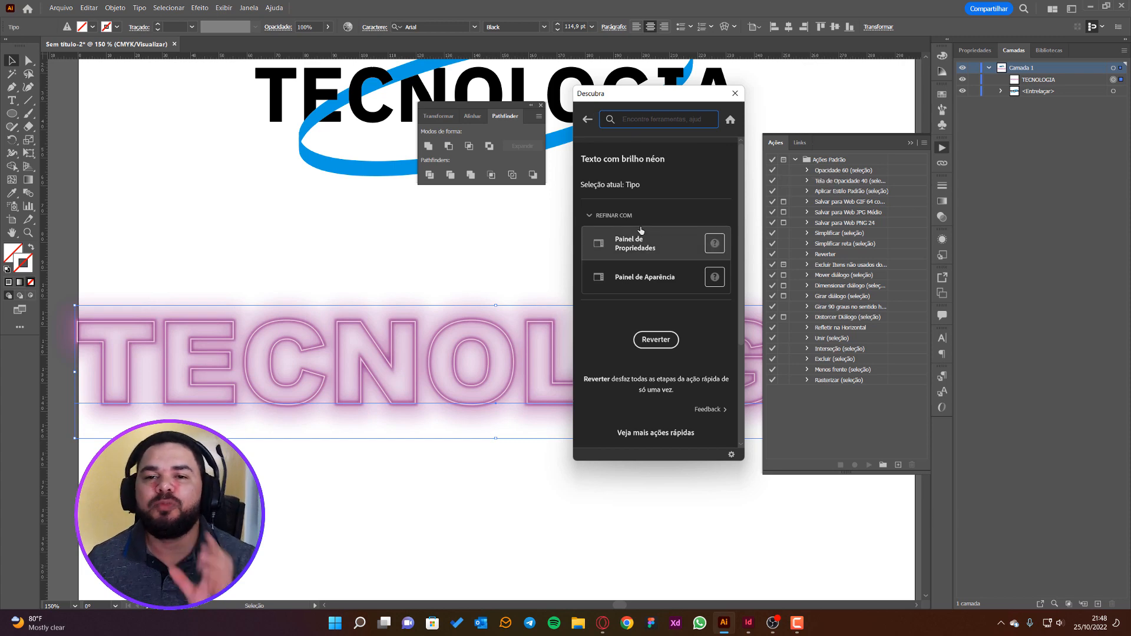
{"action": "mouse_move", "coordinate": [640, 230]}
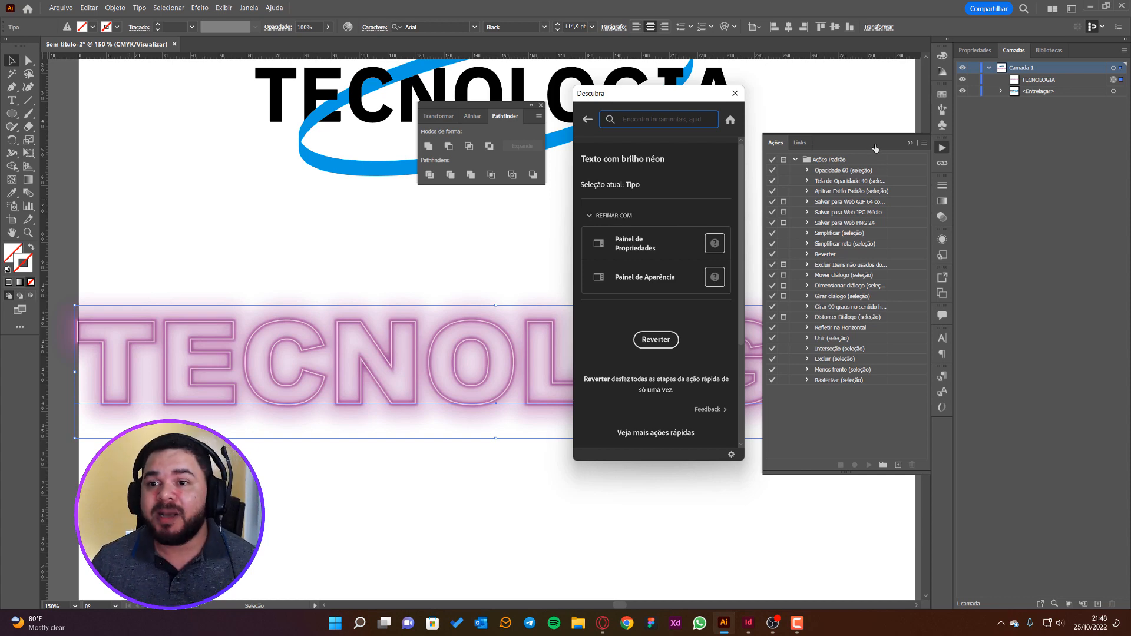
{"action": "left_click", "coordinate": [909, 143]}
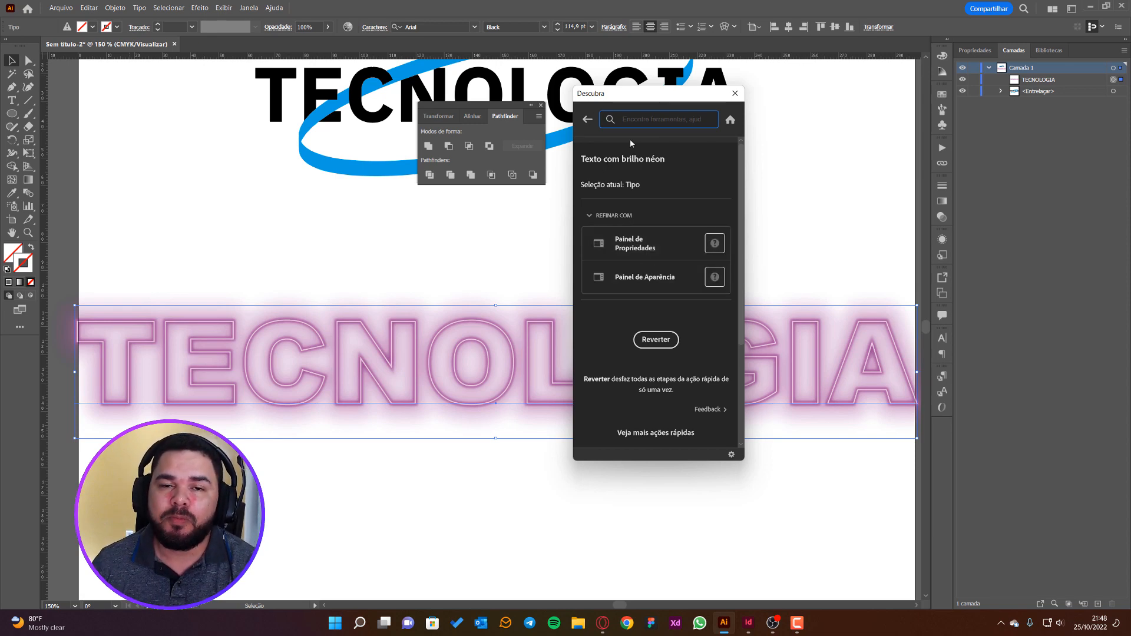
Display the neon text's Properties and Appearance and examine its strokes, outer glows and character-level attributes
{"action": "left_click", "coordinate": [650, 247]}
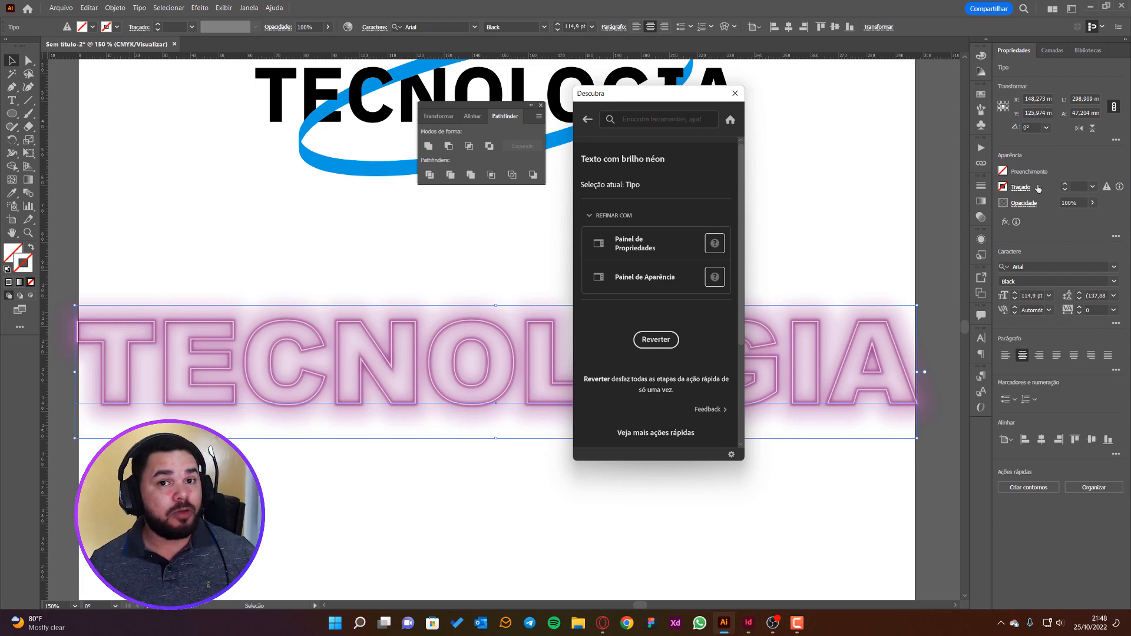
{"action": "left_click", "coordinate": [652, 282]}
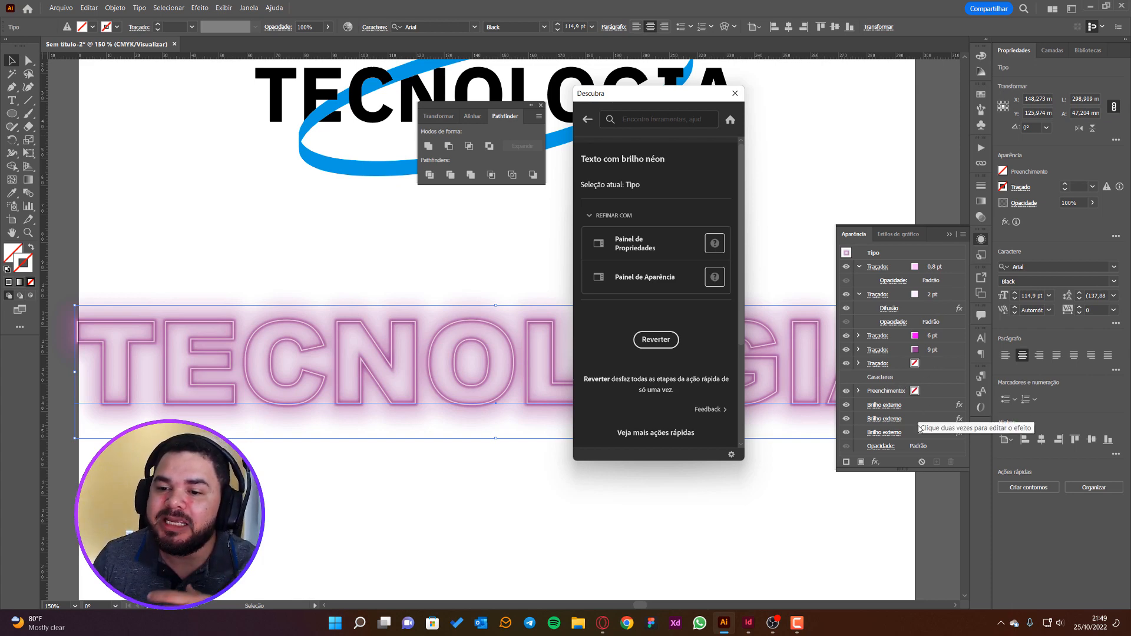
{"action": "left_click_drag", "start_coordinate": [910, 471], "coordinate": [906, 500]}
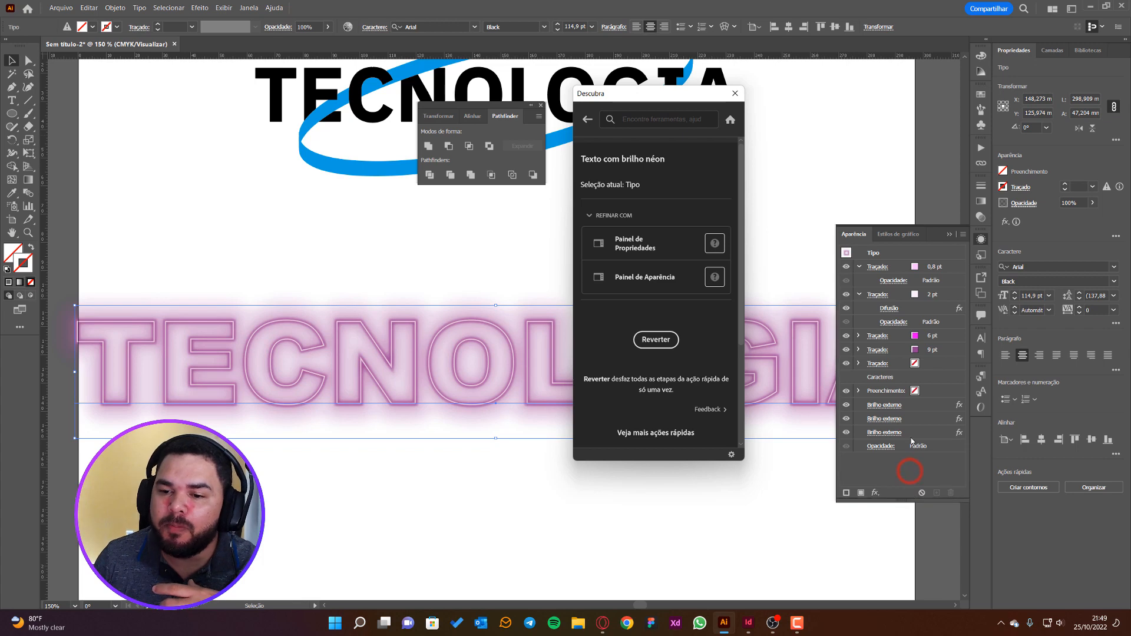
{"action": "double_click", "coordinate": [894, 378]}
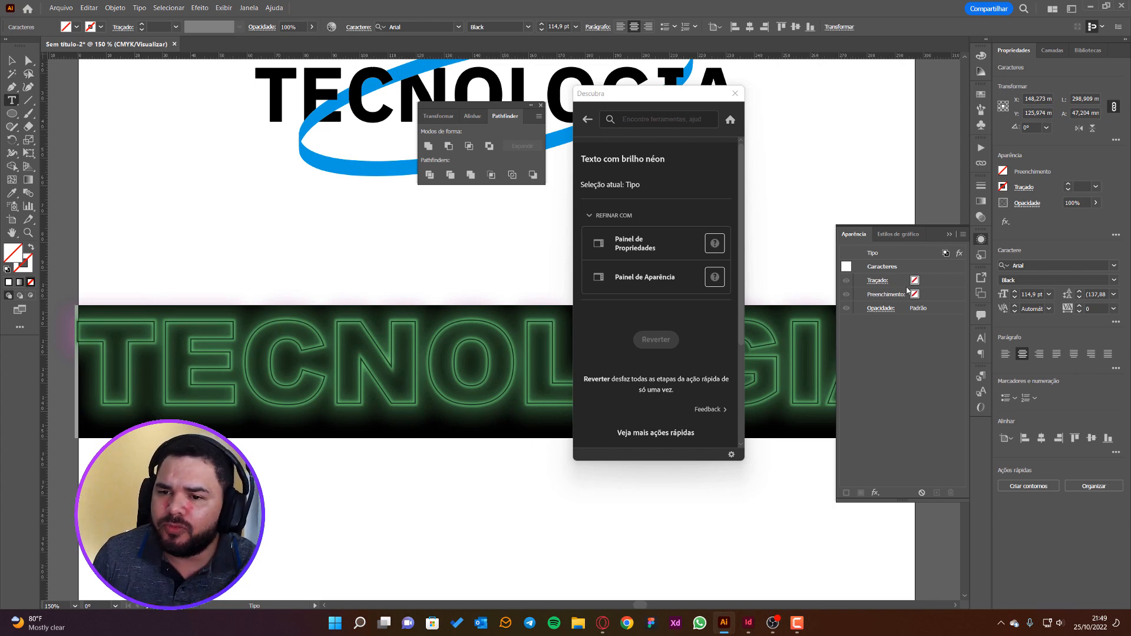
{"action": "left_click", "coordinate": [873, 253]}
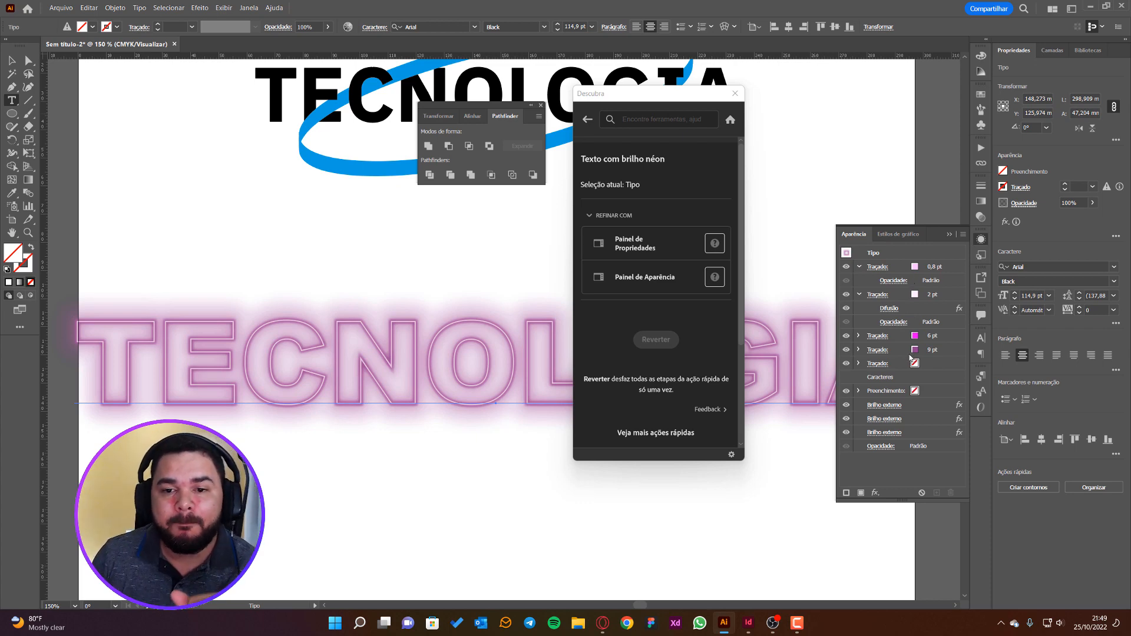
Enter and leave character editing of the neon TECNOLOGIA text, reselect it, and undo the neon glow quick action
{"action": "double_click", "coordinate": [471, 358]}
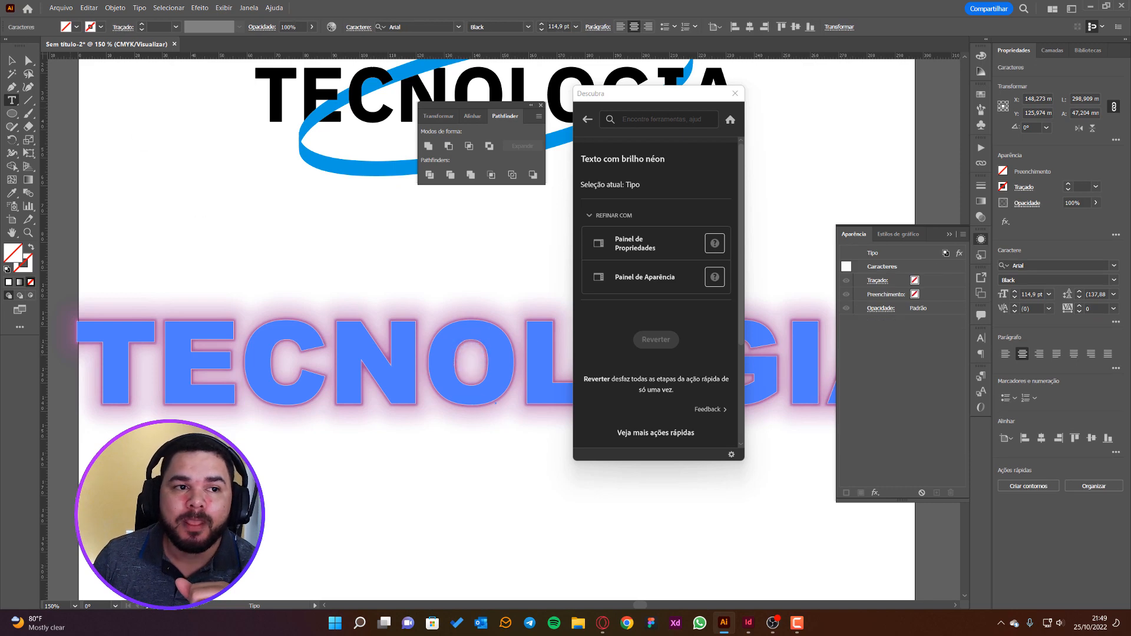
{"action": "key", "text": "Escape"}
{"action": "left_click", "coordinate": [468, 363]}
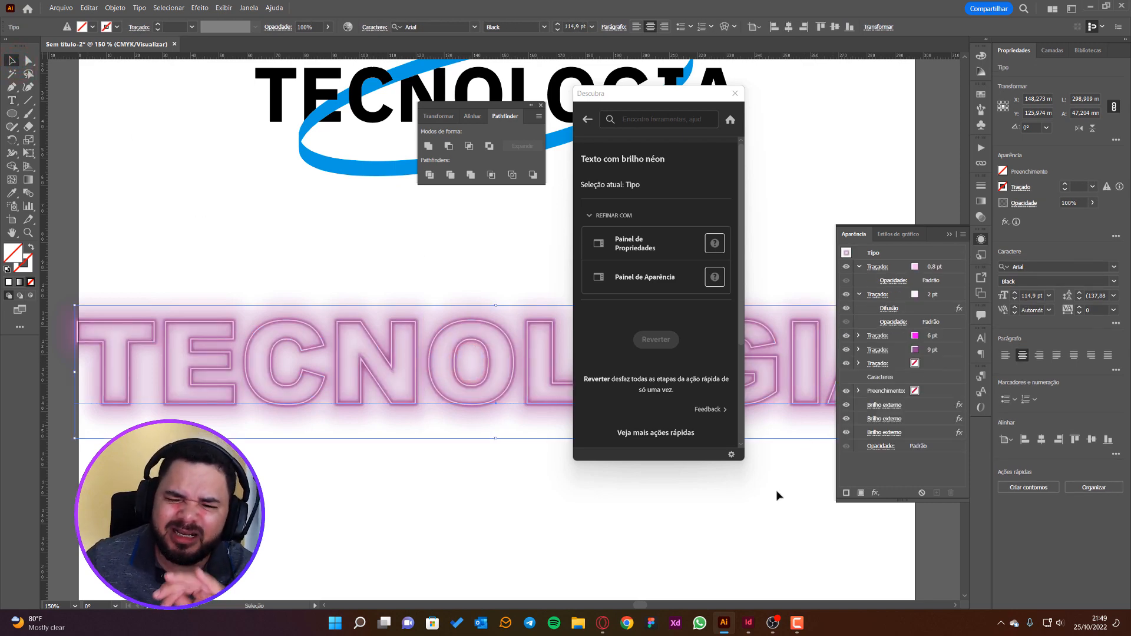
{"action": "left_click", "coordinate": [725, 522]}
{"action": "left_click", "coordinate": [514, 369]}
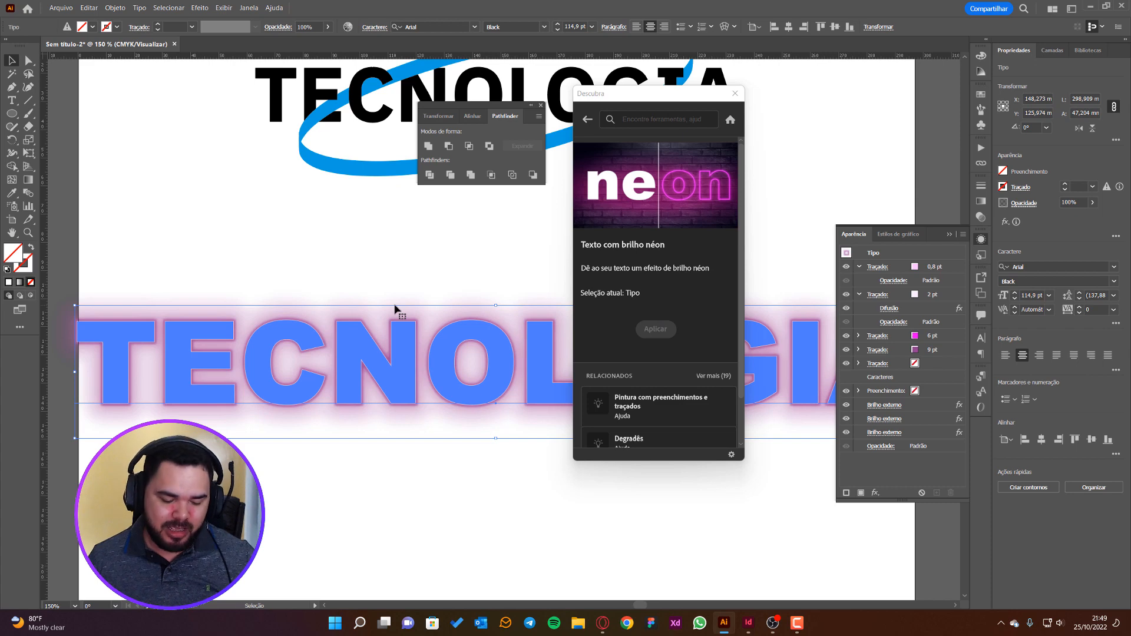
{"action": "left_click", "coordinate": [470, 496]}
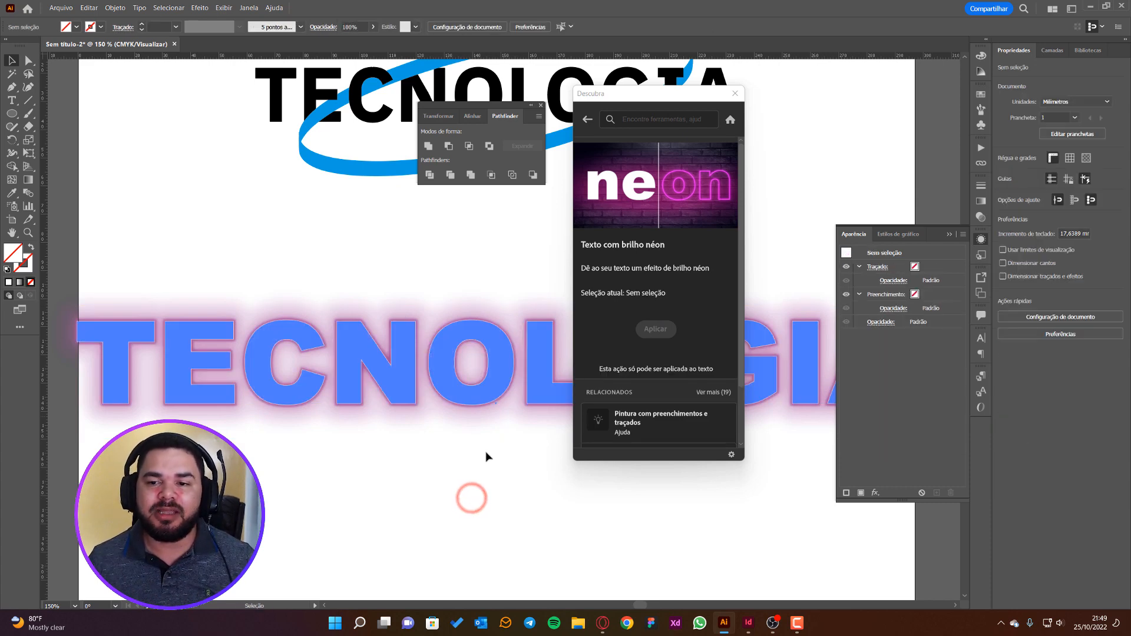
{"action": "left_click", "coordinate": [480, 361]}
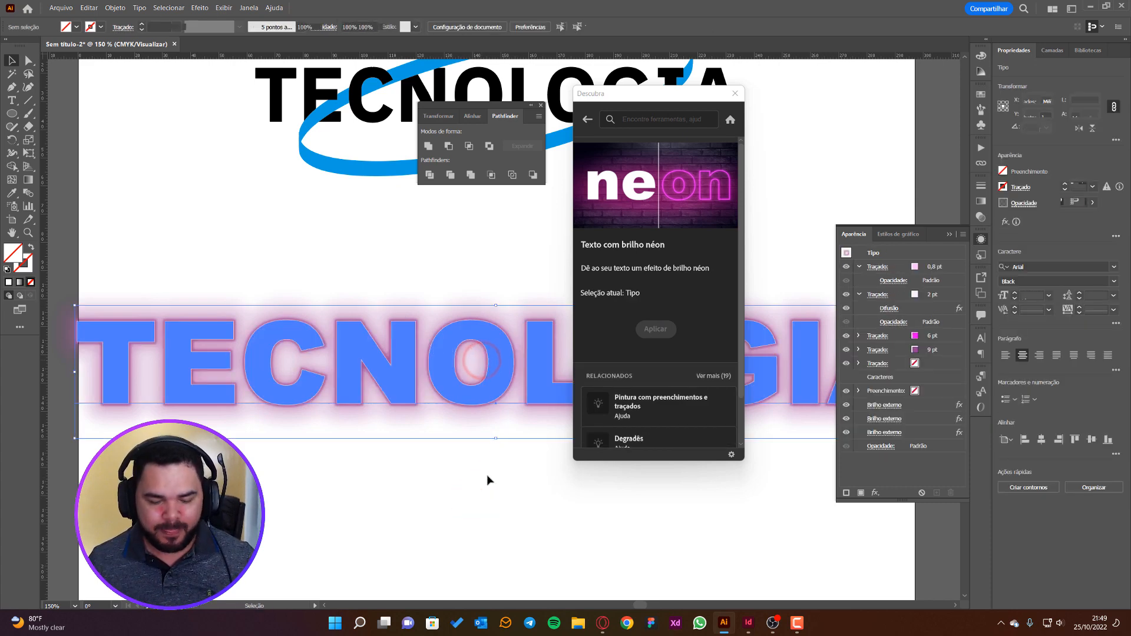
{"action": "key", "text": "ctrl+z"}
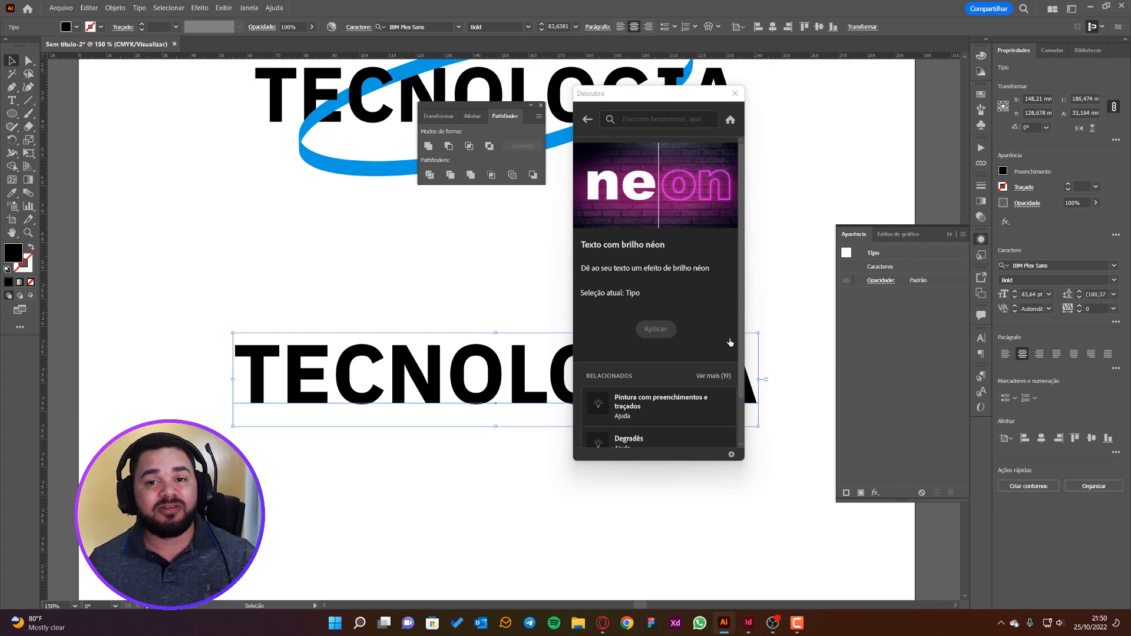
Apply the Old school quick action to the lower TECNOLOGIA text and deselect it
{"action": "left_click", "coordinate": [585, 120]}
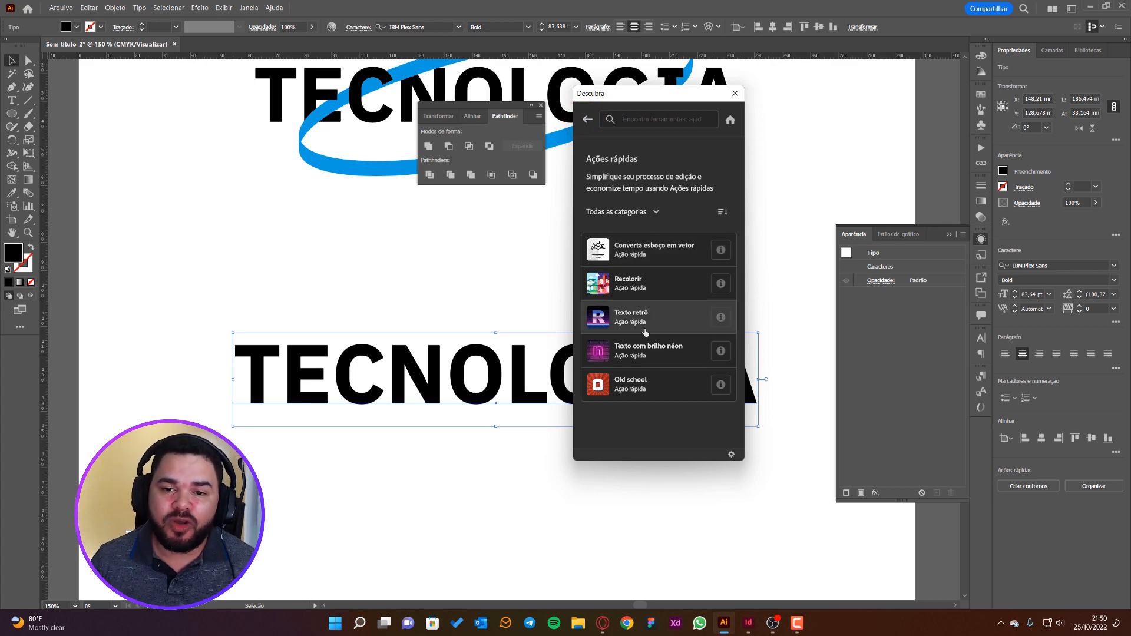
{"action": "left_click", "coordinate": [654, 394]}
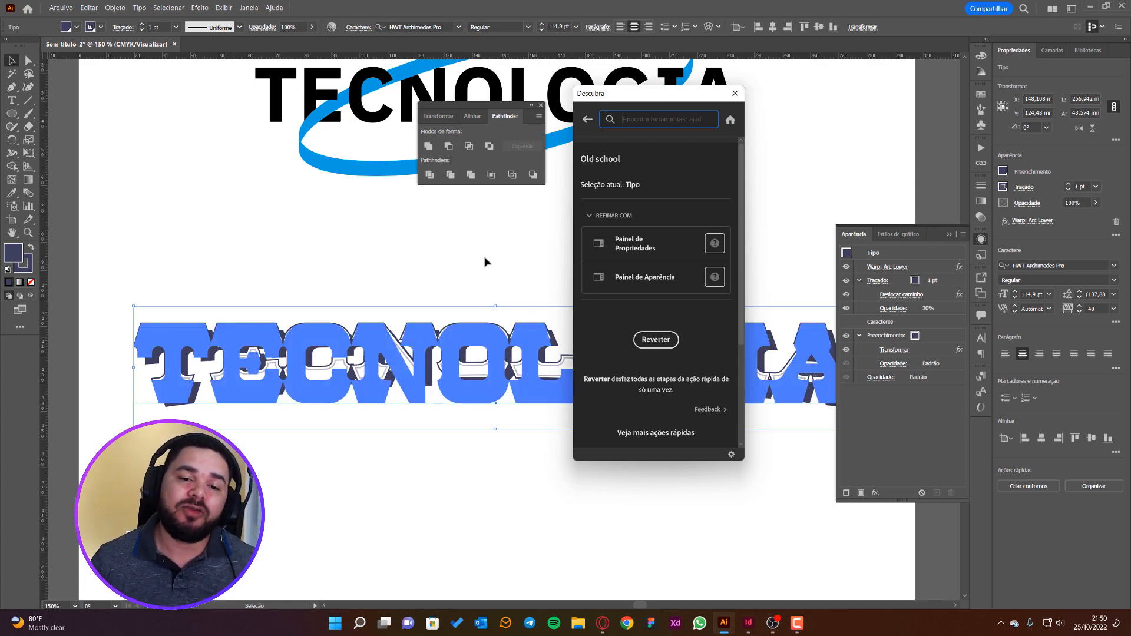
{"action": "left_click", "coordinate": [441, 231]}
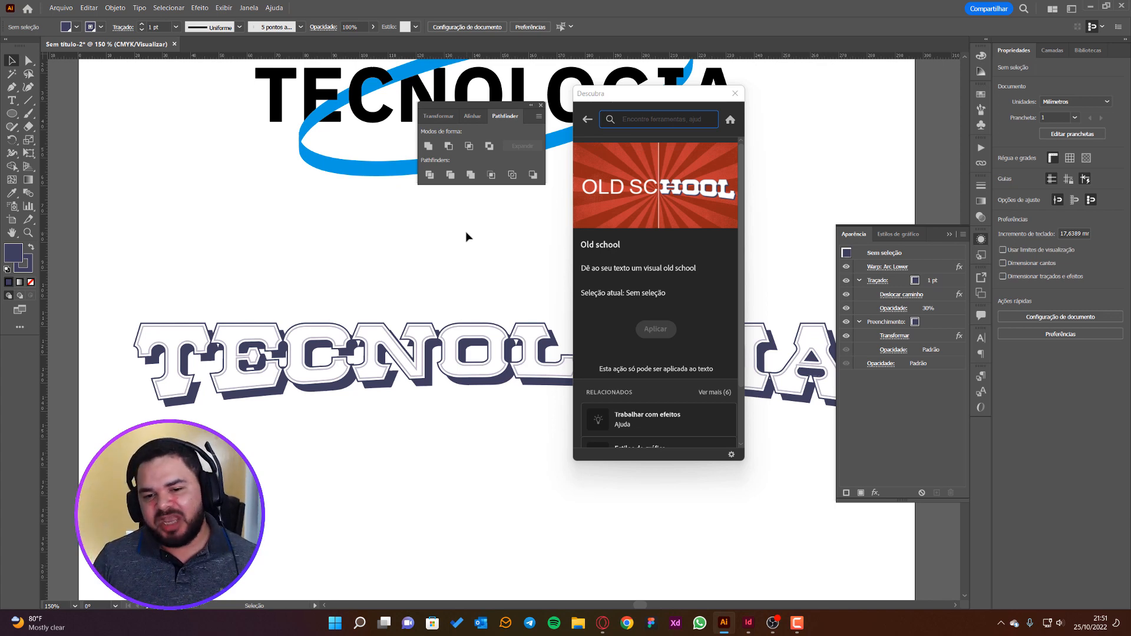
Switch to the Opera browser, review the Novidades no Illustrator page, and open and browse the detailed summary of its new features
{"action": "left_click", "coordinate": [602, 623]}
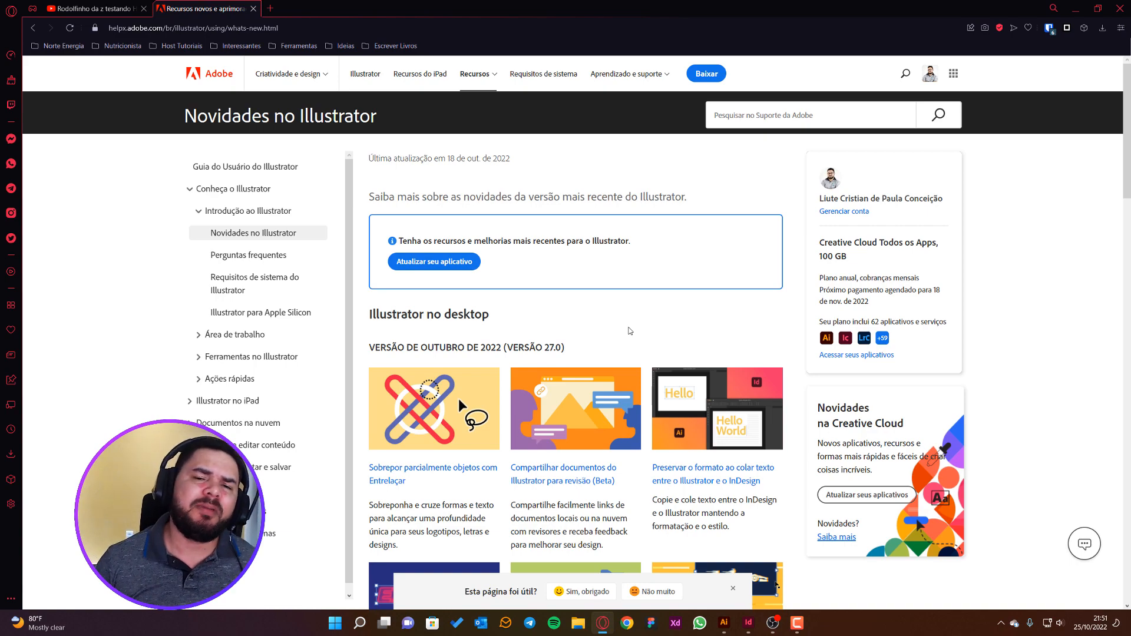
{"action": "scroll", "coordinate": [612, 348], "scroll_direction": "down", "scroll_amount": 7}
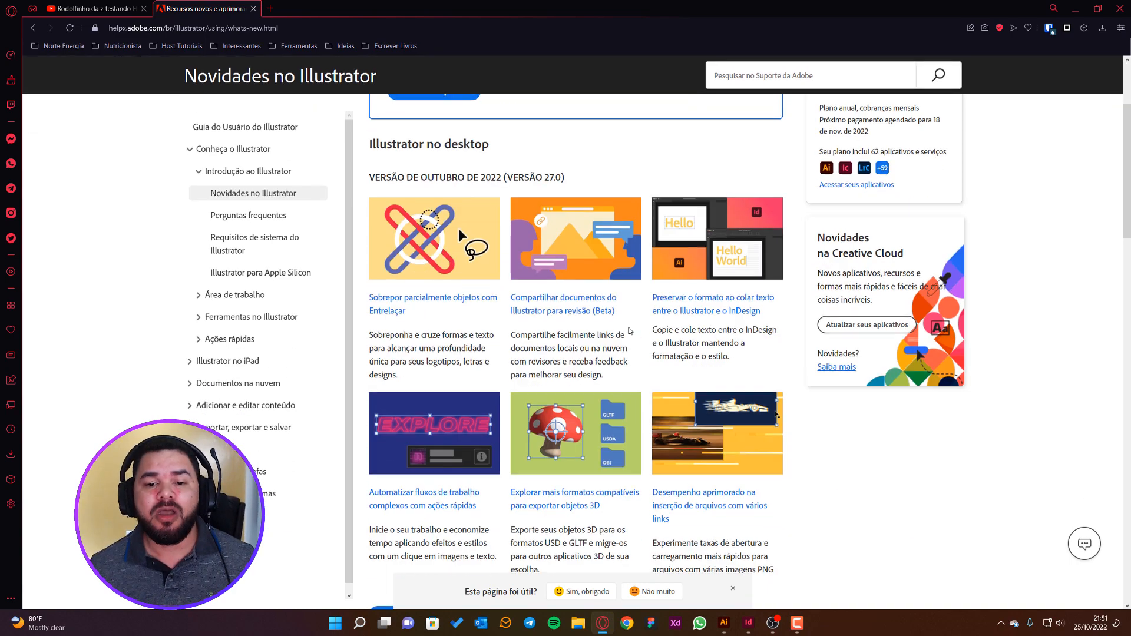
{"action": "scroll", "coordinate": [586, 372], "scroll_direction": "down", "scroll_amount": 4}
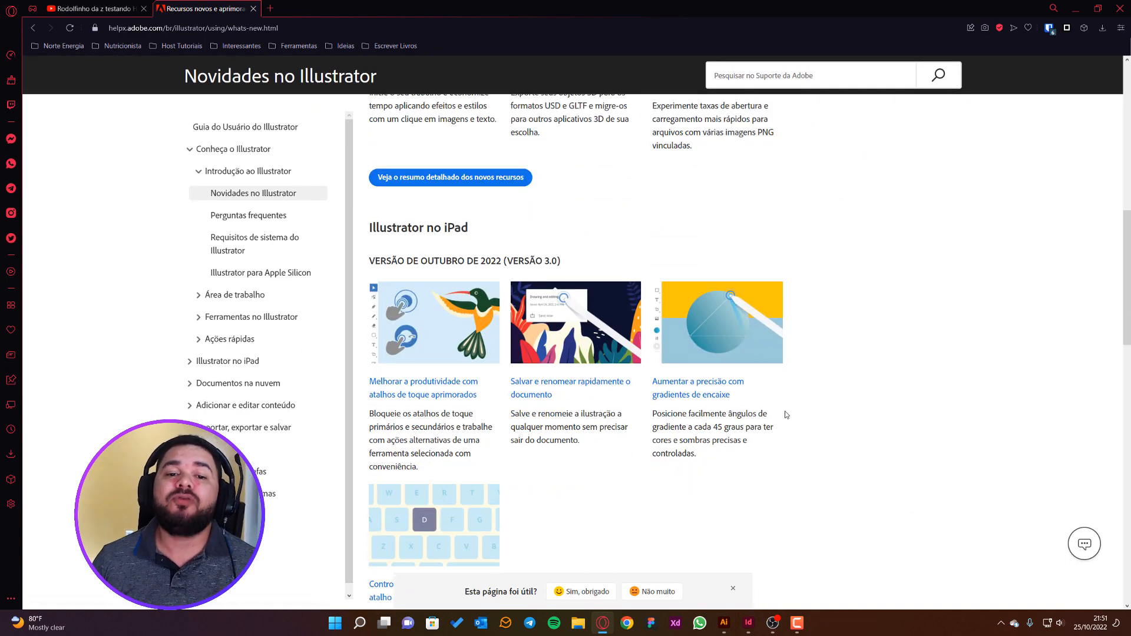
{"action": "scroll", "coordinate": [757, 377], "scroll_direction": "up", "scroll_amount": 4}
{"action": "scroll", "coordinate": [580, 276], "scroll_direction": "up", "scroll_amount": 1}
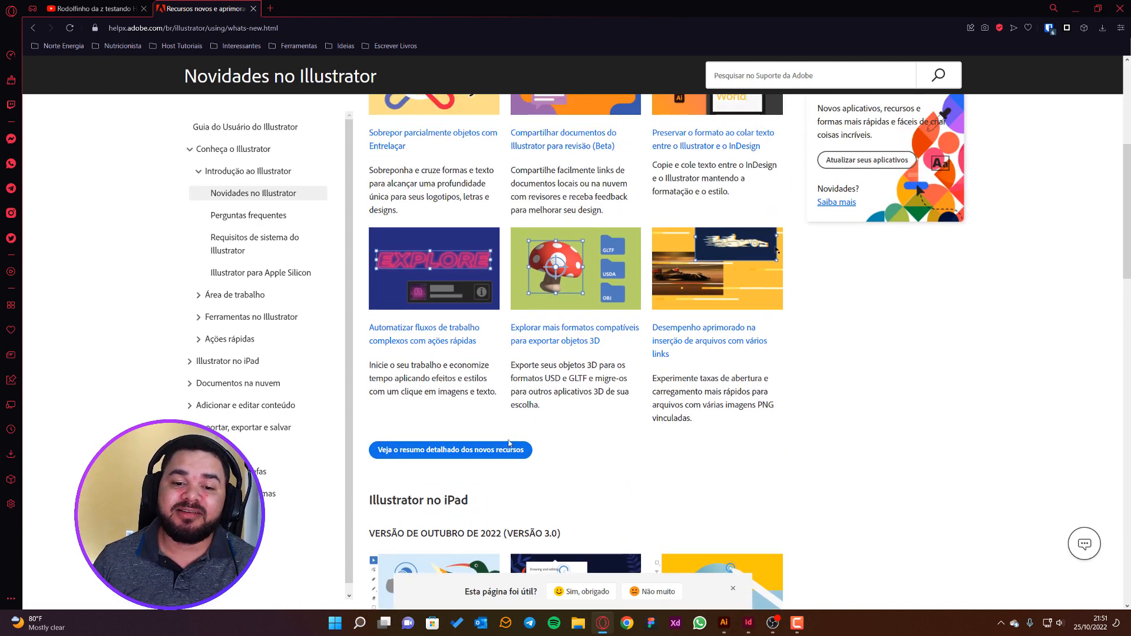
{"action": "left_click", "coordinate": [459, 457]}
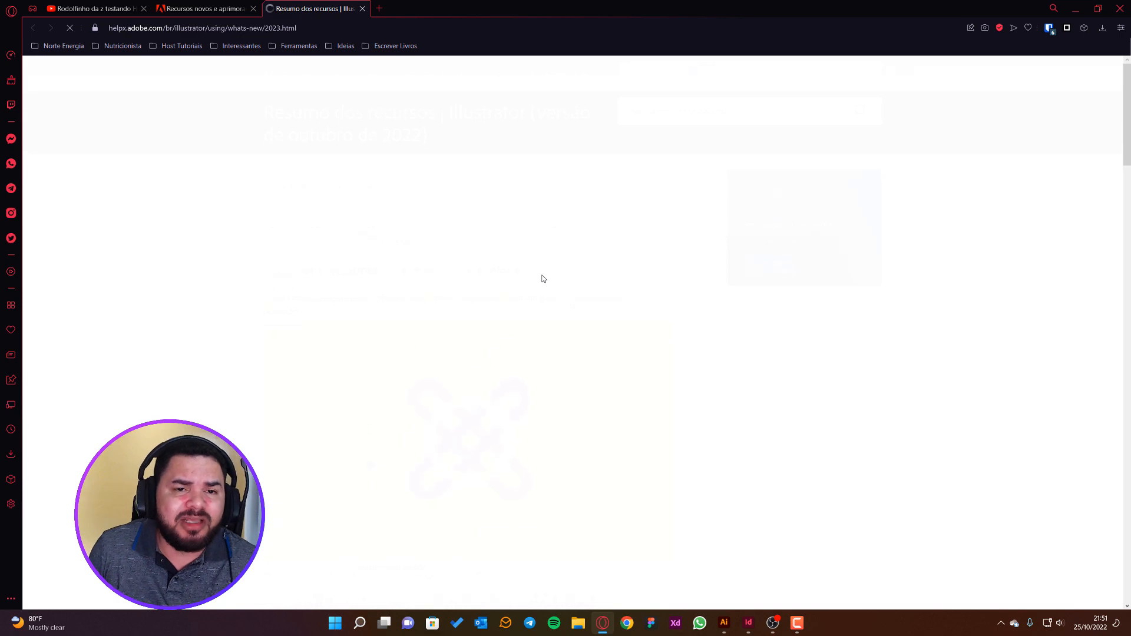
{"action": "scroll", "coordinate": [543, 278], "scroll_direction": "down", "scroll_amount": 8}
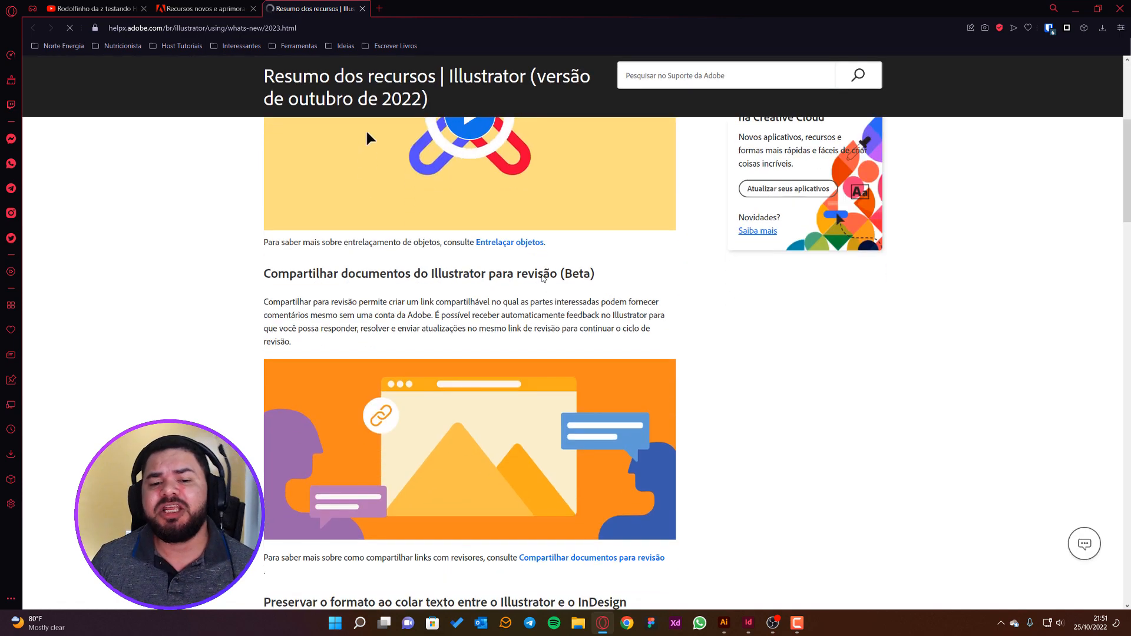
Browse the October 2022 feature summary, examining the sections on sharing for review, InDesign text pasting, quick actions, 3D export and linked files
{"action": "scroll", "coordinate": [619, 287], "scroll_direction": "down", "scroll_amount": 11}
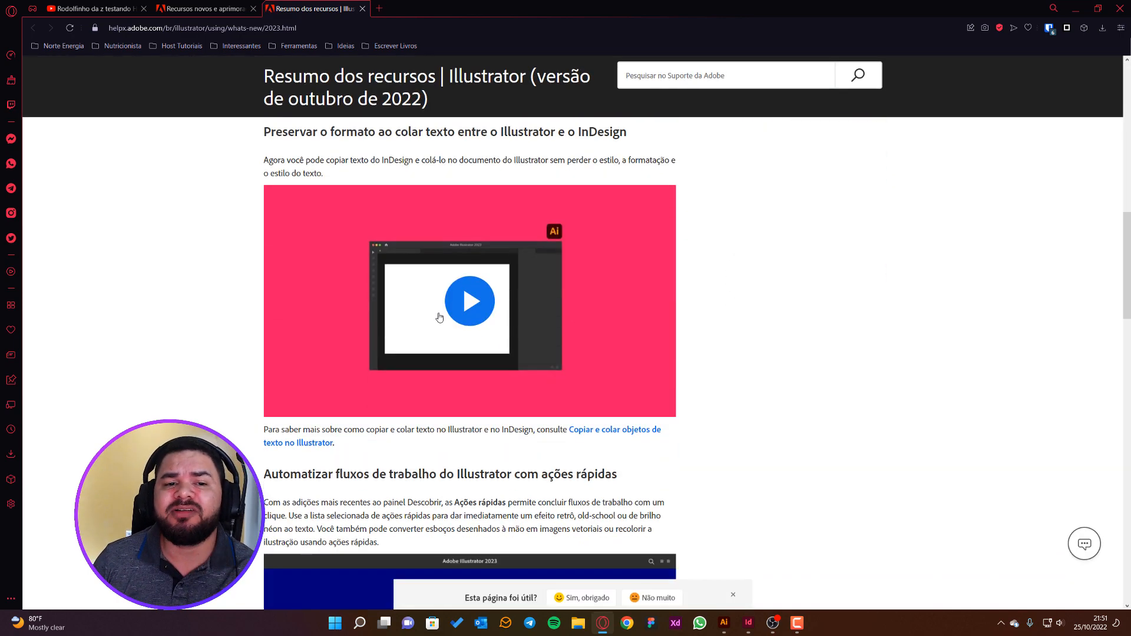
{"action": "scroll", "coordinate": [613, 375], "scroll_direction": "down", "scroll_amount": 7}
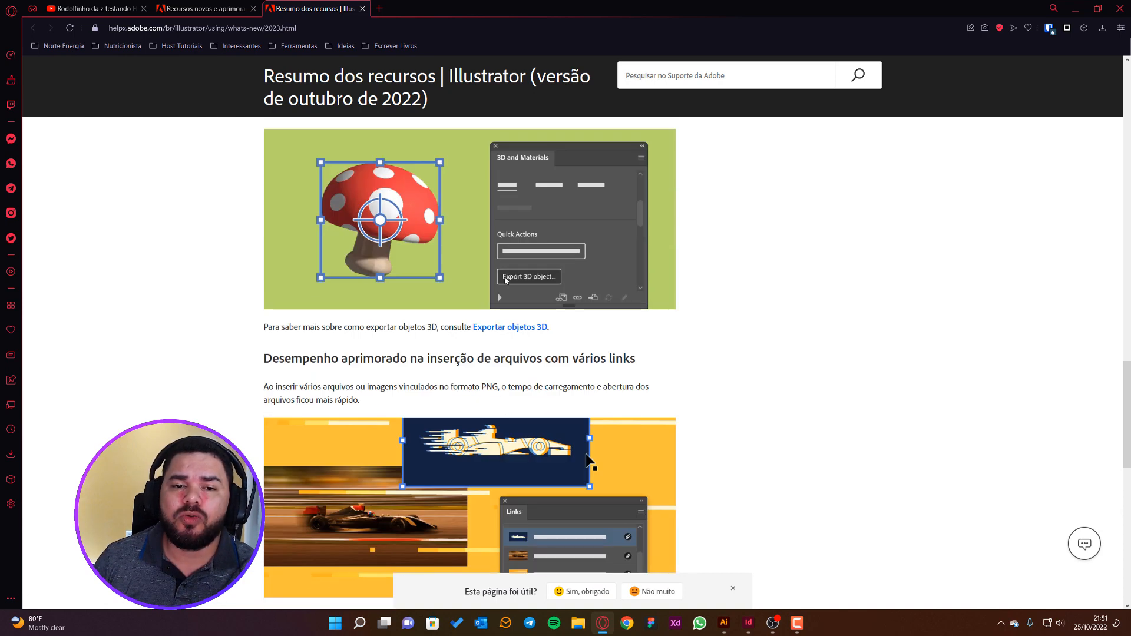
{"action": "scroll", "coordinate": [520, 291], "scroll_direction": "up", "scroll_amount": 2}
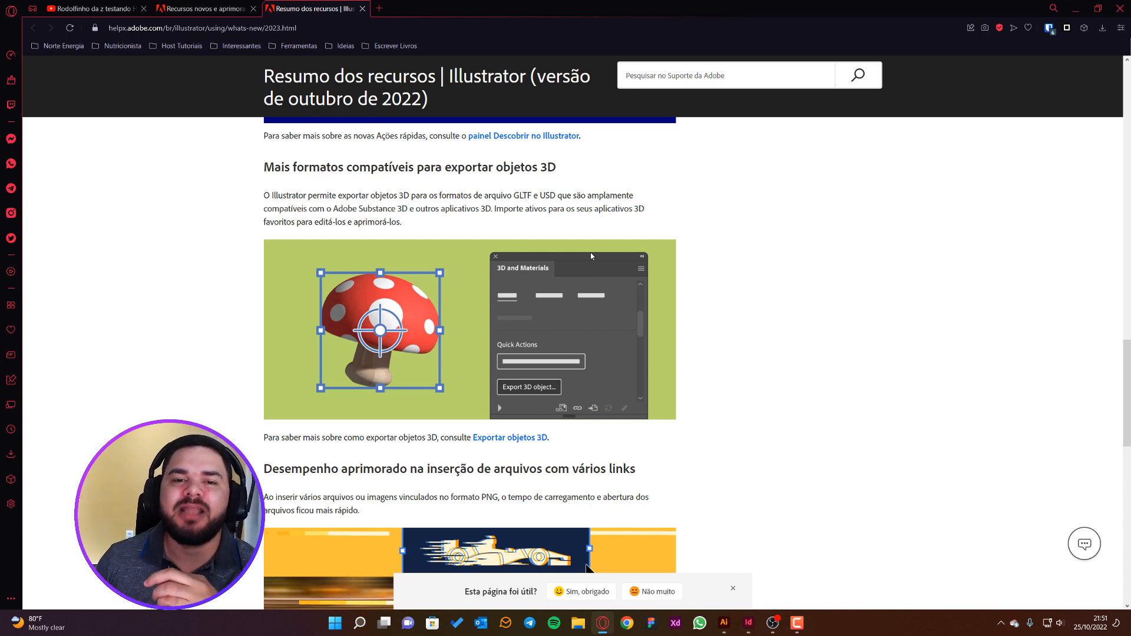
{"action": "scroll", "coordinate": [610, 295], "scroll_direction": "up", "scroll_amount": 15}
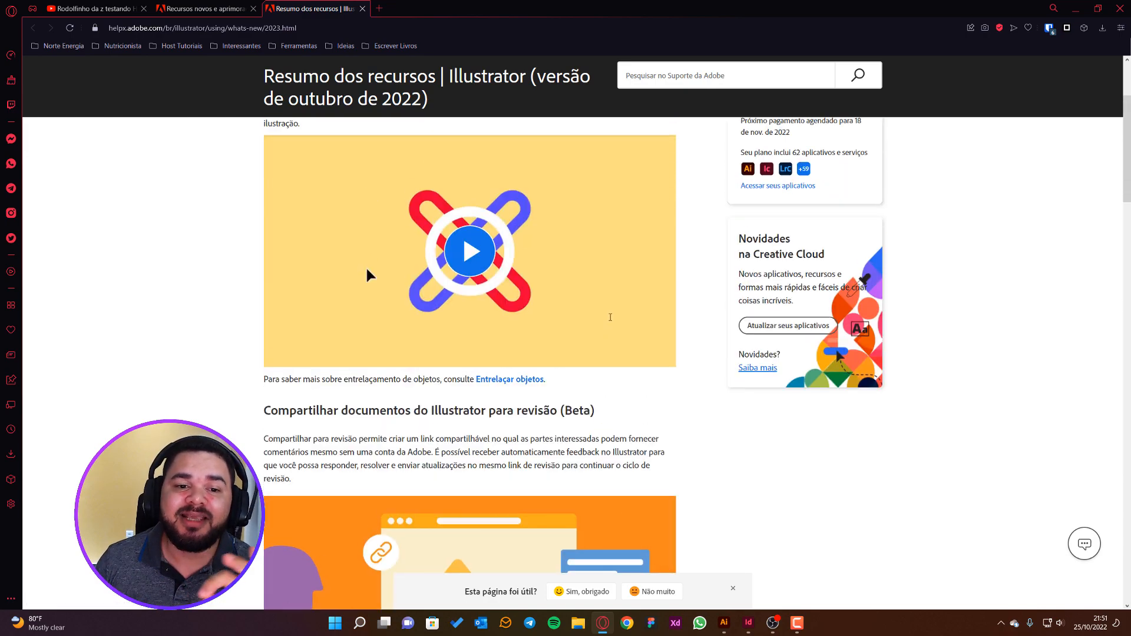
{"action": "scroll", "coordinate": [611, 318], "scroll_direction": "down", "scroll_amount": 5}
{"action": "scroll", "coordinate": [574, 291], "scroll_direction": "up", "scroll_amount": 2}
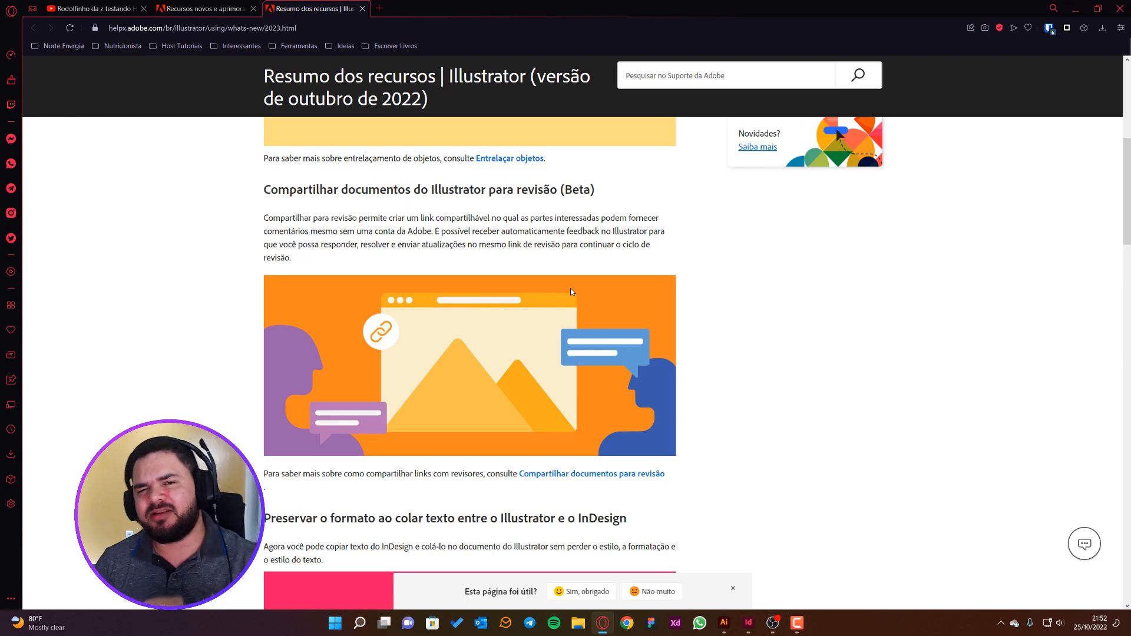
{"action": "scroll", "coordinate": [570, 291], "scroll_direction": "down", "scroll_amount": 5}
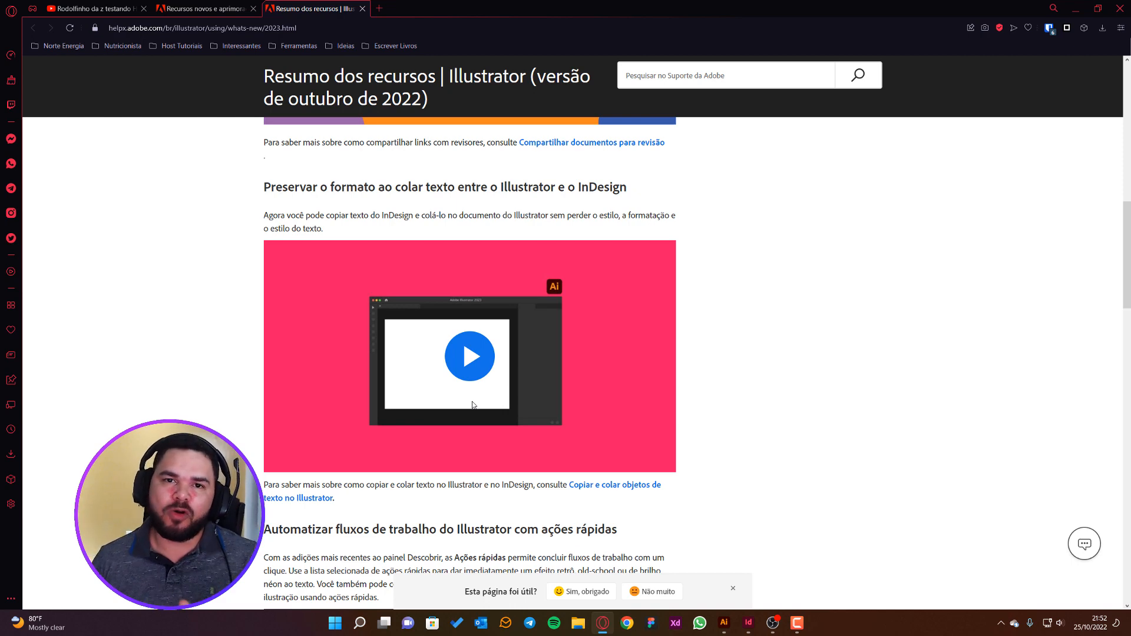
Switch to Illustrator and undo the Old school quick action on the lower TECNOLOGIA text
{"action": "left_click", "coordinate": [724, 622]}
{"action": "left_click", "coordinate": [435, 260]}
{"action": "key", "text": "ctrl+z"}
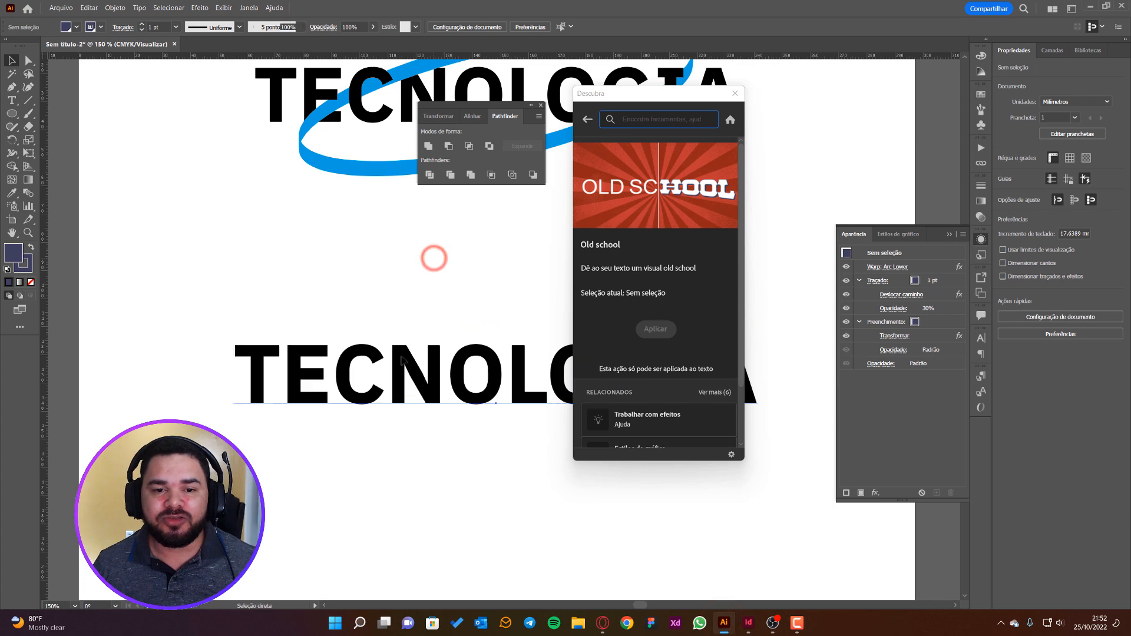
{"action": "left_click", "coordinate": [446, 463]}
Shift the lower TECNOLOGIA text to the left, move the Discover panel off it, and set its font size to 60 pt
{"action": "left_click_drag", "start_coordinate": [459, 389], "coordinate": [408, 392]}
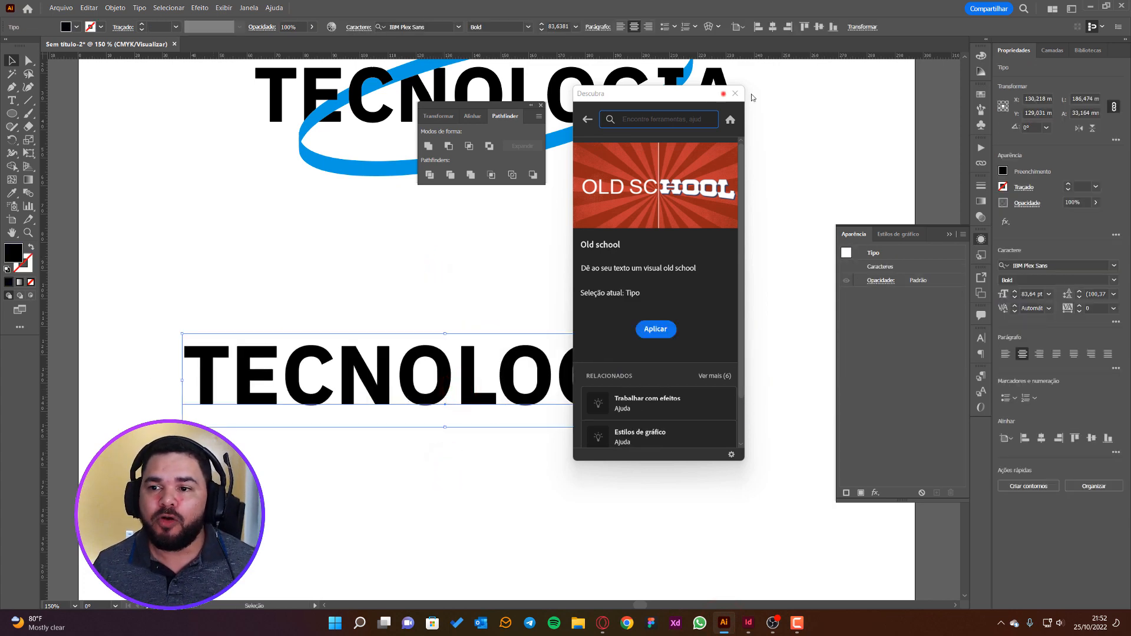
{"action": "left_click_drag", "start_coordinate": [722, 92], "coordinate": [835, 87]}
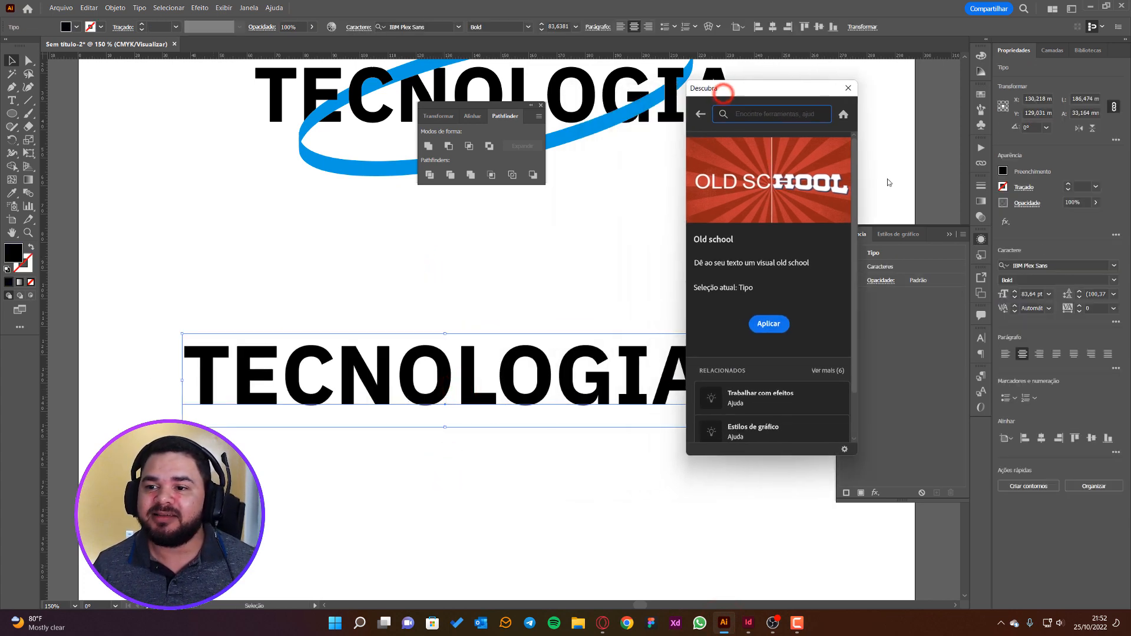
{"action": "left_click", "coordinate": [1049, 295]}
{"action": "left_click", "coordinate": [1062, 480]}
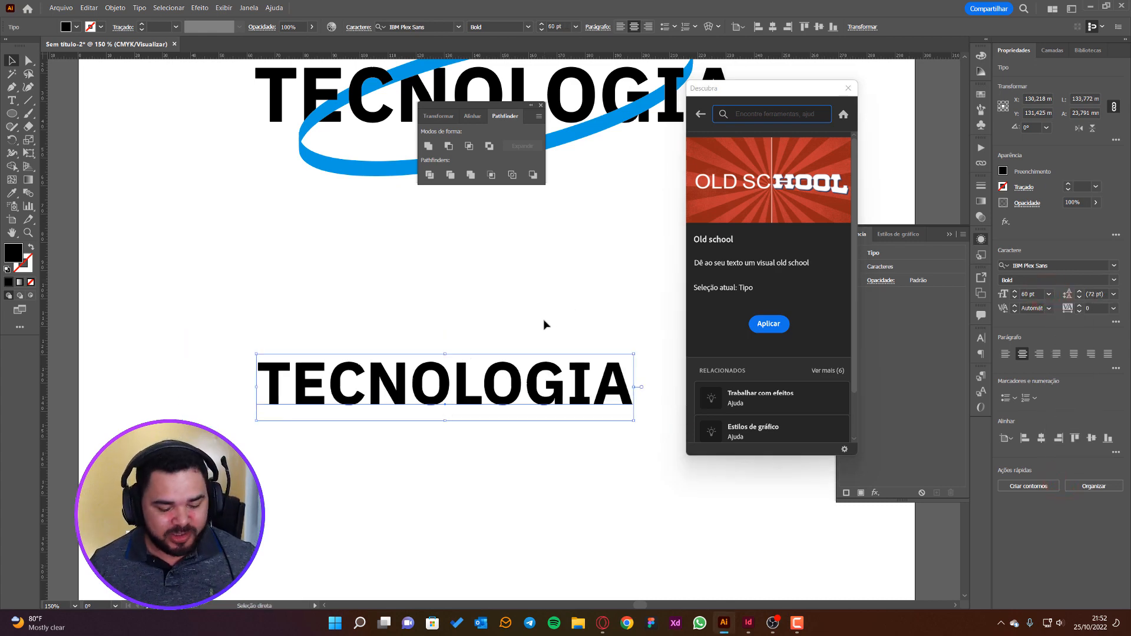
Switch to InDesign, bring up the Sem título-1 document, and remove the existing TECNOLOGIA text frame beneath the columns on page 05
{"action": "left_click", "coordinate": [748, 622]}
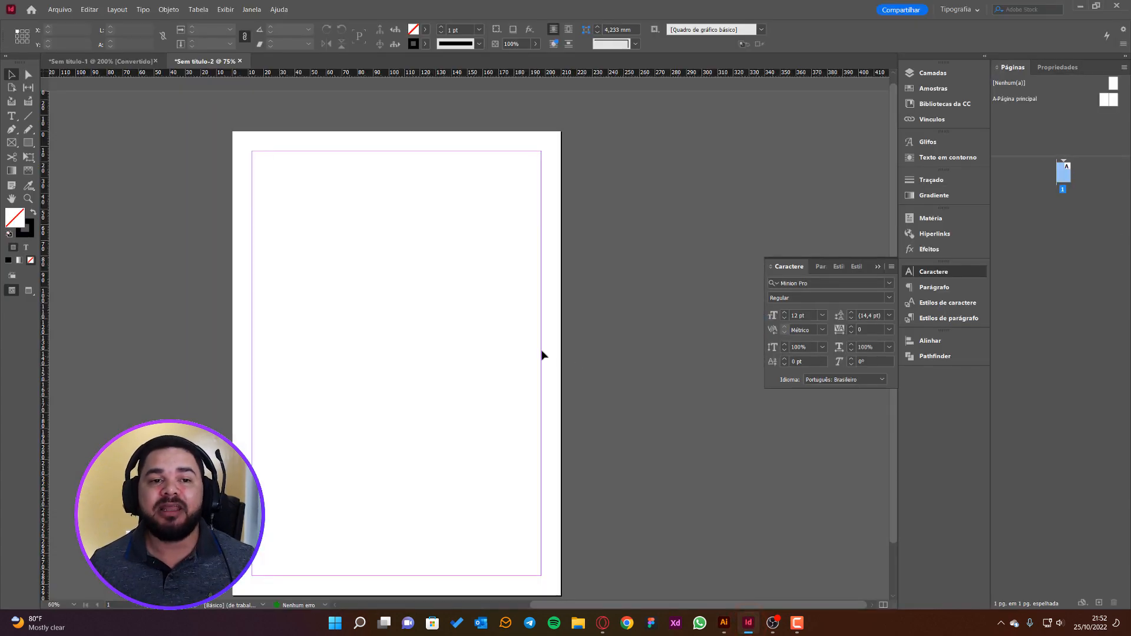
{"action": "left_click", "coordinate": [437, 258]}
{"action": "left_click", "coordinate": [101, 62]}
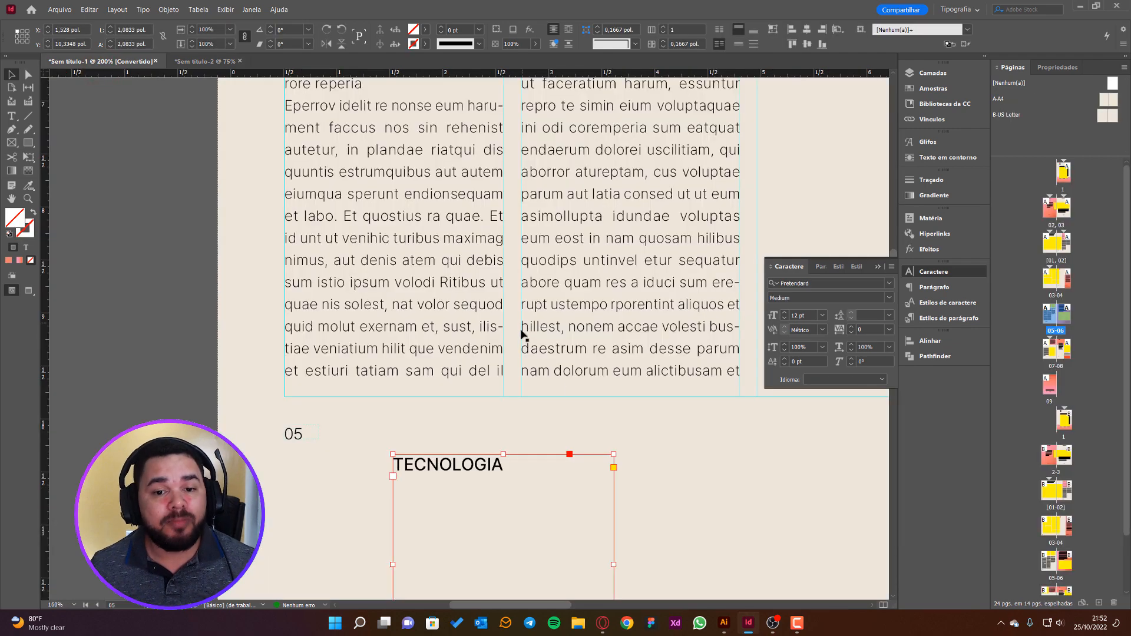
{"action": "left_click_drag", "start_coordinate": [565, 466], "coordinate": [560, 337]}
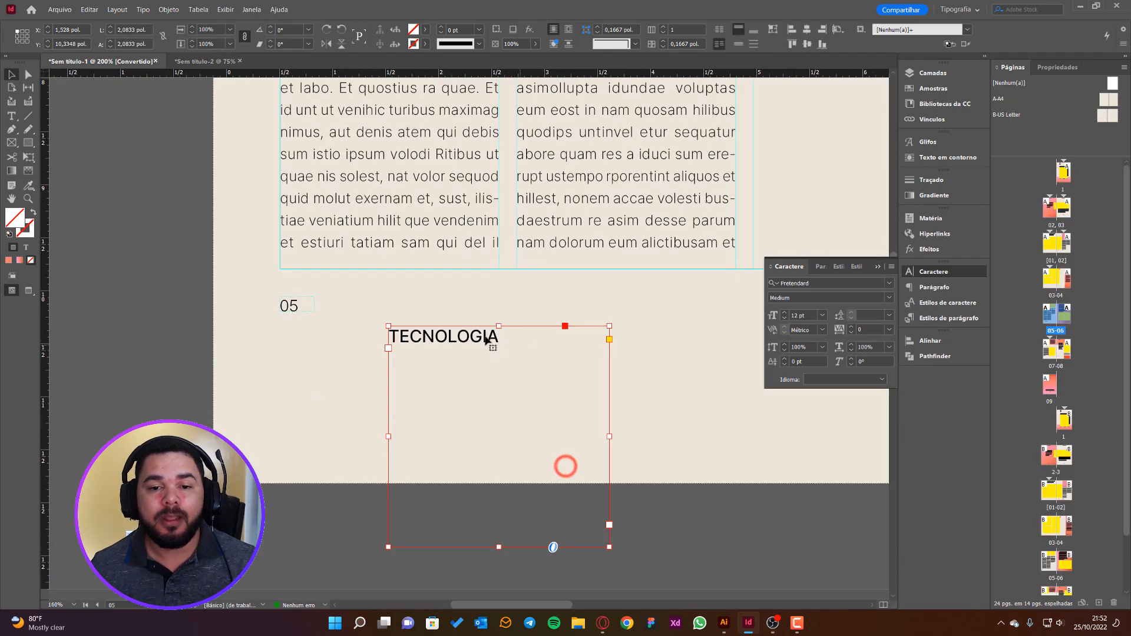
{"action": "double_click", "coordinate": [485, 336]}
{"action": "key", "text": "ctrl+x"}
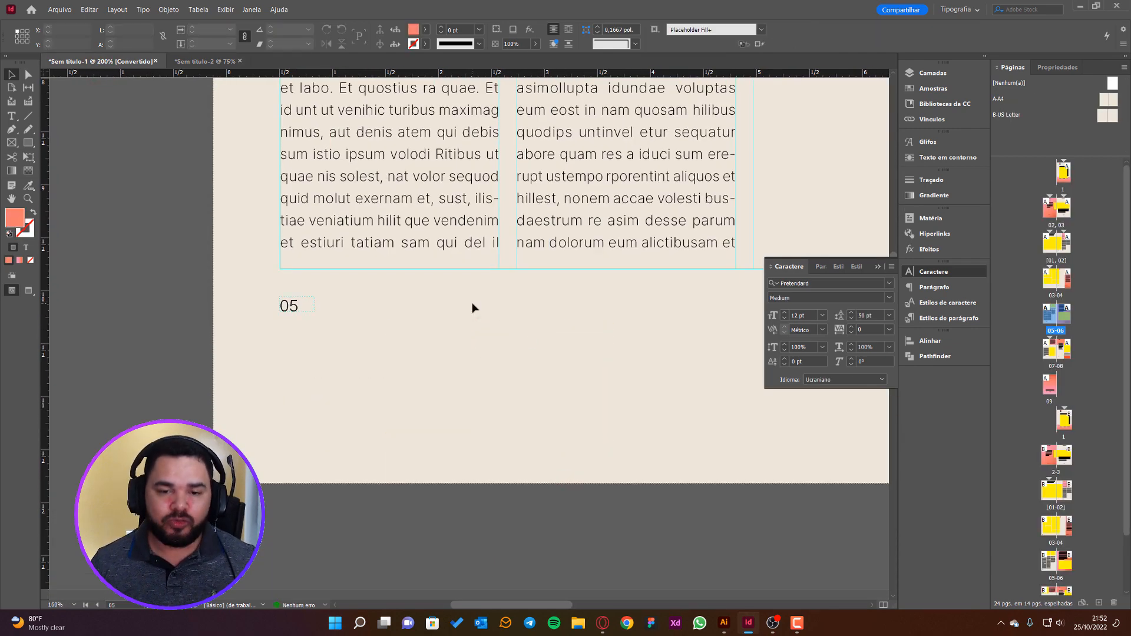
{"action": "key", "text": "ctrl+v"}
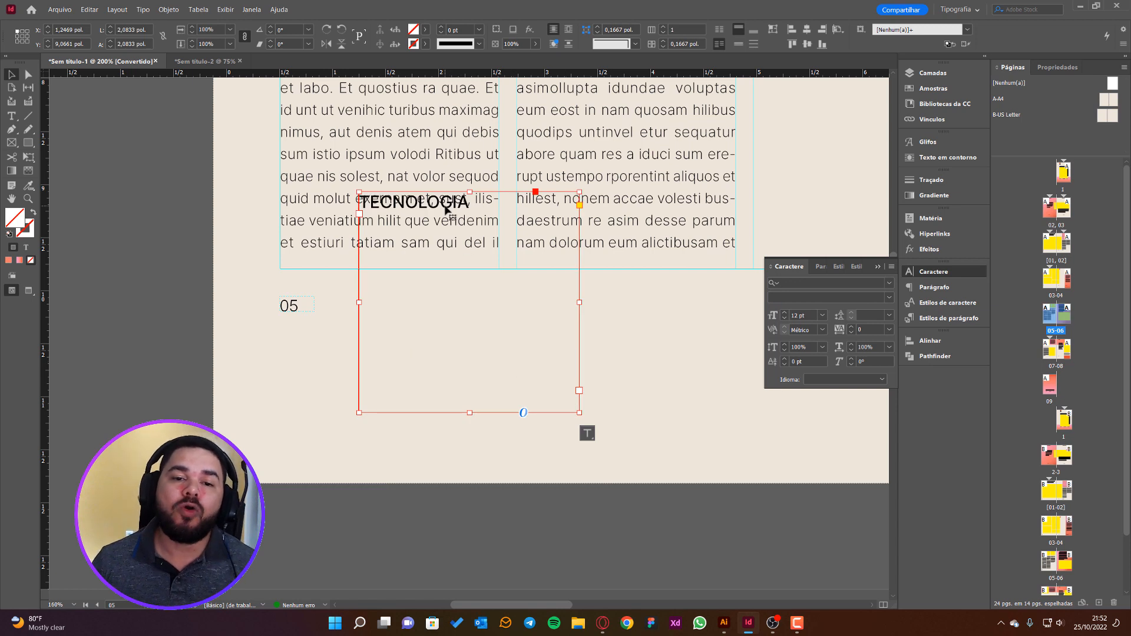
{"action": "left_click_drag", "start_coordinate": [445, 211], "coordinate": [419, 285]}
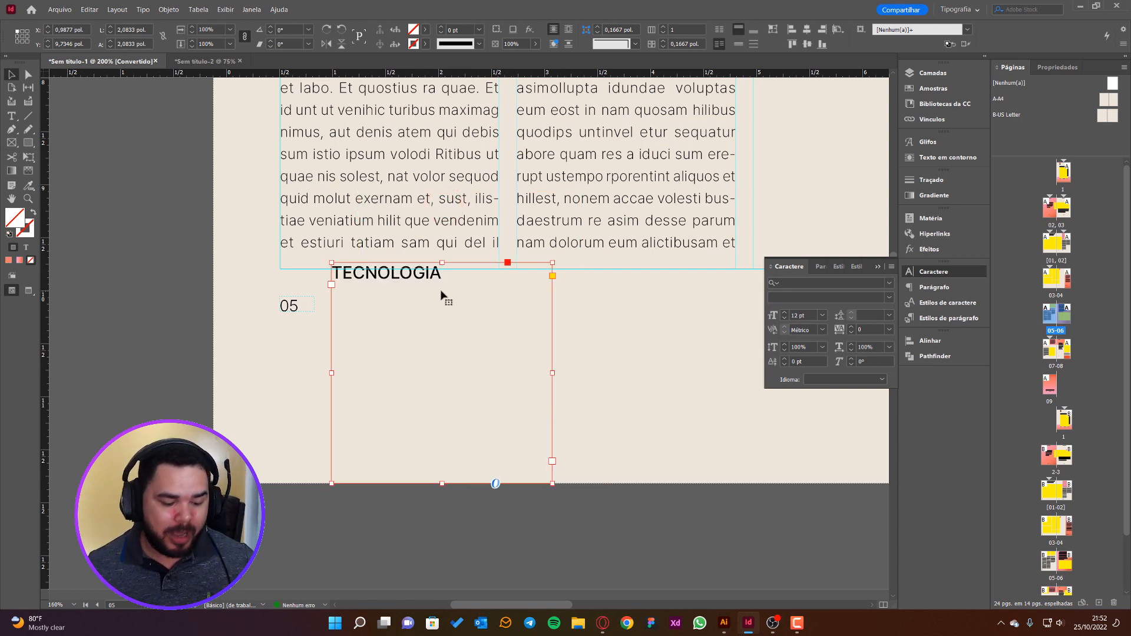
{"action": "key", "text": "ctrl+z"}
{"action": "key", "text": "ctrl+z"}
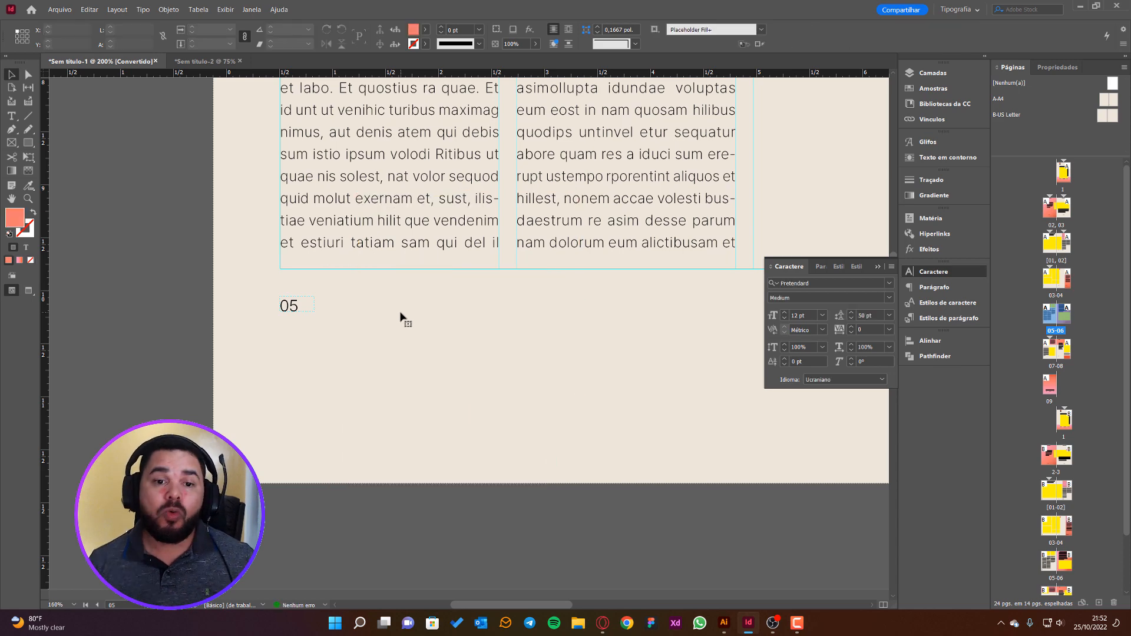
Paste the Illustrator TECNOLOGIA text onto page 05 and choose the paste option that keeps its formatting
{"action": "key", "text": "ctrl+v"}
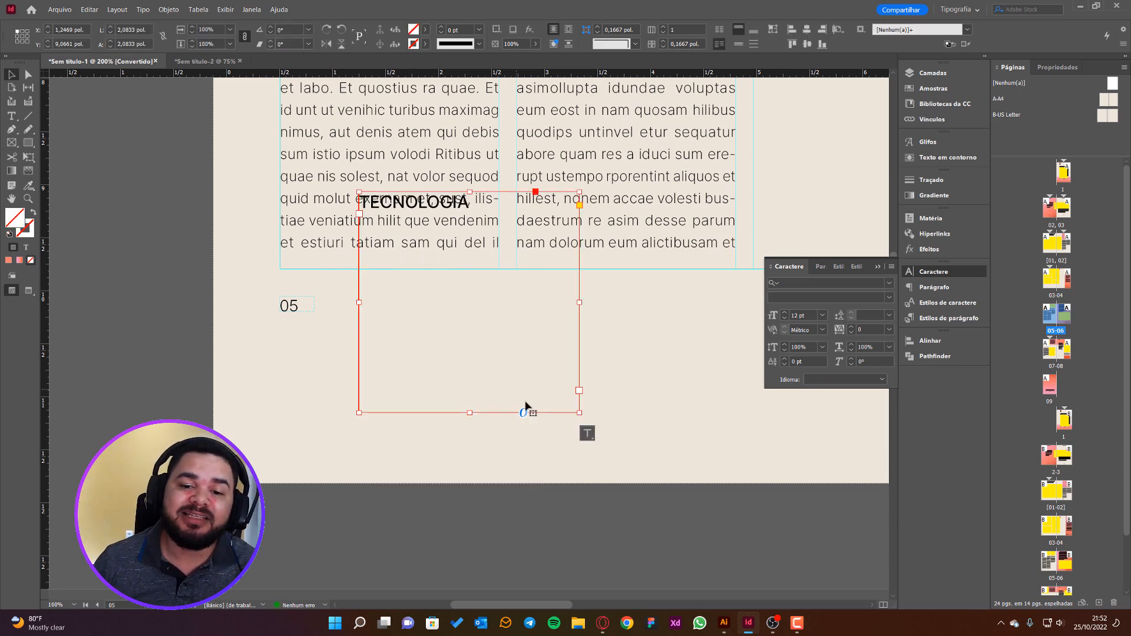
{"action": "left_click", "coordinate": [584, 434]}
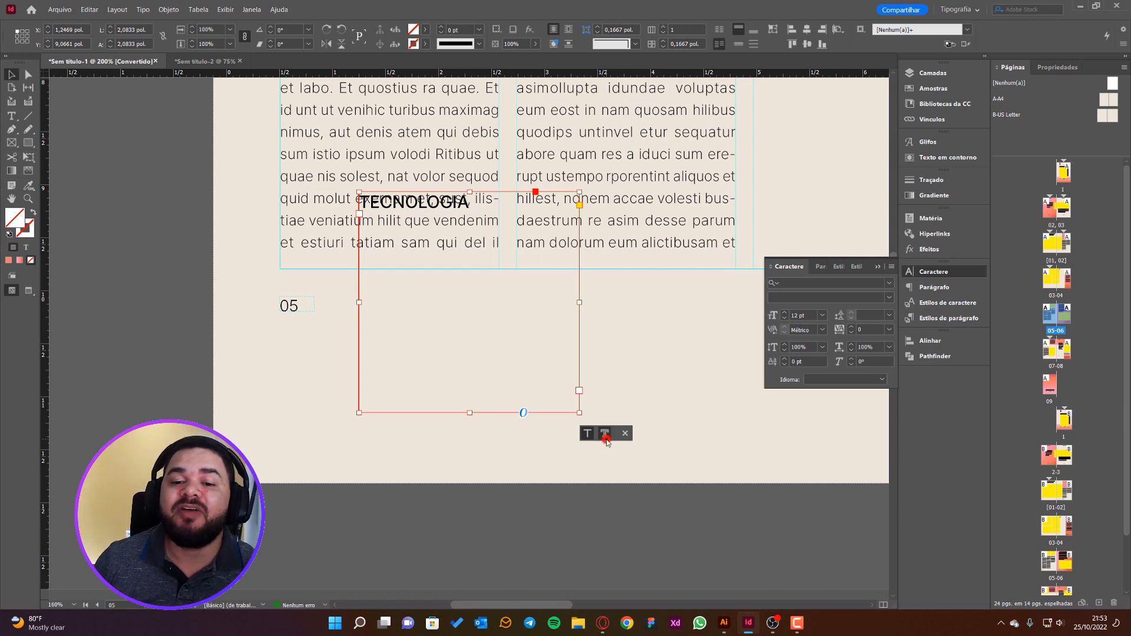
{"action": "left_click", "coordinate": [605, 434]}
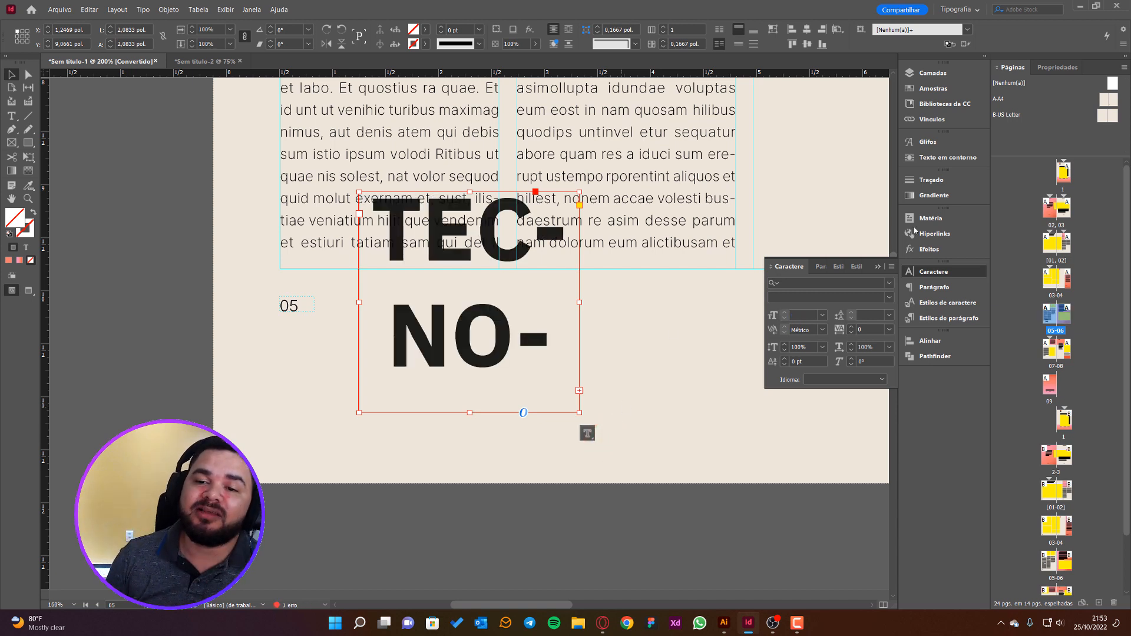
Collapse the Character panel, move and widen the pasted frame until TECNOLOGIA fits on one line, and fit the frame's height to the text
{"action": "left_click", "coordinate": [877, 266]}
{"action": "left_click_drag", "start_coordinate": [577, 302], "coordinate": [791, 302]}
{"action": "left_click_drag", "start_coordinate": [567, 225], "coordinate": [474, 264]}
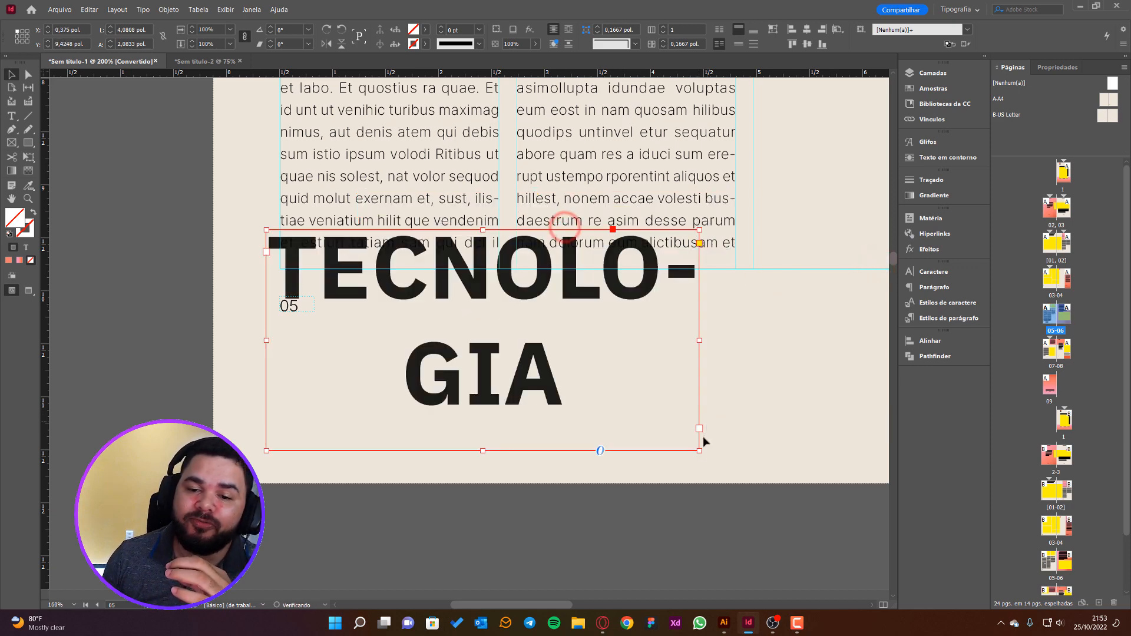
{"action": "left_click_drag", "start_coordinate": [699, 450], "coordinate": [835, 426]}
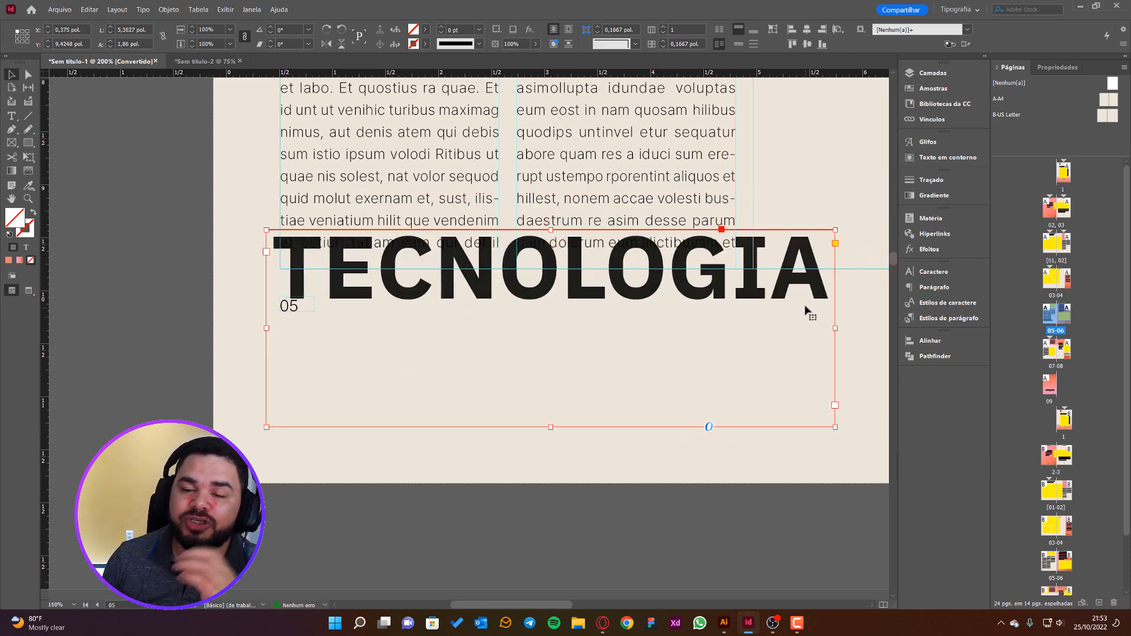
{"action": "left_click_drag", "start_coordinate": [547, 230], "coordinate": [548, 230]}
{"action": "double_click", "coordinate": [548, 230]}
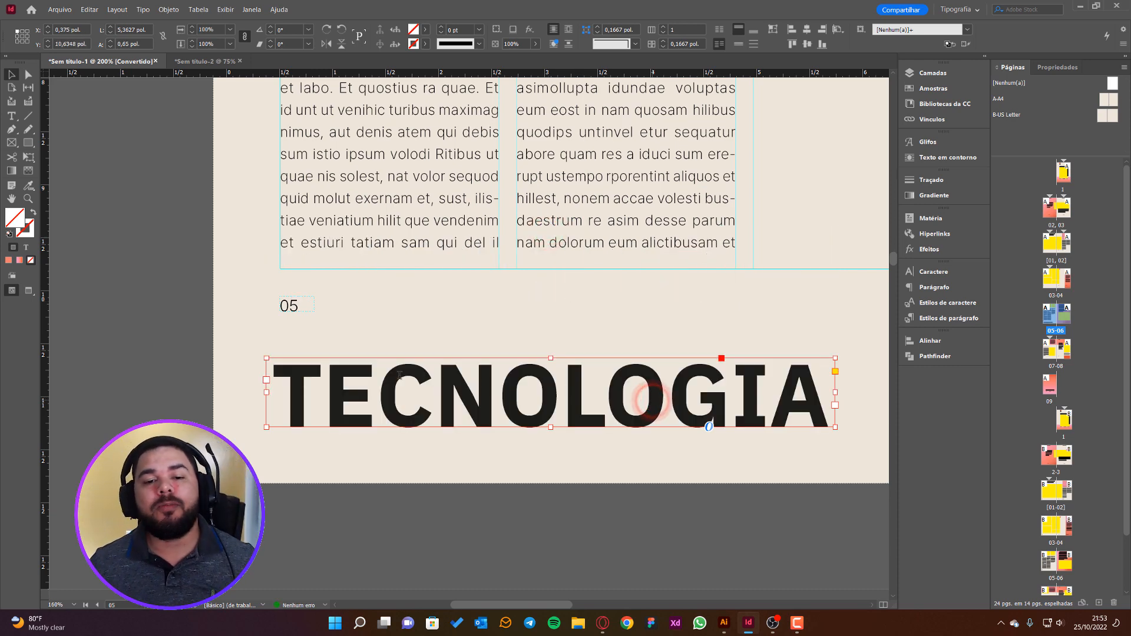
Select the letters NOL inside the pasted TECNOLOGIA text to check that it is editable, and leave text editing
{"action": "double_click", "coordinate": [448, 394]}
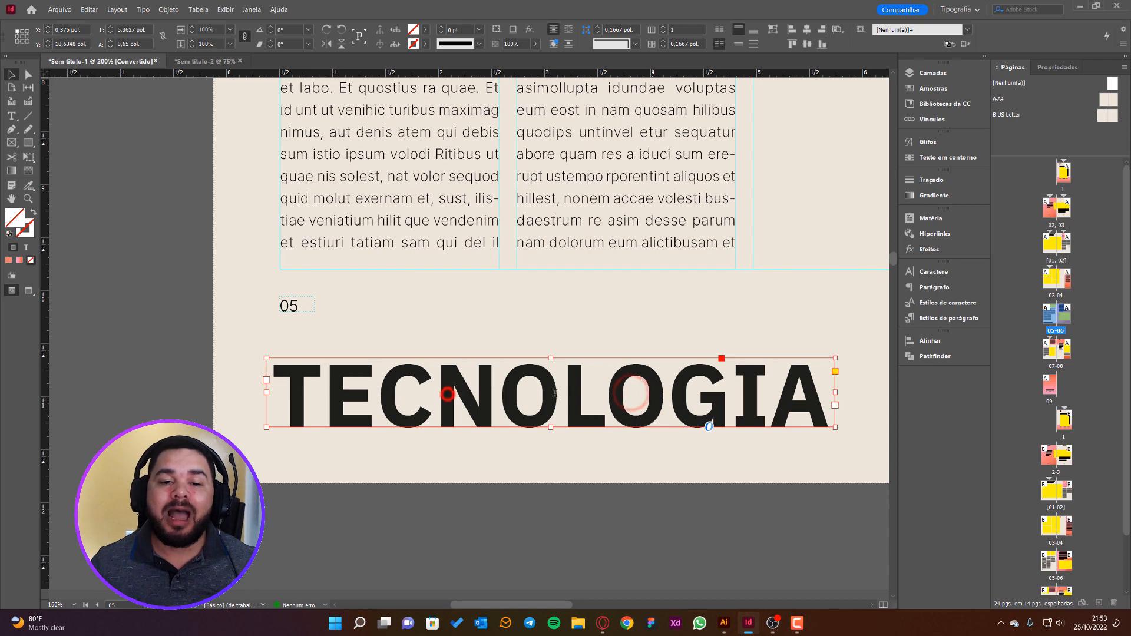
{"action": "left_click_drag", "start_coordinate": [598, 394], "coordinate": [423, 389]}
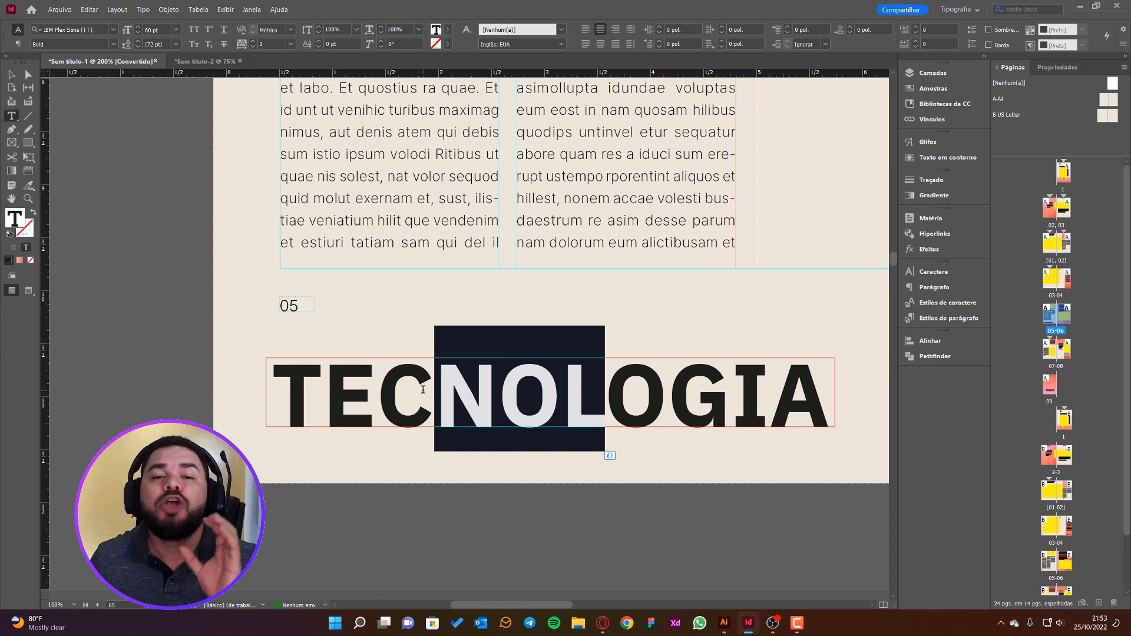
{"action": "key", "text": "Escape"}
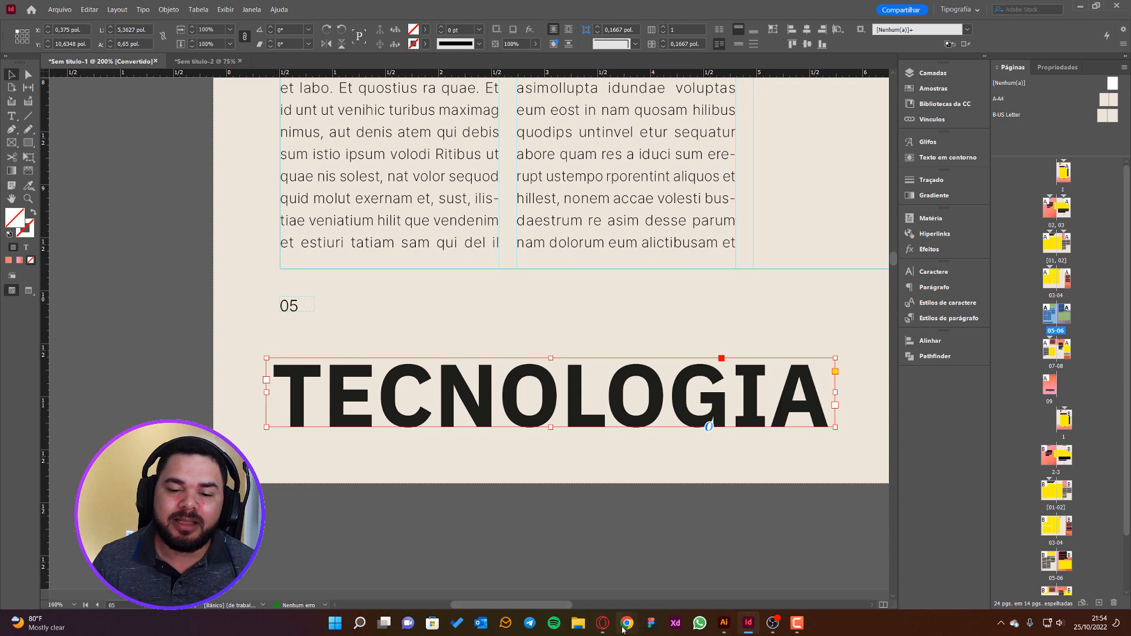
Switch to the Opera browser and review the remaining feature sections on quick actions, 3D object export and linked-file performance, returning to the page's beginning
{"action": "left_click", "coordinate": [602, 622]}
{"action": "scroll", "coordinate": [524, 172], "scroll_direction": "down", "scroll_amount": 6}
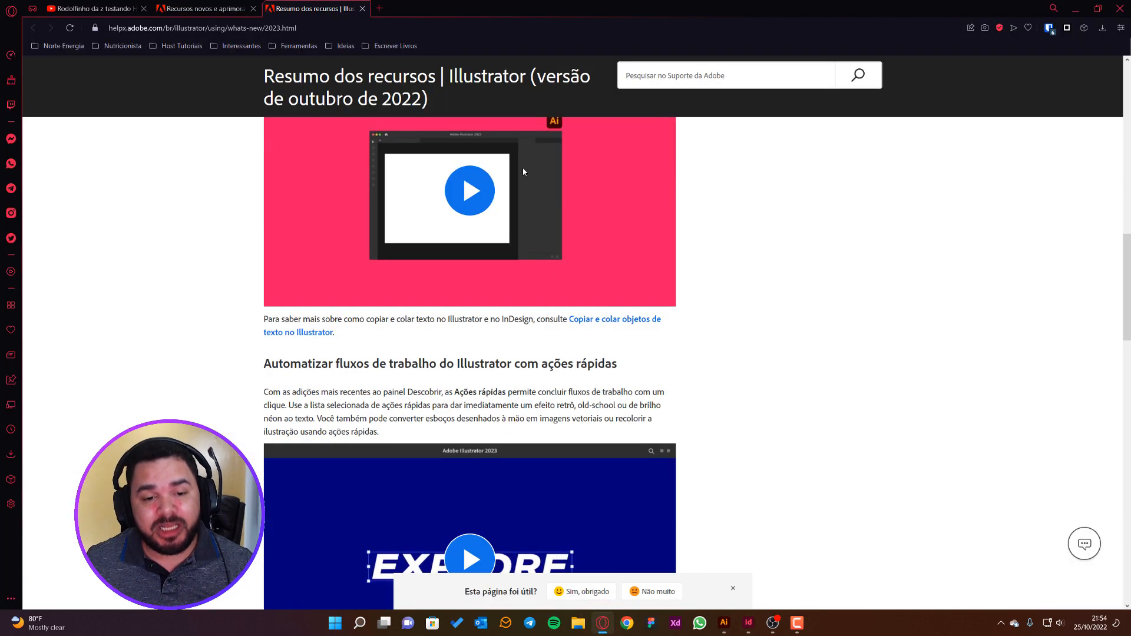
{"action": "scroll", "coordinate": [689, 265], "scroll_direction": "down", "scroll_amount": 8}
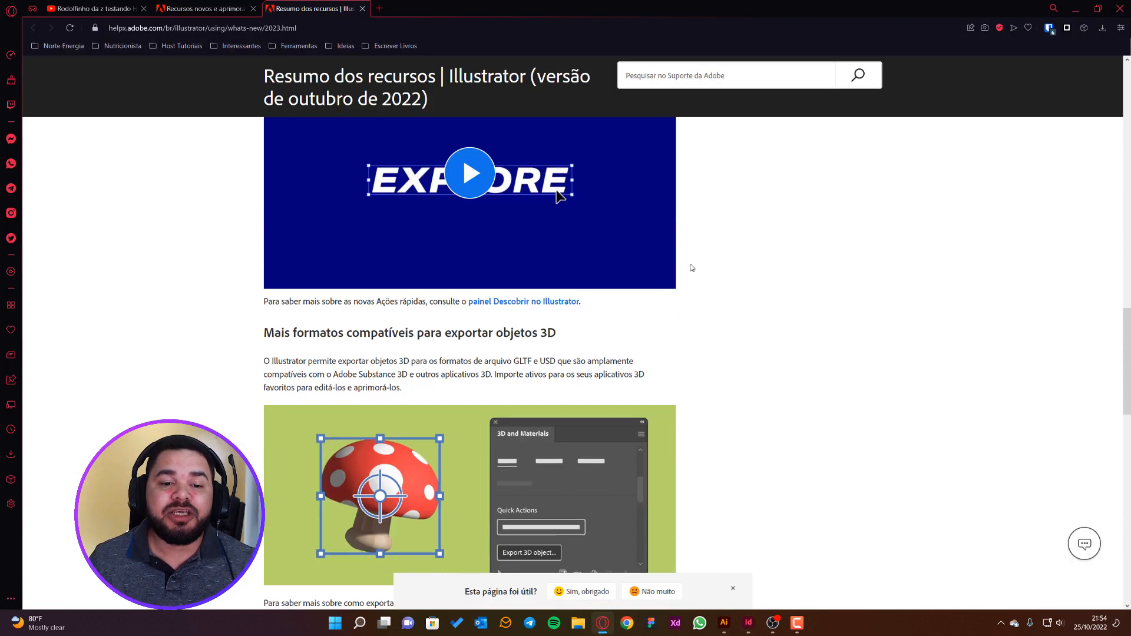
{"action": "scroll", "coordinate": [695, 281], "scroll_direction": "down", "scroll_amount": 2}
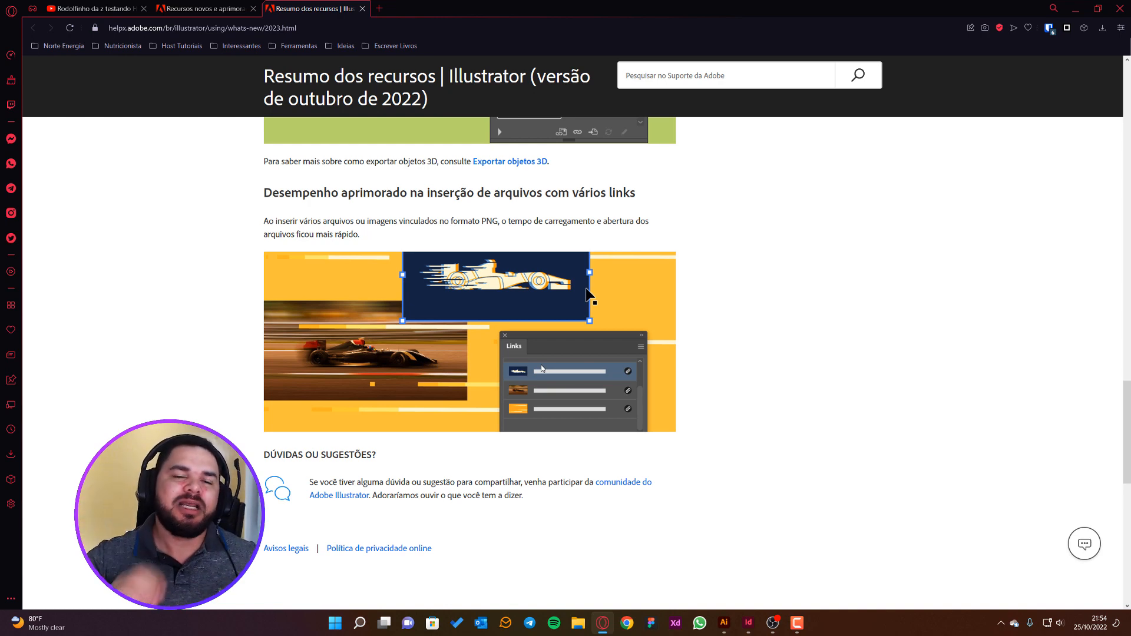
{"action": "scroll", "coordinate": [677, 303], "scroll_direction": "up", "scroll_amount": 2}
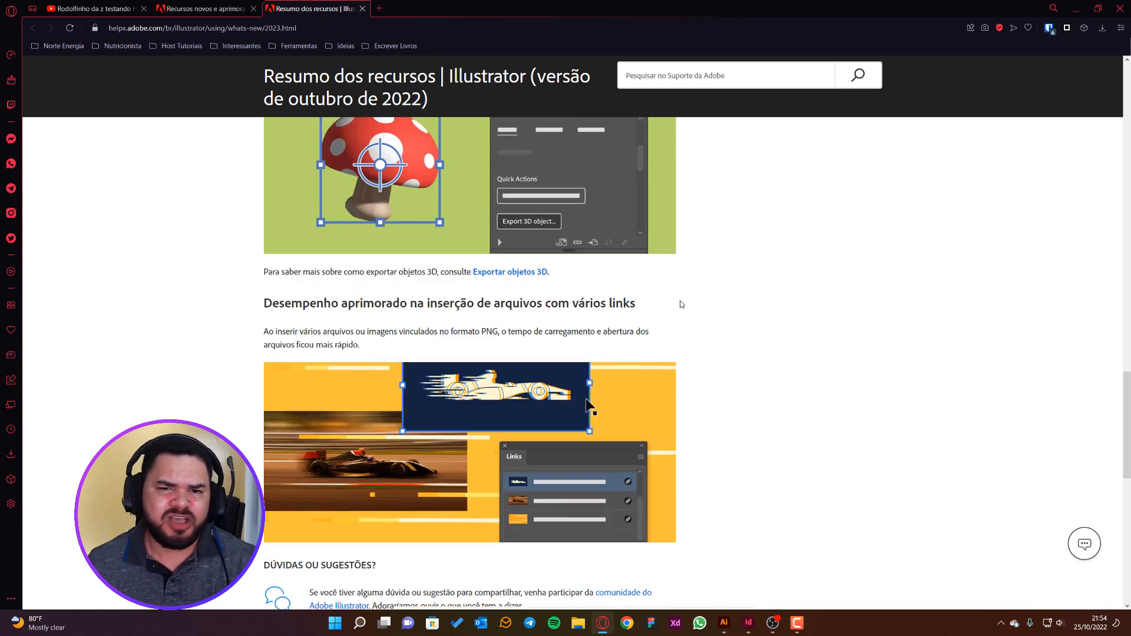
{"action": "scroll", "coordinate": [698, 312], "scroll_direction": "up", "scroll_amount": 6}
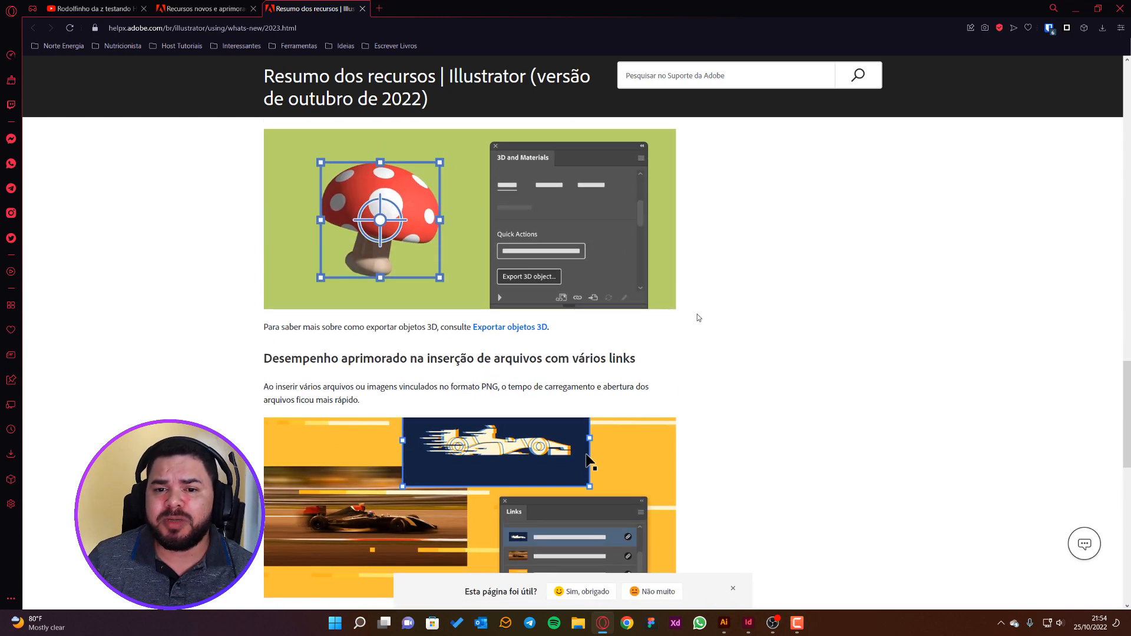
{"action": "scroll", "coordinate": [696, 300], "scroll_direction": "up", "scroll_amount": 20}
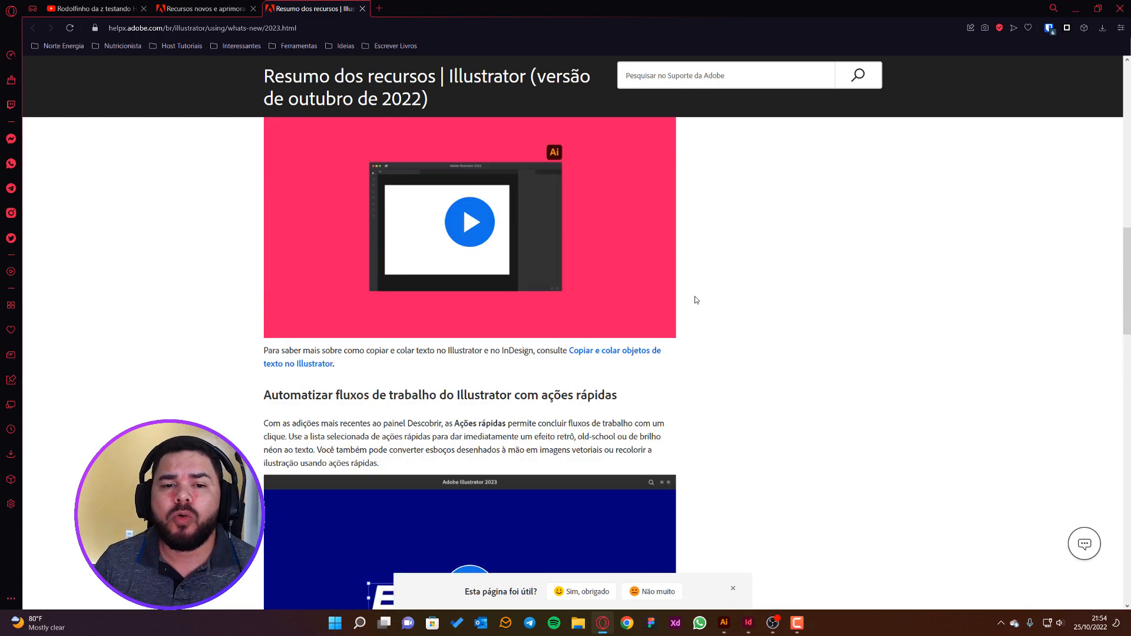
{"action": "scroll", "coordinate": [696, 300], "scroll_direction": "up", "scroll_amount": 1}
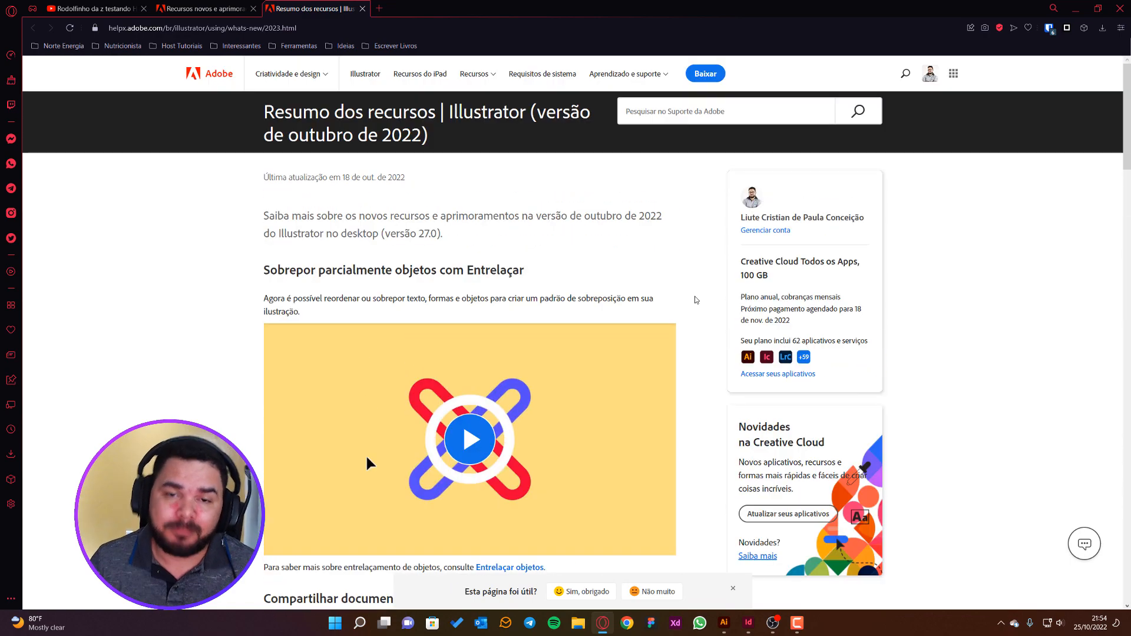